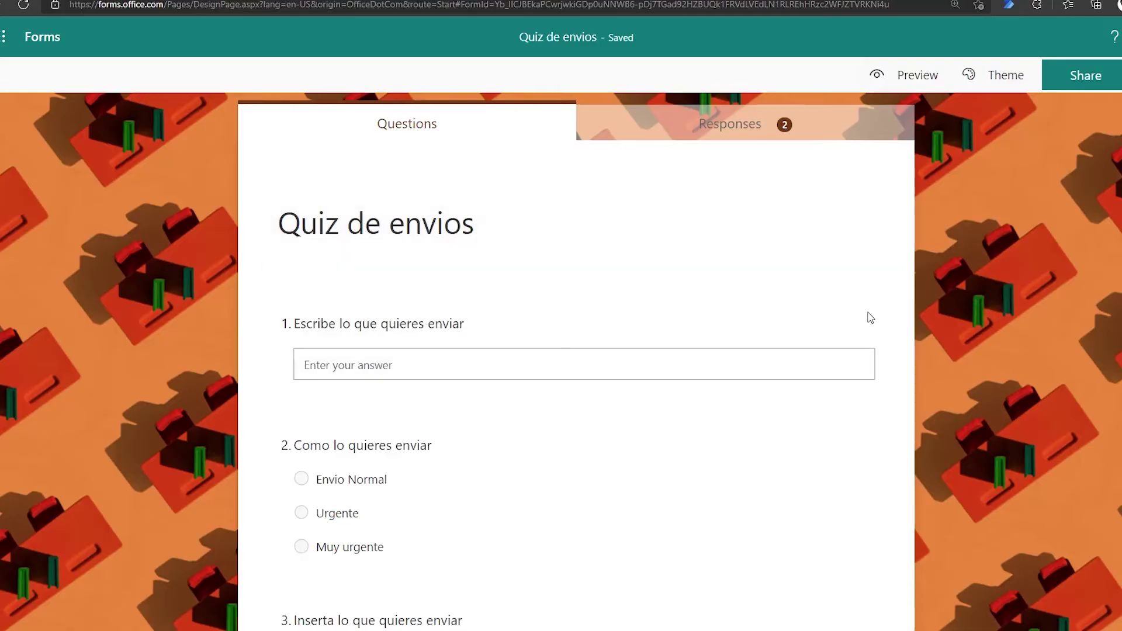
Return to the quiz flow and confirm its trigger's Form Id is Quiz de envios
scroll(663, 339, "down", 3)
scroll(643, 298, "up", 3)
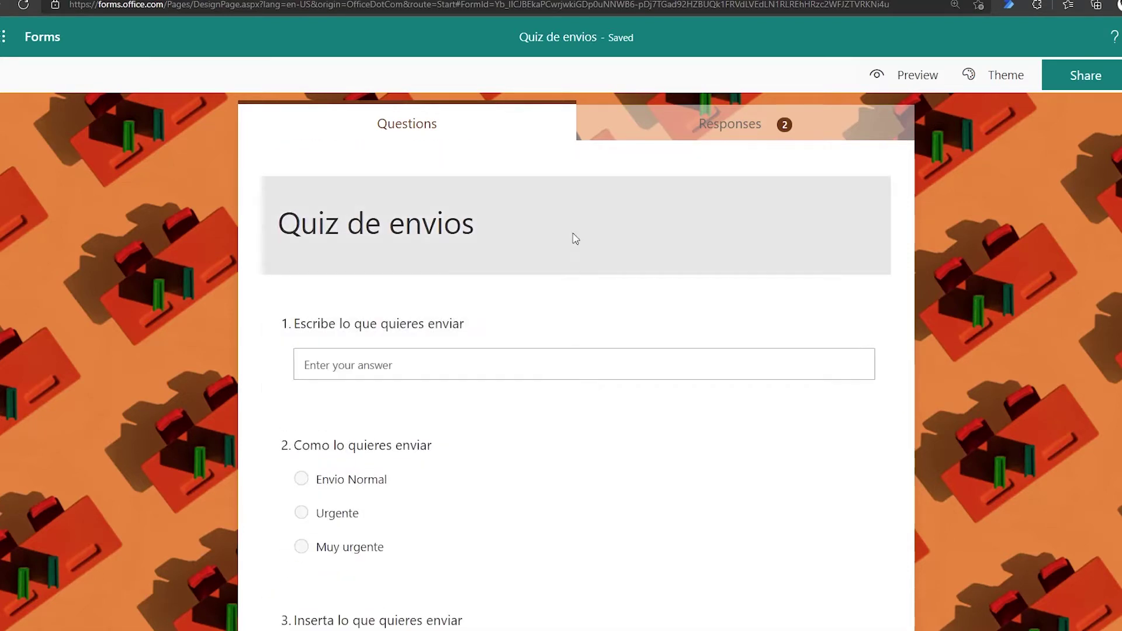
scroll(436, 260, "down", 3)
scroll(376, 268, "up", 3)
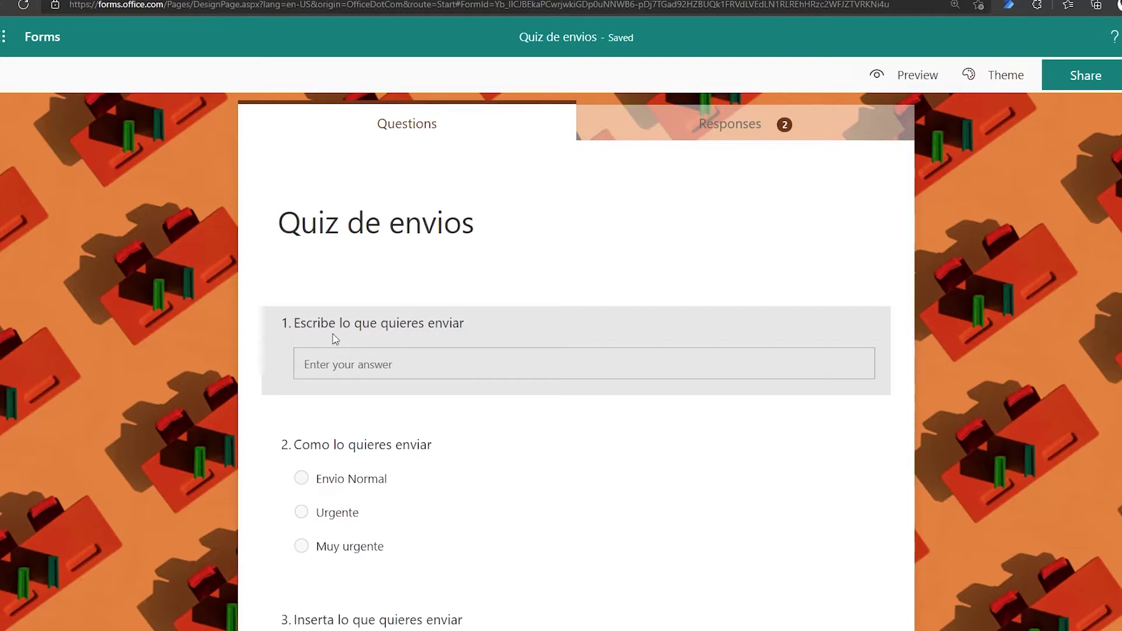
scroll(371, 351, "down", 3)
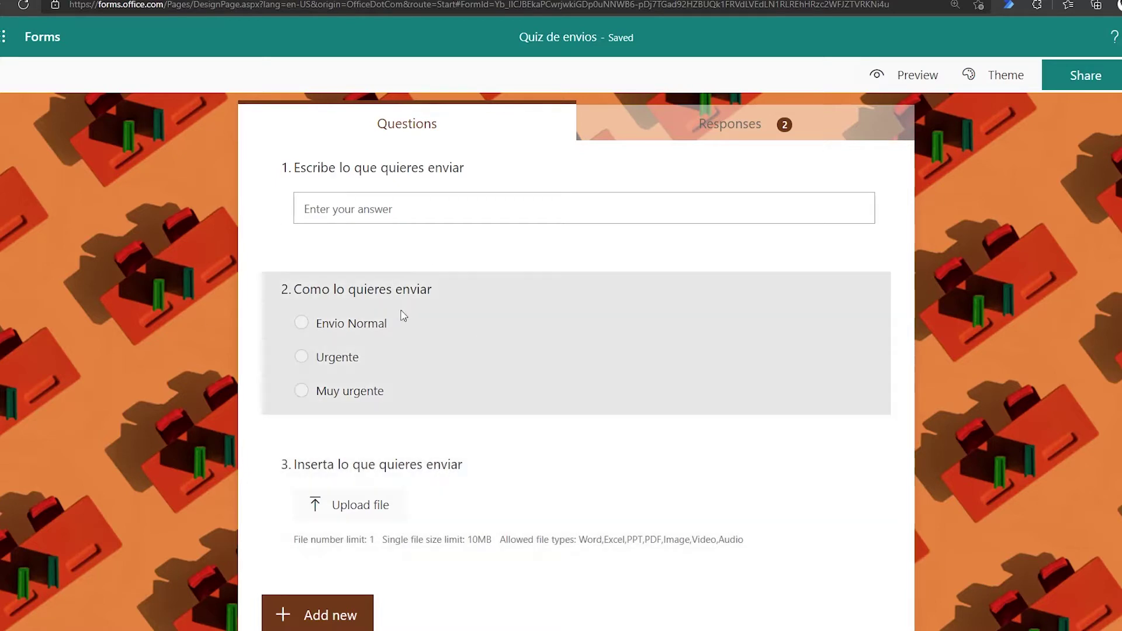
left_click(53, 71)
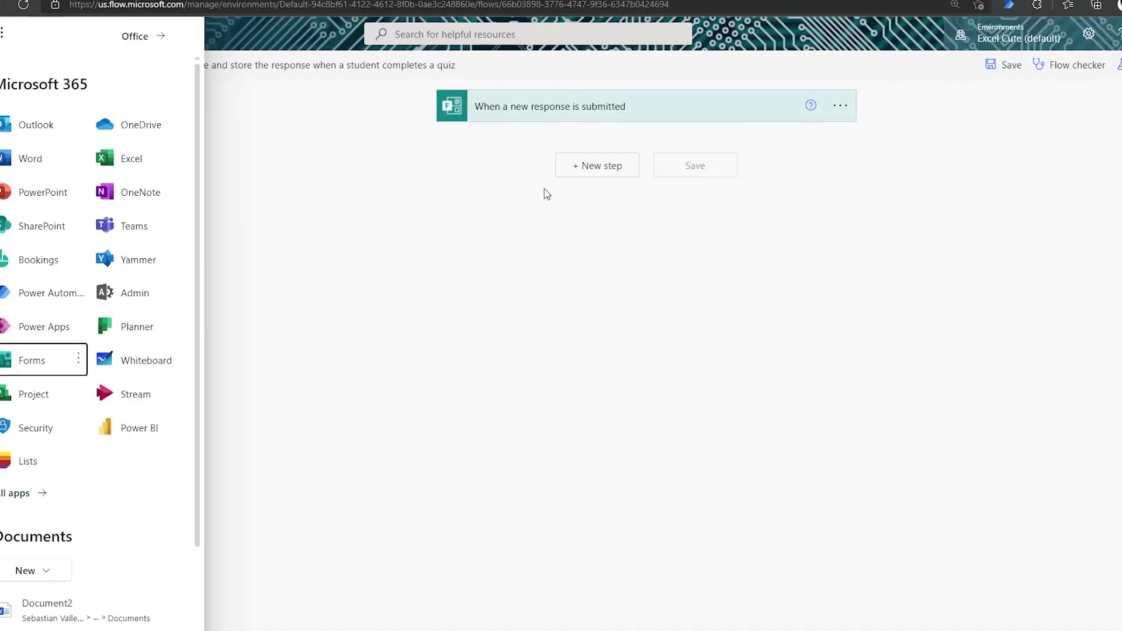
left_click(546, 193)
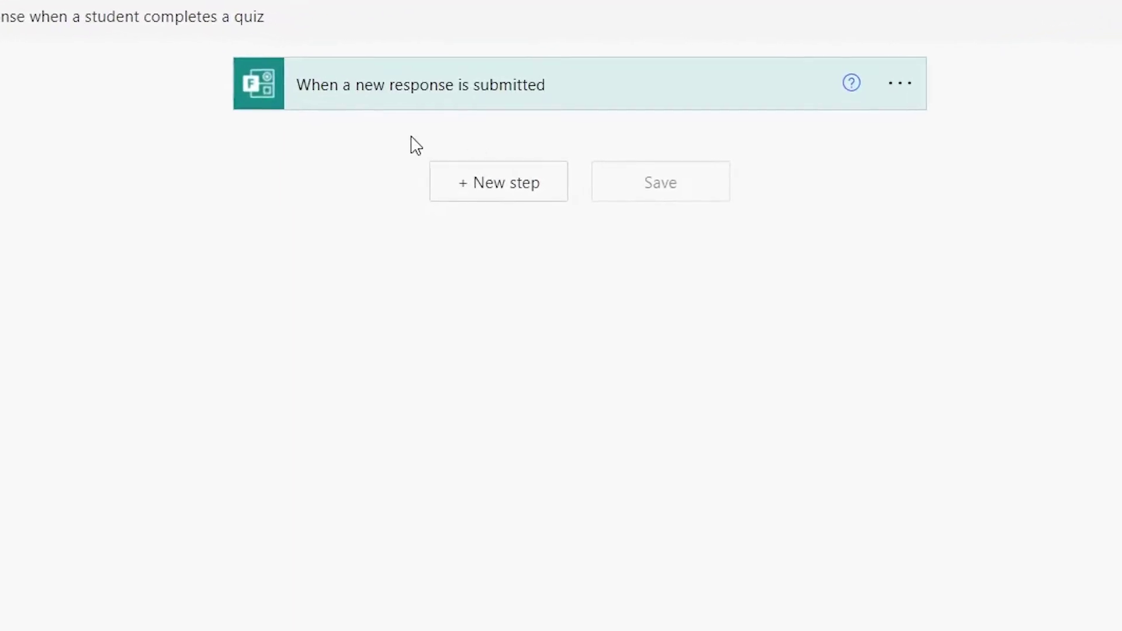
left_click(641, 109)
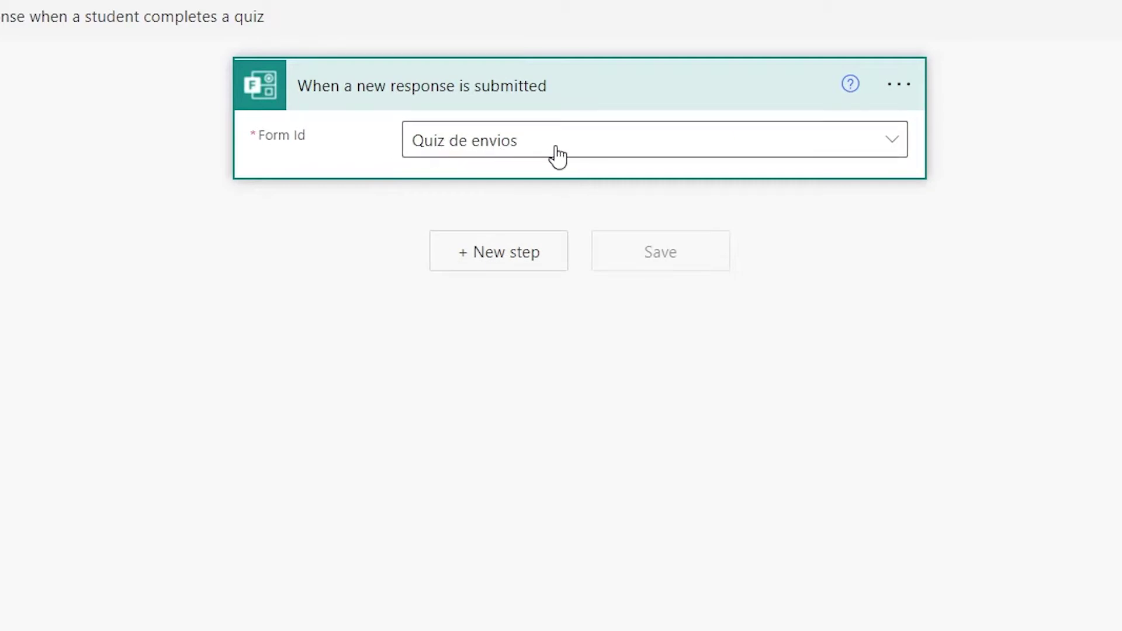
left_click(480, 273)
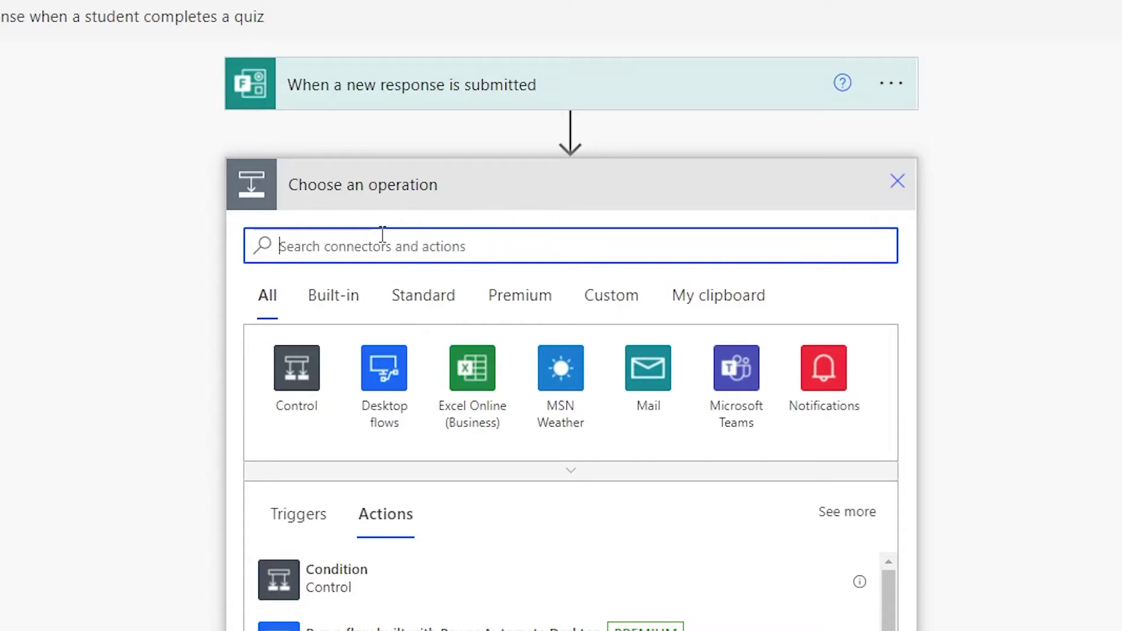
Add a Microsoft Forms Get response details action after the trigger
type("forms")
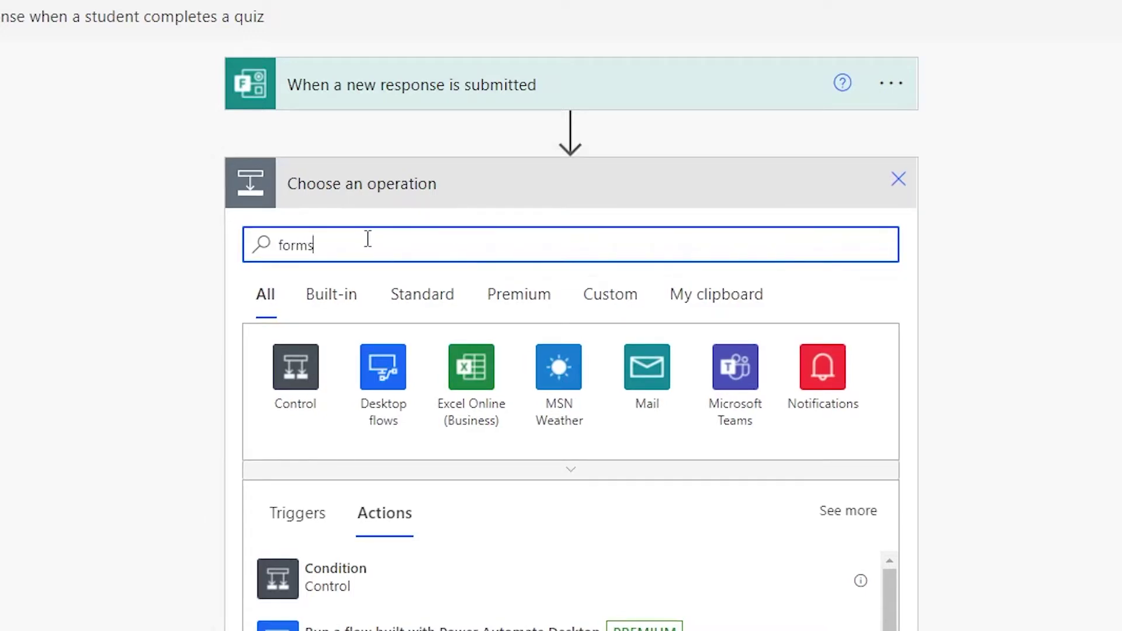
left_click(282, 420)
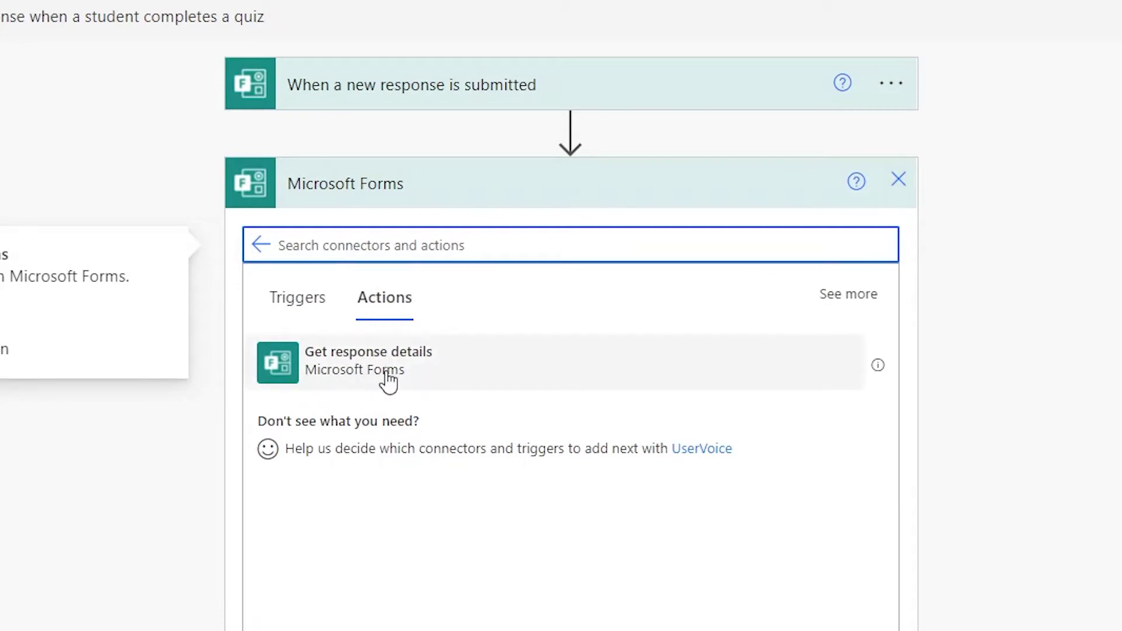
left_click(324, 381)
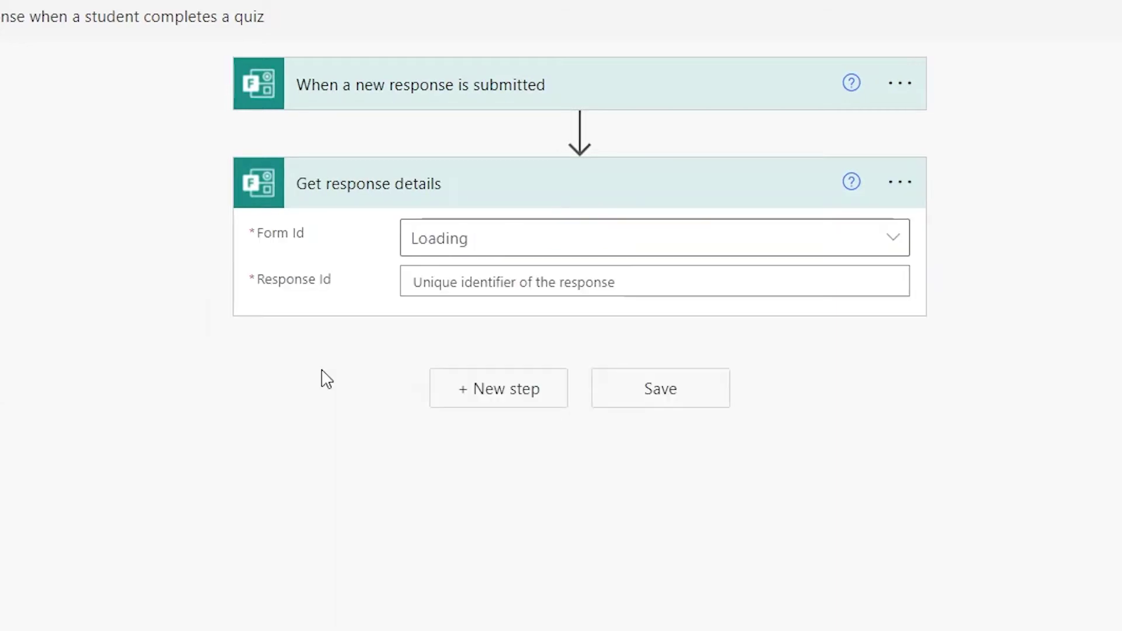
Set its Form Id to Quiz de envios and begin filling Response Id
left_click(884, 248)
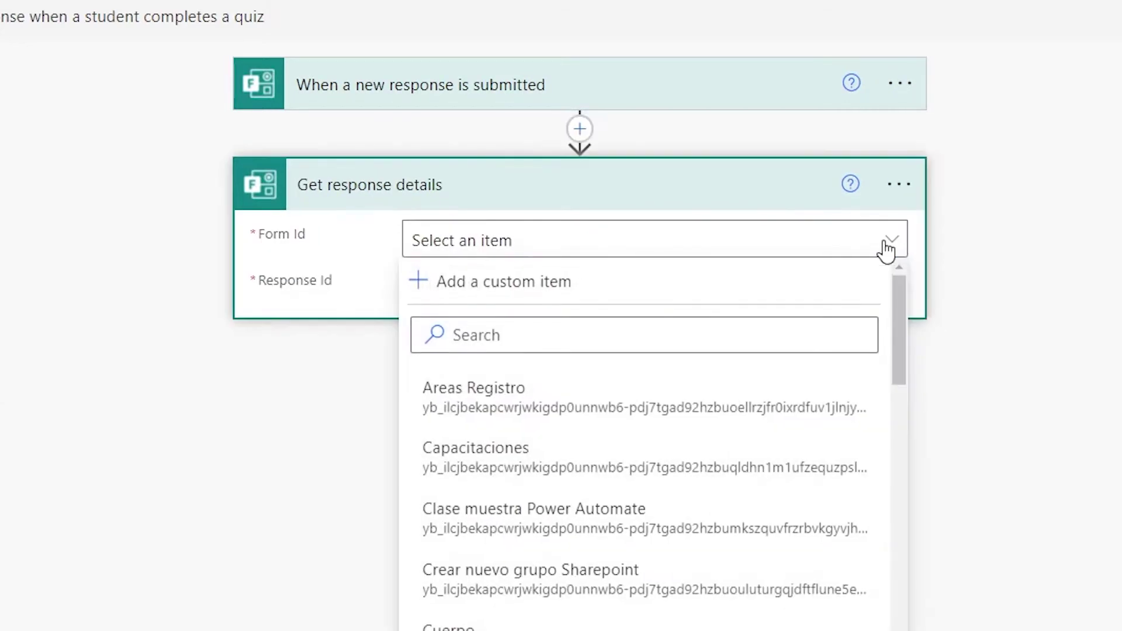
scroll(681, 514, "down", 5)
scroll(672, 514, "down", 5)
scroll(625, 496, "down", 3)
scroll(538, 413, "up", 3)
scroll(520, 409, "up", 5)
scroll(518, 408, "up", 5)
left_click(529, 73)
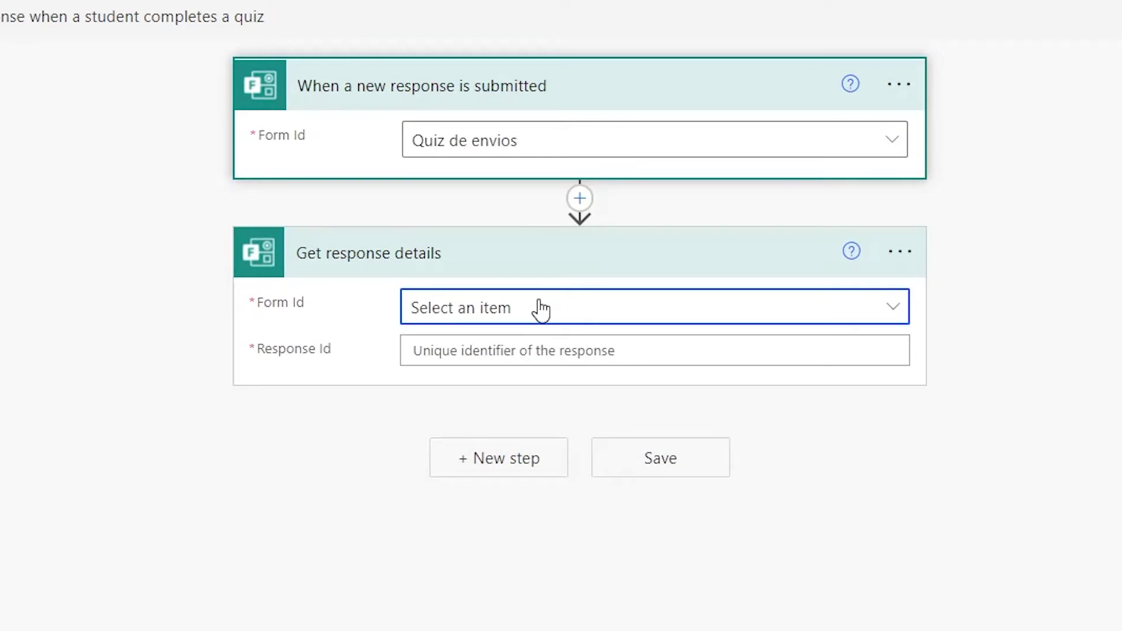
left_click(538, 310)
left_click(534, 396)
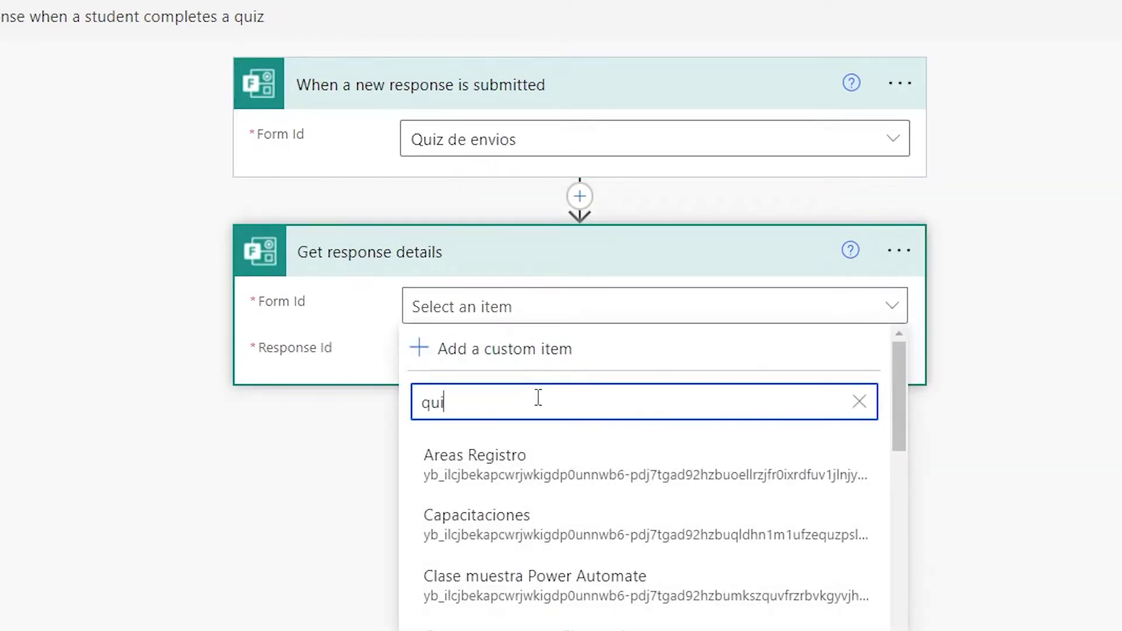
type("z")
left_click(602, 455)
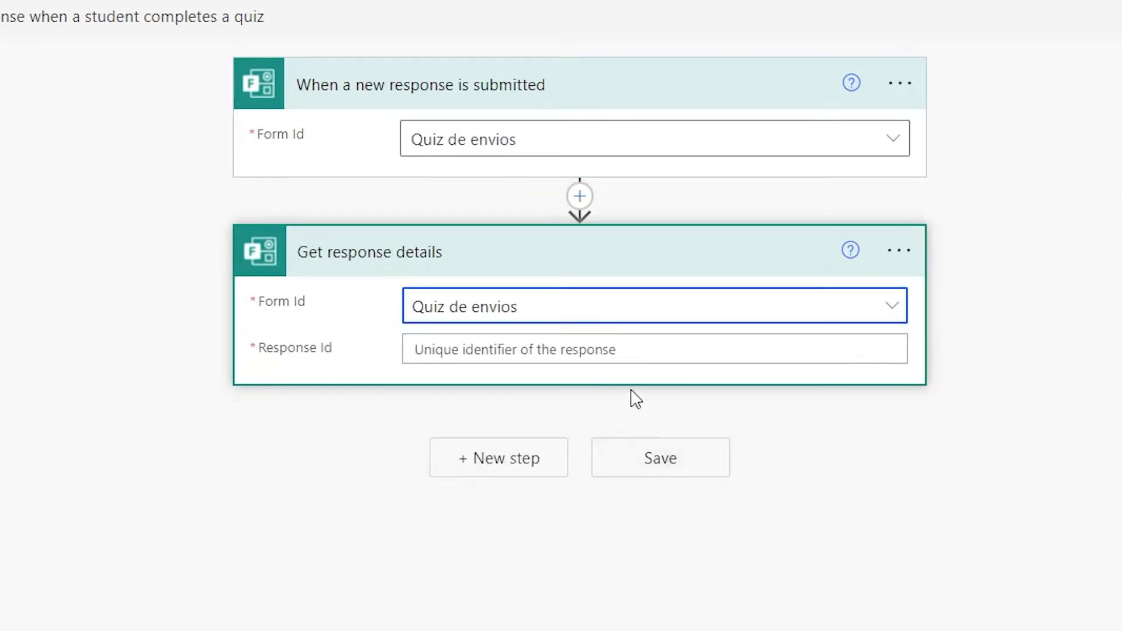
left_click(637, 350)
left_click(848, 321)
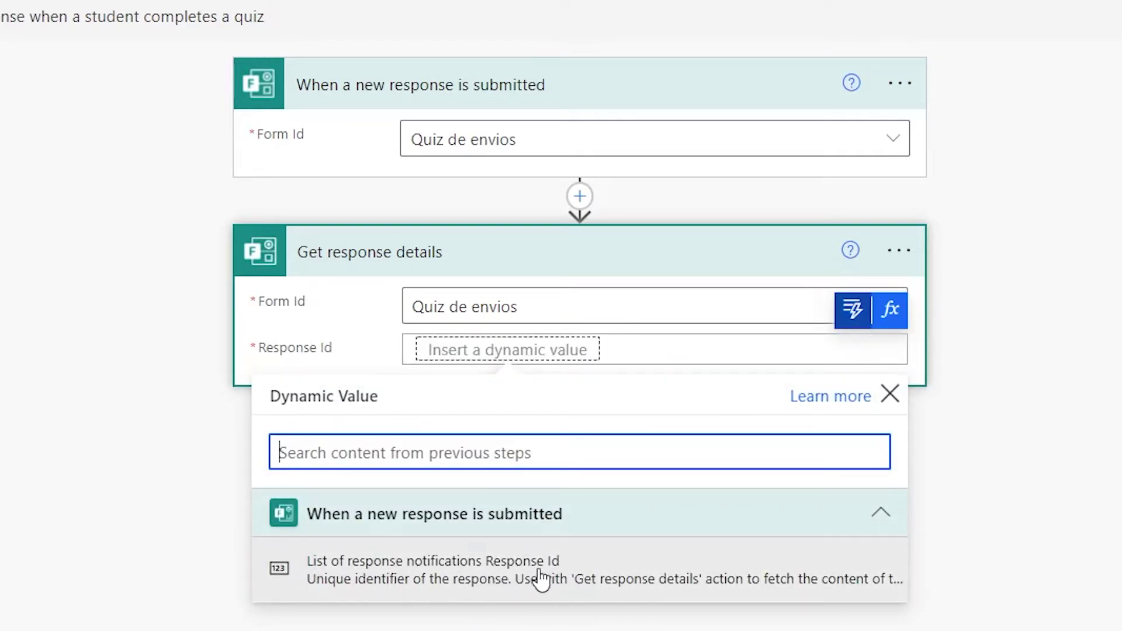
Insert the trigger's Response Id into the Response Id field and review the step
left_click(322, 579)
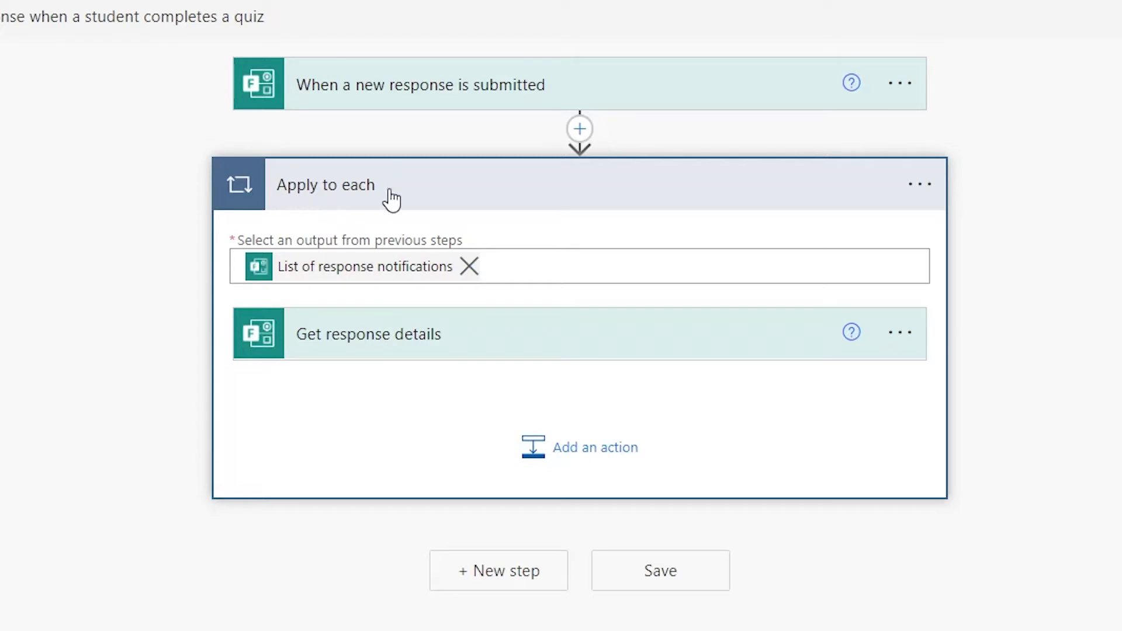
mouse_move(364, 267)
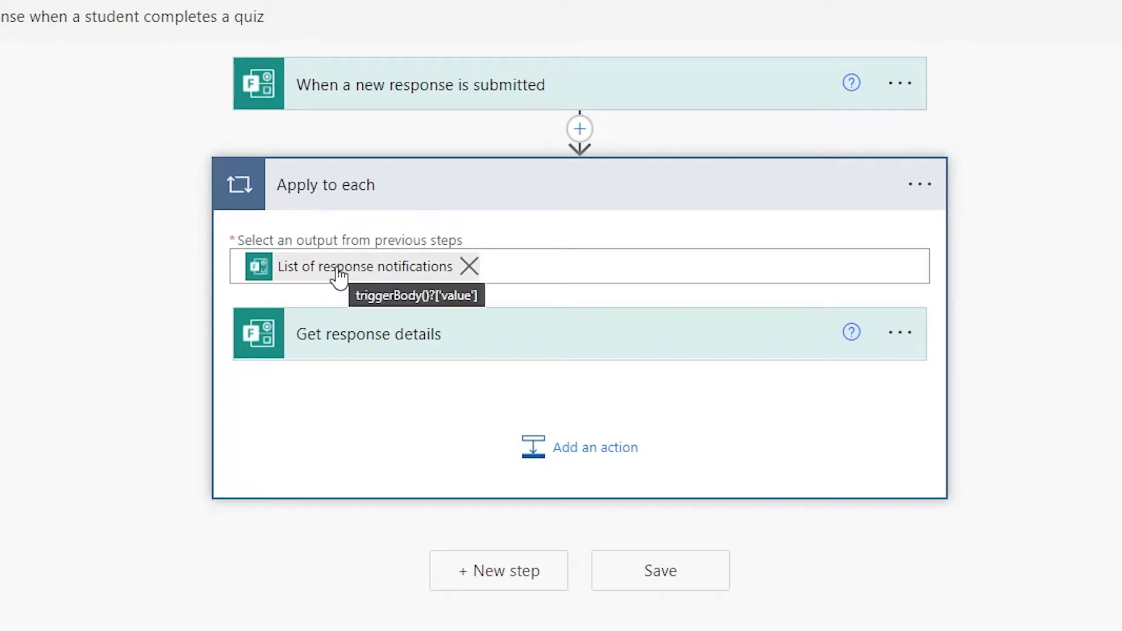
left_click(389, 340)
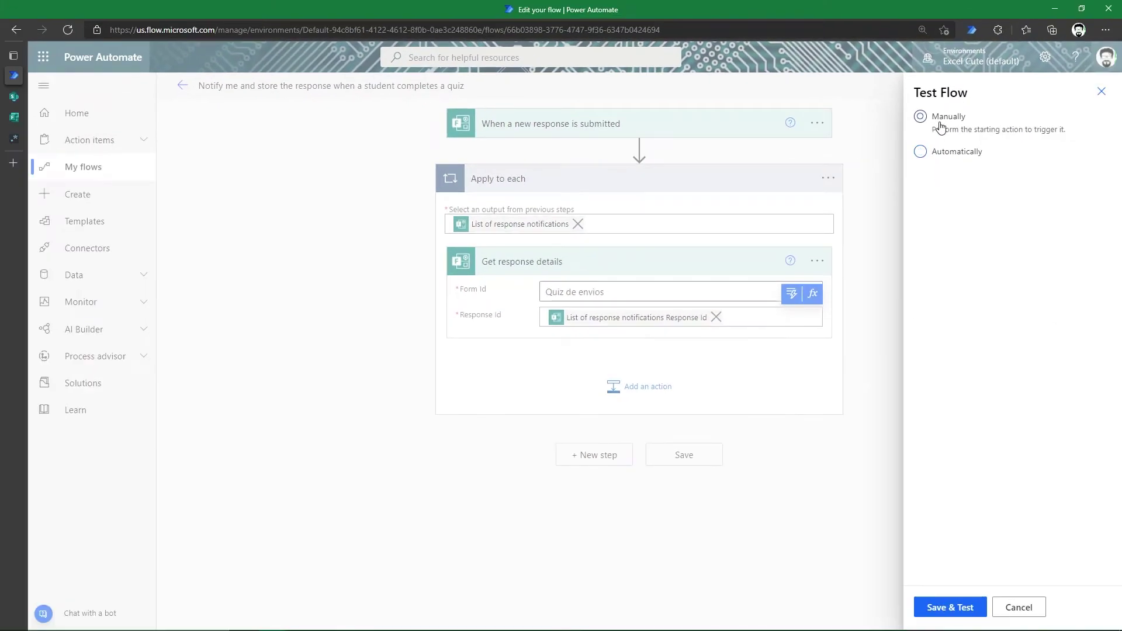
Save the flow for a manual test and preview the Quiz de envios form
left_click(931, 610)
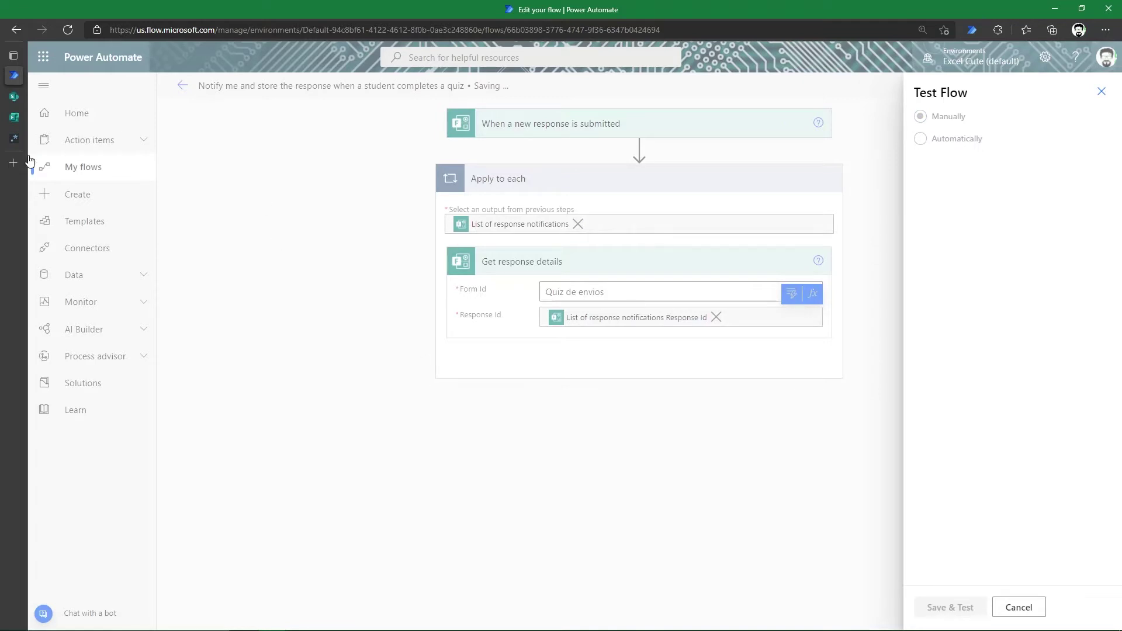
left_click(14, 117)
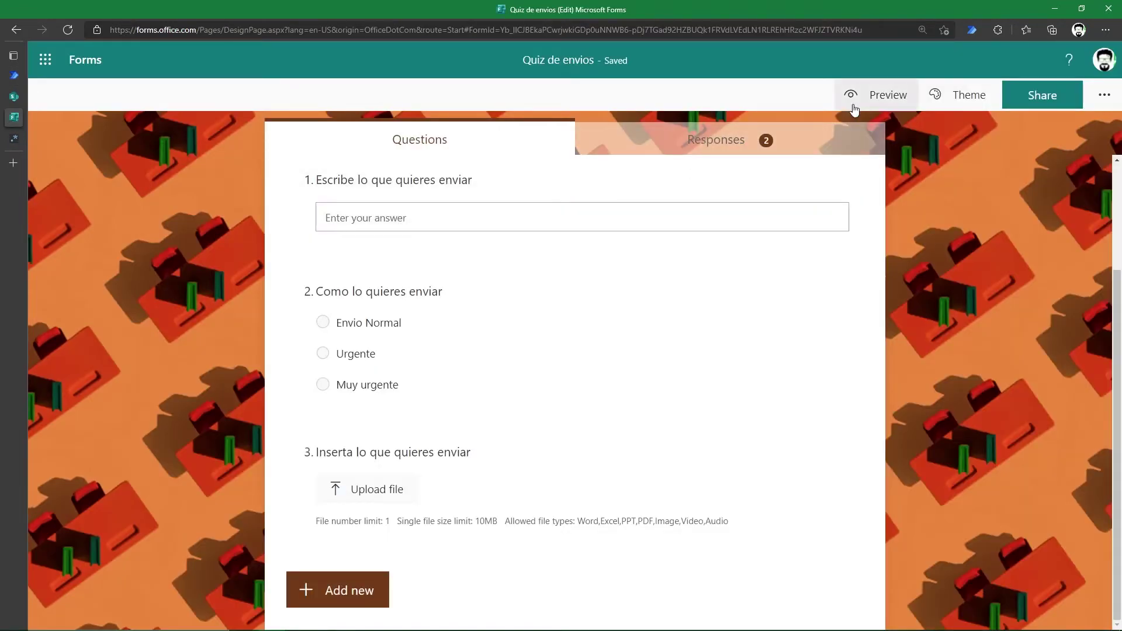
left_click(879, 94)
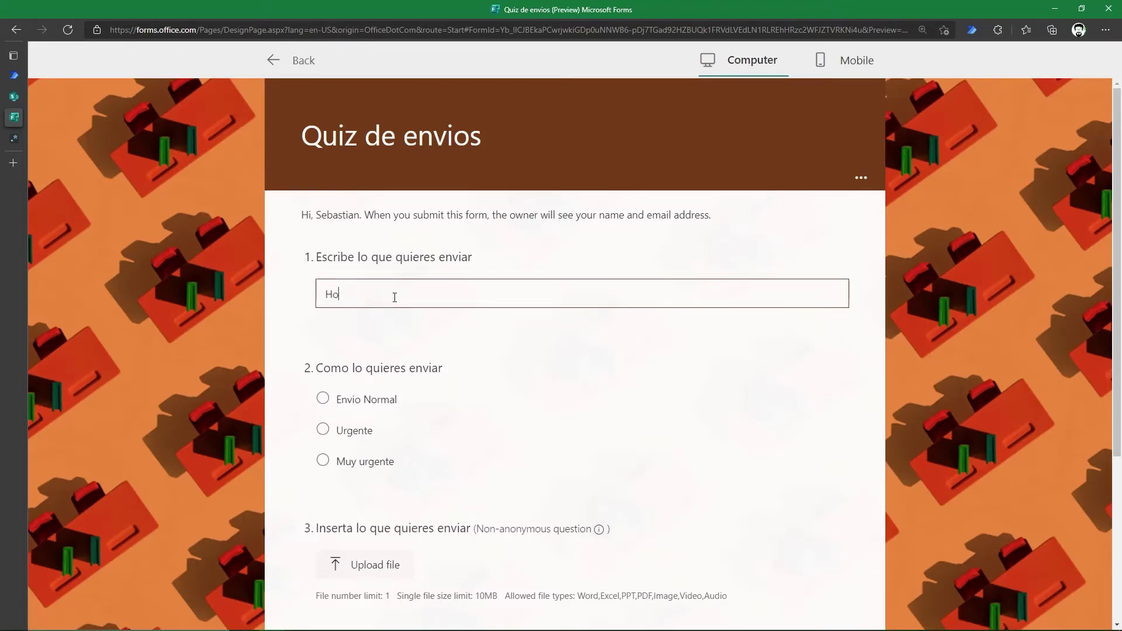
Submit a response choosing Envio Normal with comprobante pago mayo.pdf attached
left_click(322, 399)
scroll(325, 405, "down", 4)
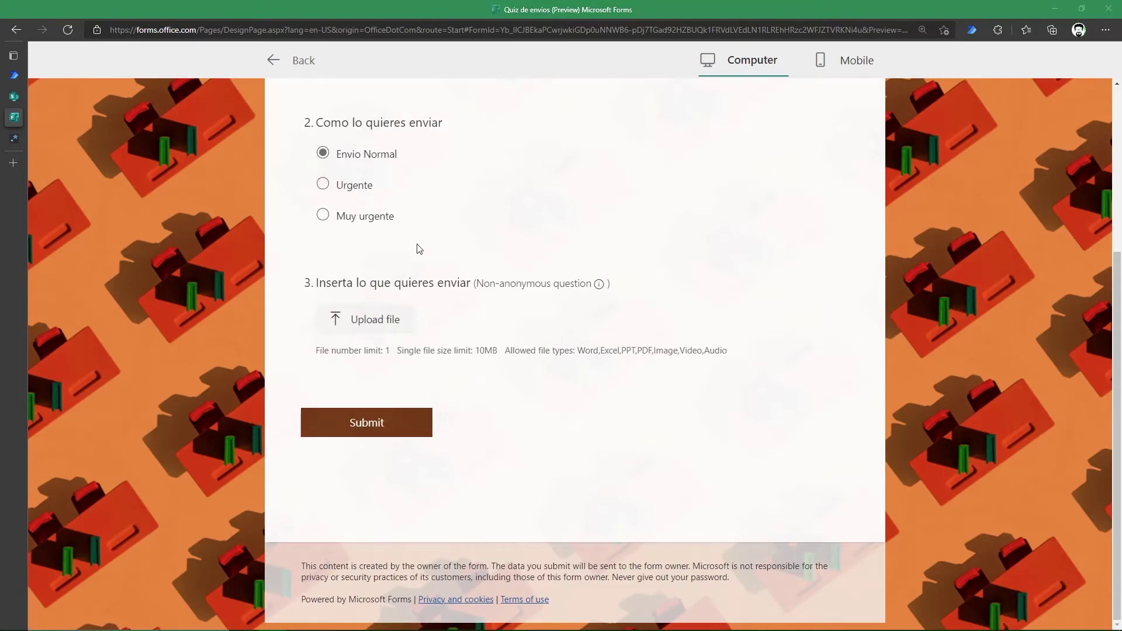
left_click(366, 319)
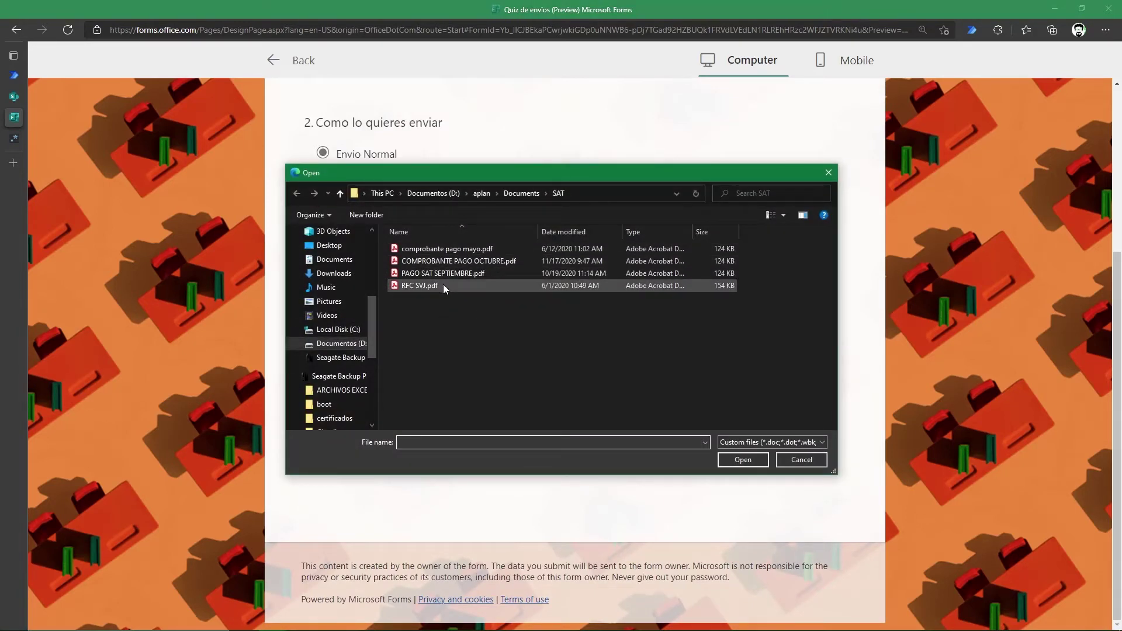
double_click(447, 250)
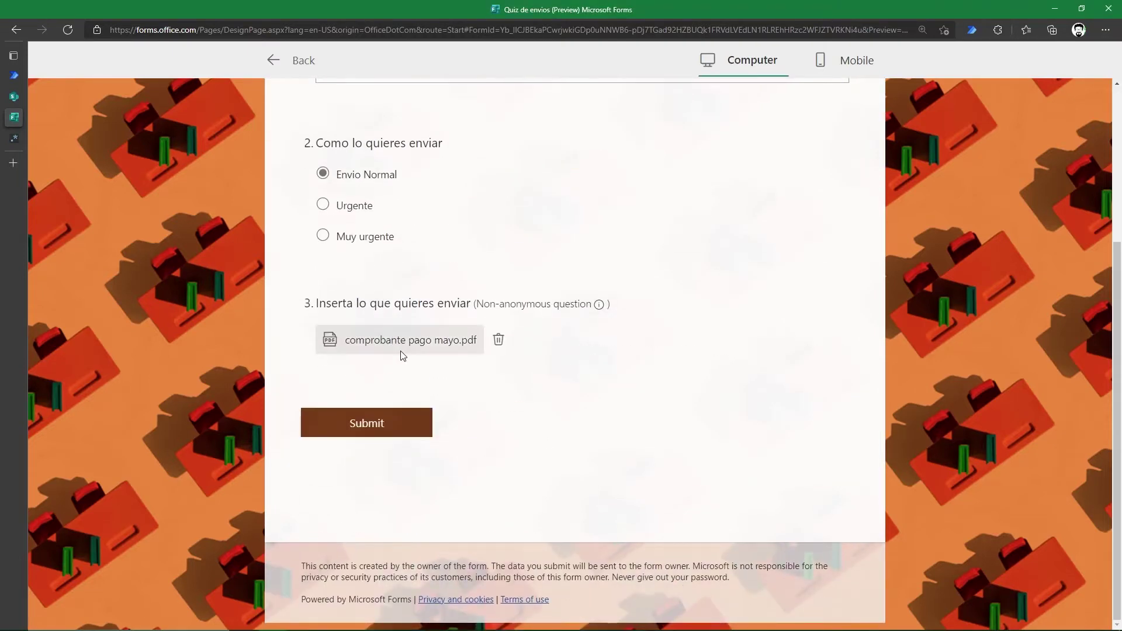
scroll(402, 355, "up", 1)
left_click(373, 506)
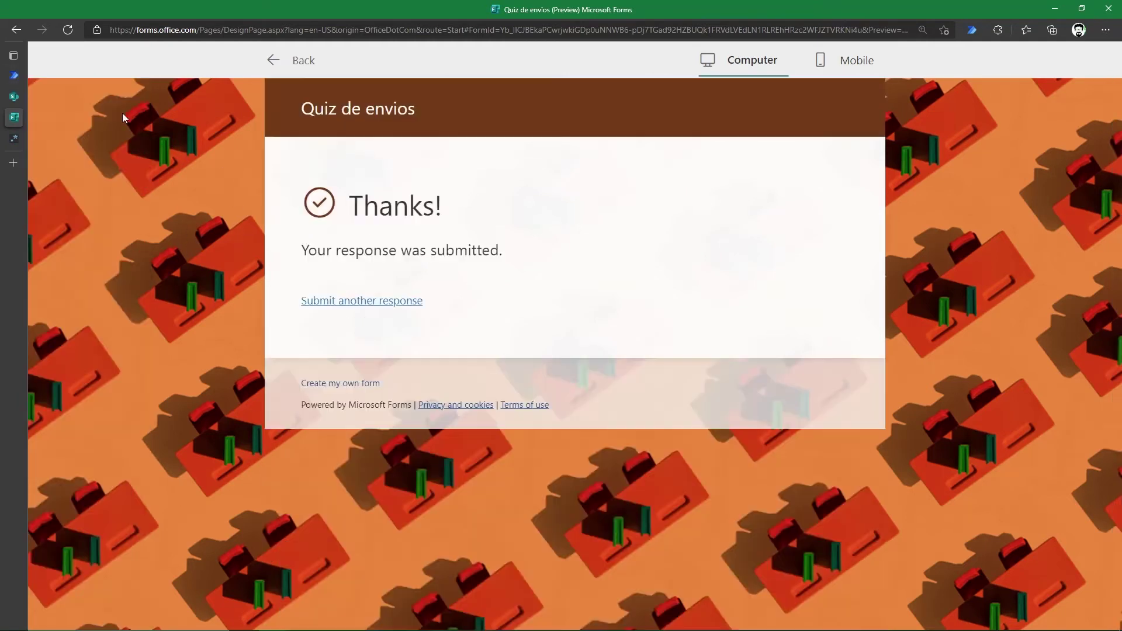
left_click(9, 77)
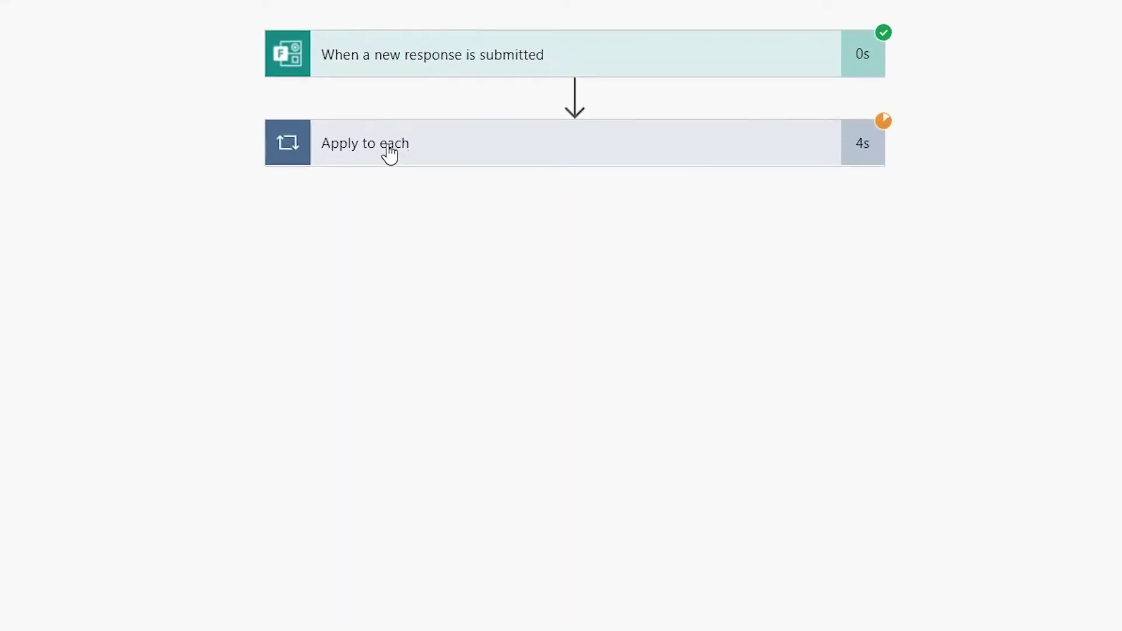
Show the run's Apply to each loop and Get response details inputs and outputs
left_click(344, 158)
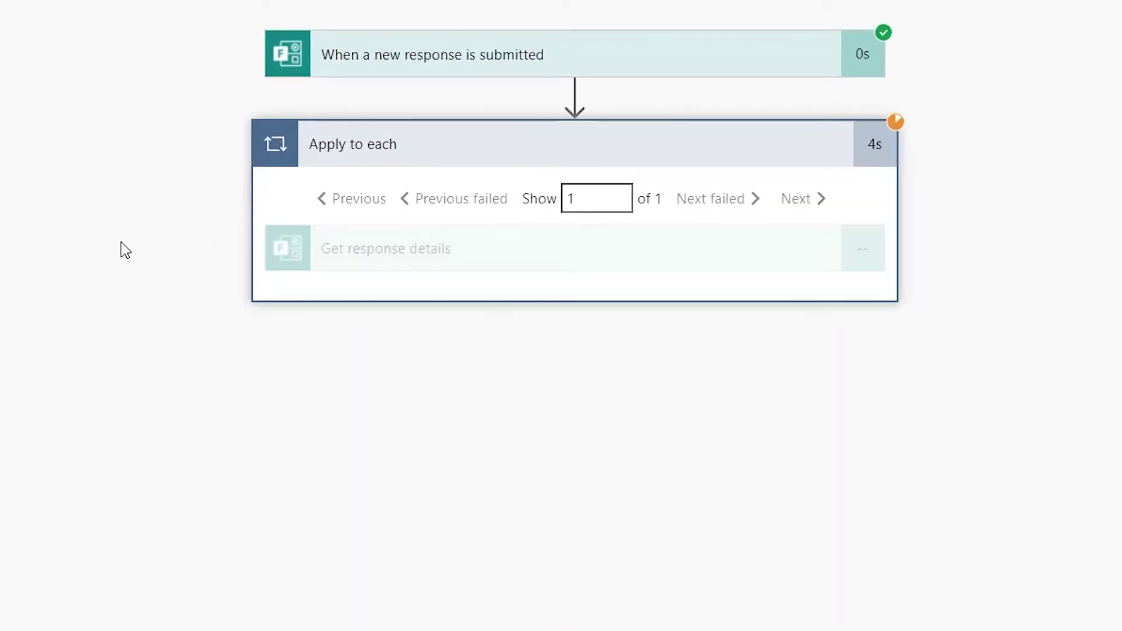
left_click(599, 263)
scroll(403, 386, "down", 2)
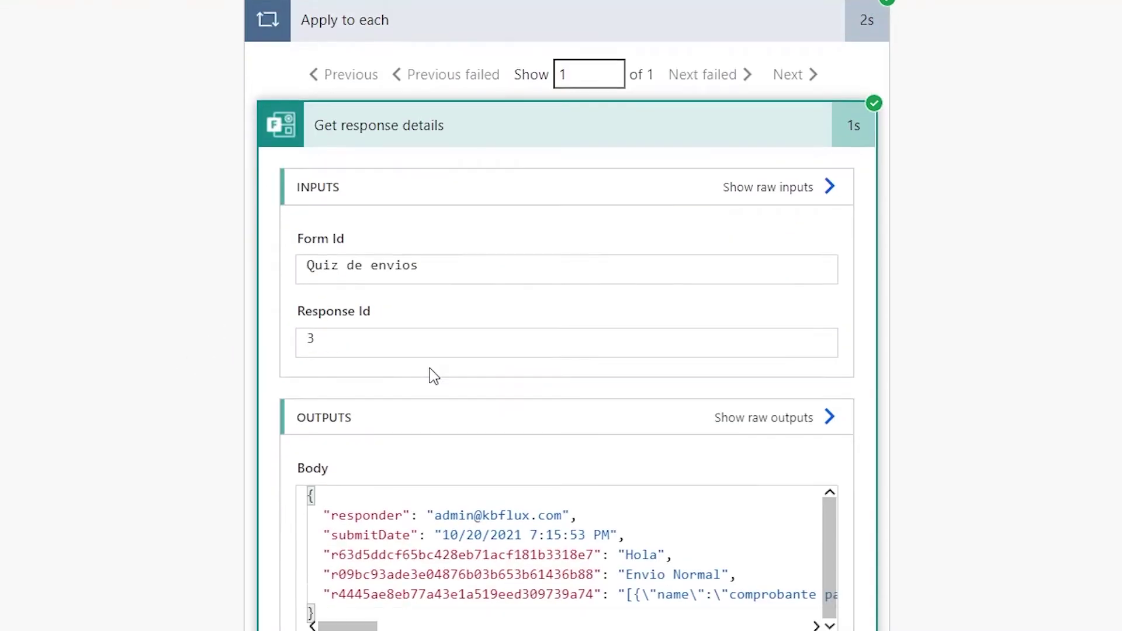
scroll(430, 375, "down", 5)
scroll(457, 380, "up", 4)
scroll(409, 328, "up", 4)
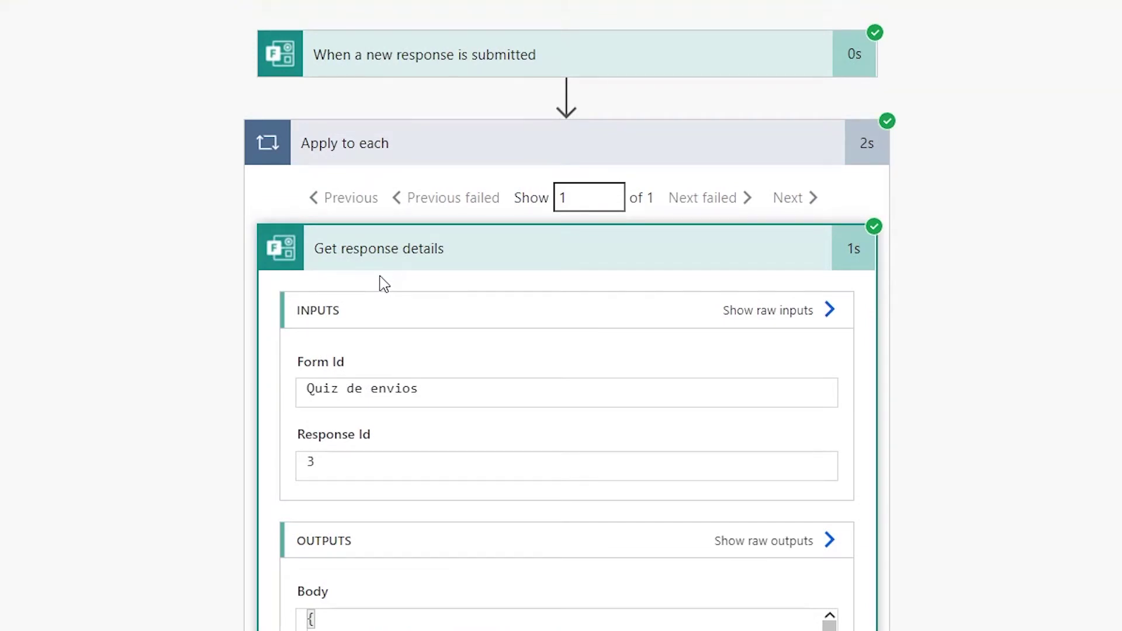
scroll(379, 286, "down", 4)
scroll(377, 290, "down", 1)
scroll(377, 290, "down", 3)
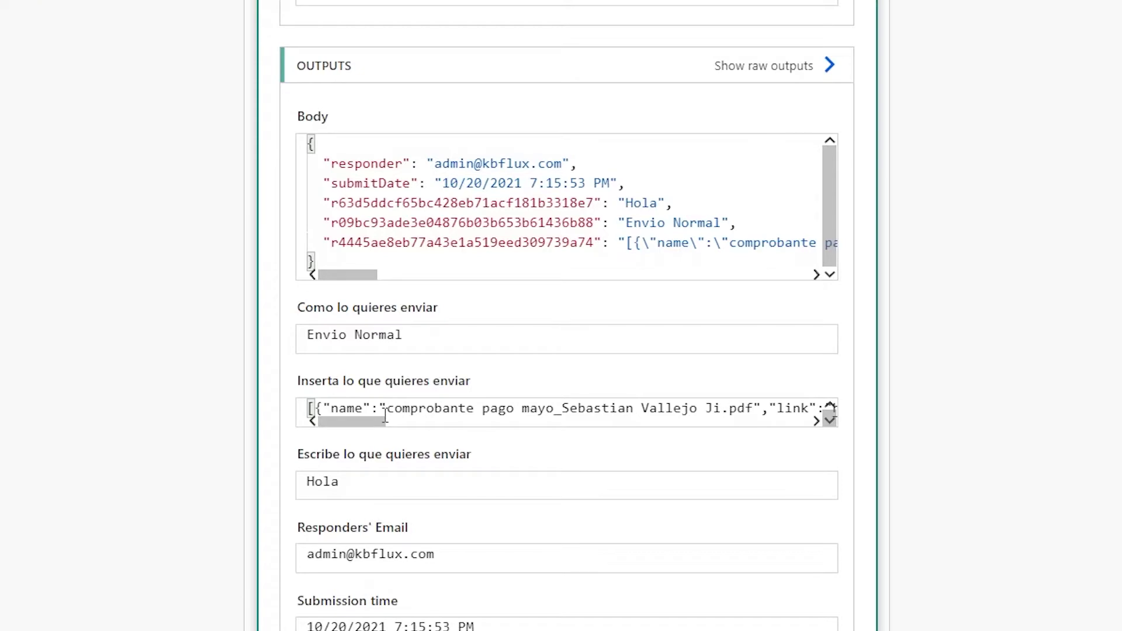
Inspect the file name and link JSON in the 'Inserta lo que quieres enviar' output
left_click_drag(317, 407, 473, 431)
left_click(526, 419)
left_click_drag(541, 430, 275, 426)
left_click(325, 408)
mouse_move(369, 422)
left_mouse_down()
mouse_move(500, 422)
mouse_move(524, 404)
mouse_move(531, 420)
mouse_move(801, 439)
mouse_move(780, 408)
mouse_move(751, 408)
left_mouse_up()
left_click(751, 407)
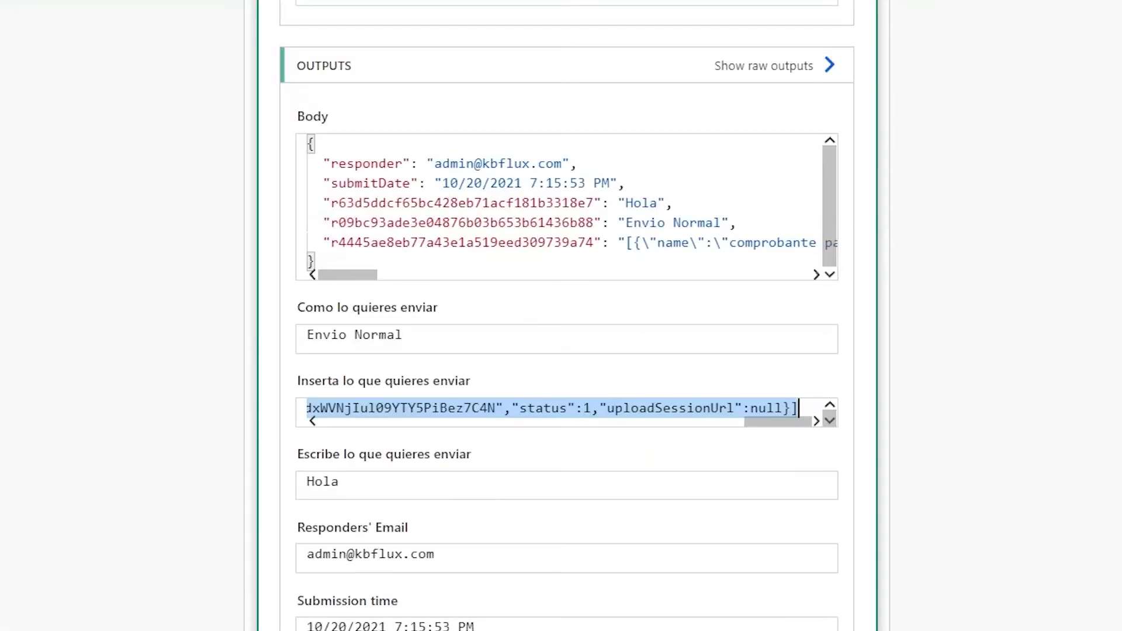
left_click(39, 376)
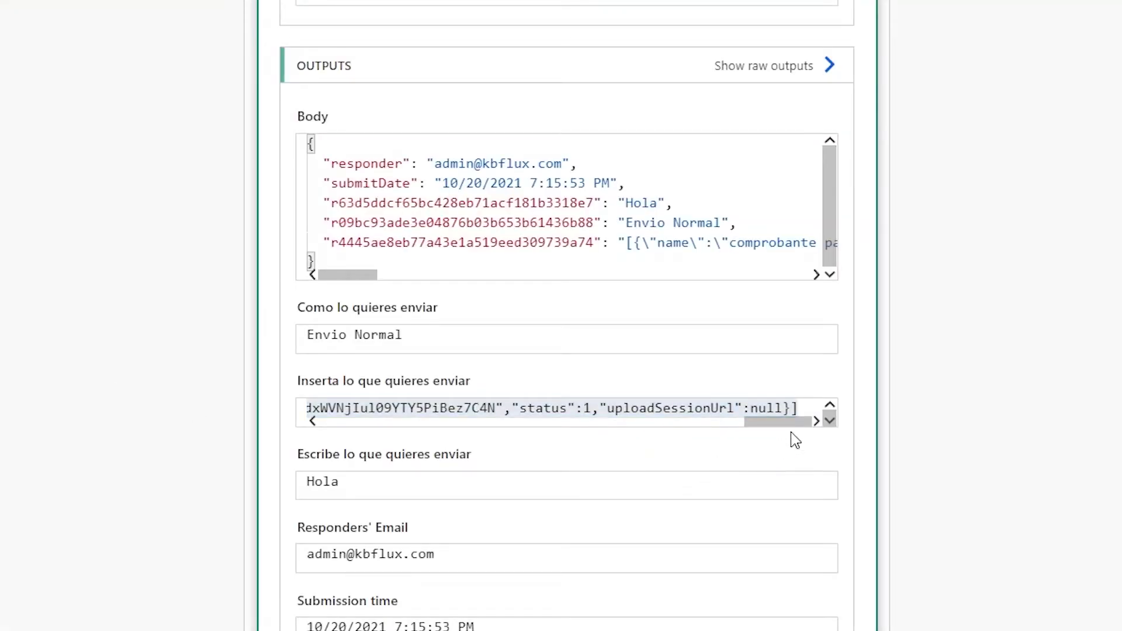
left_click_drag(788, 422, 363, 422)
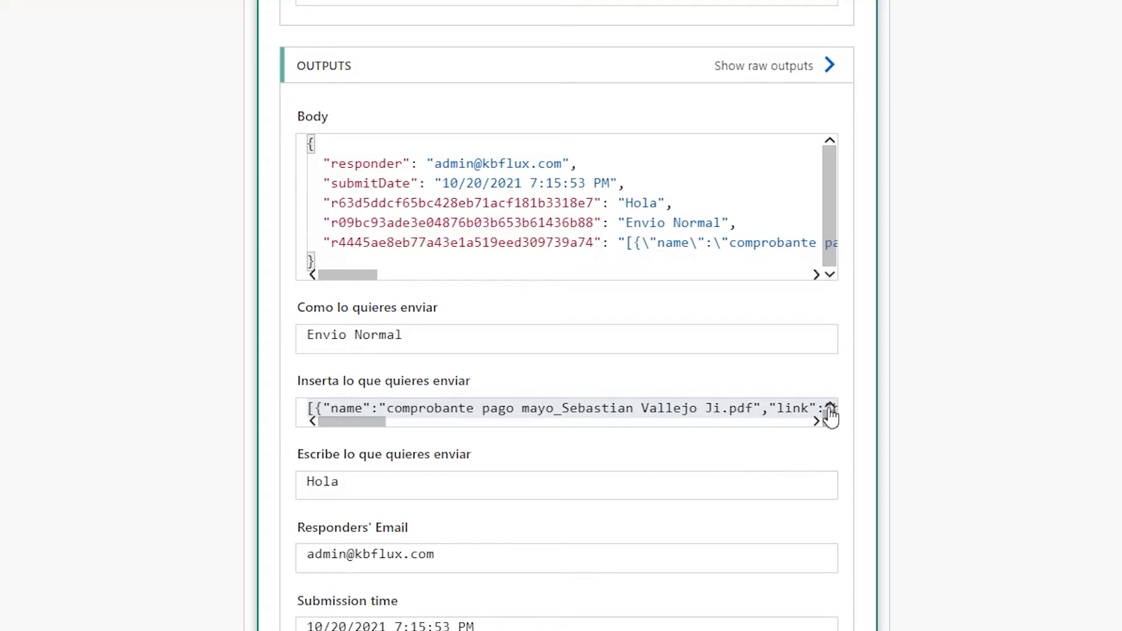
scroll(810, 488, "up", 3)
scroll(810, 488, "down", 1)
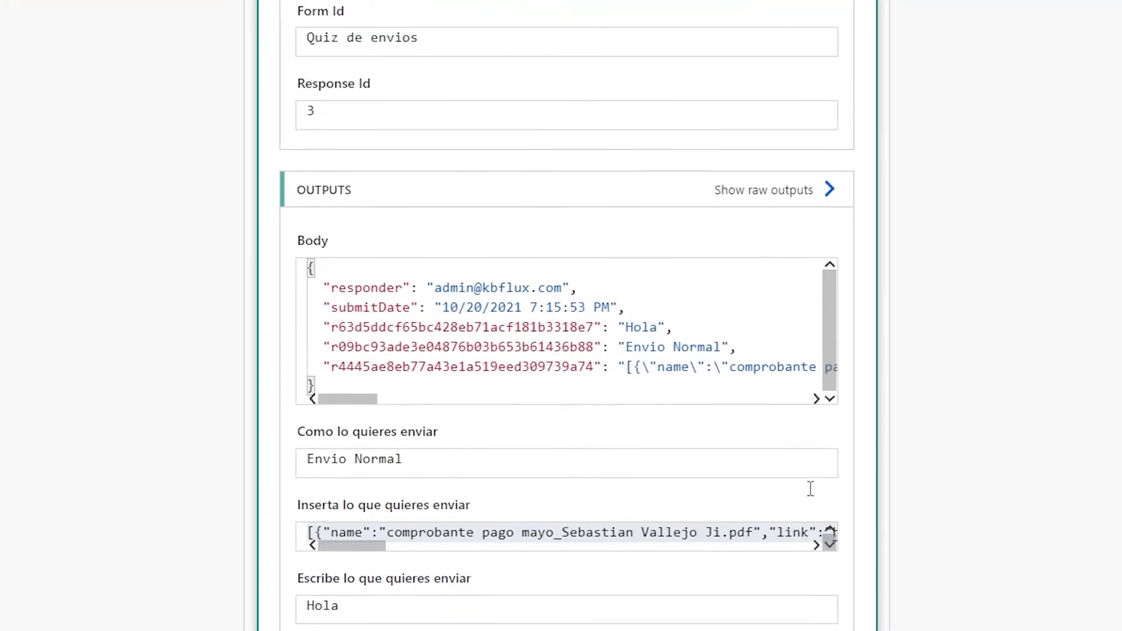
scroll(810, 488, "up", 2)
scroll(869, 490, "up", 2)
scroll(868, 491, "up", 2)
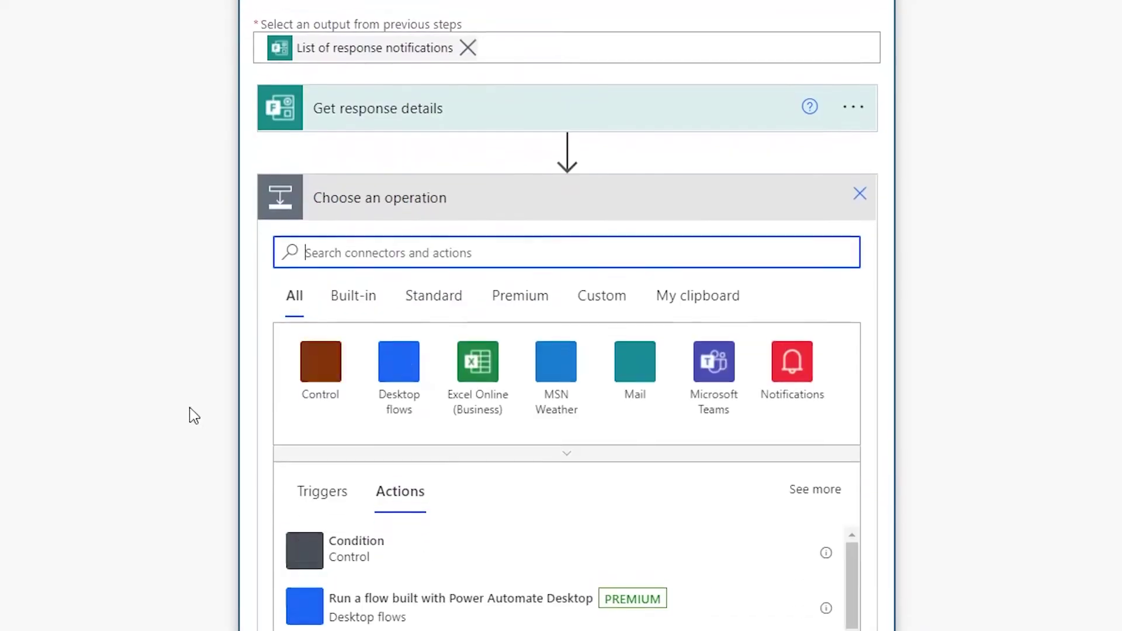
Add Excel Online (Business) Run script, found by searching 'run', below Get response details
left_click(336, 297)
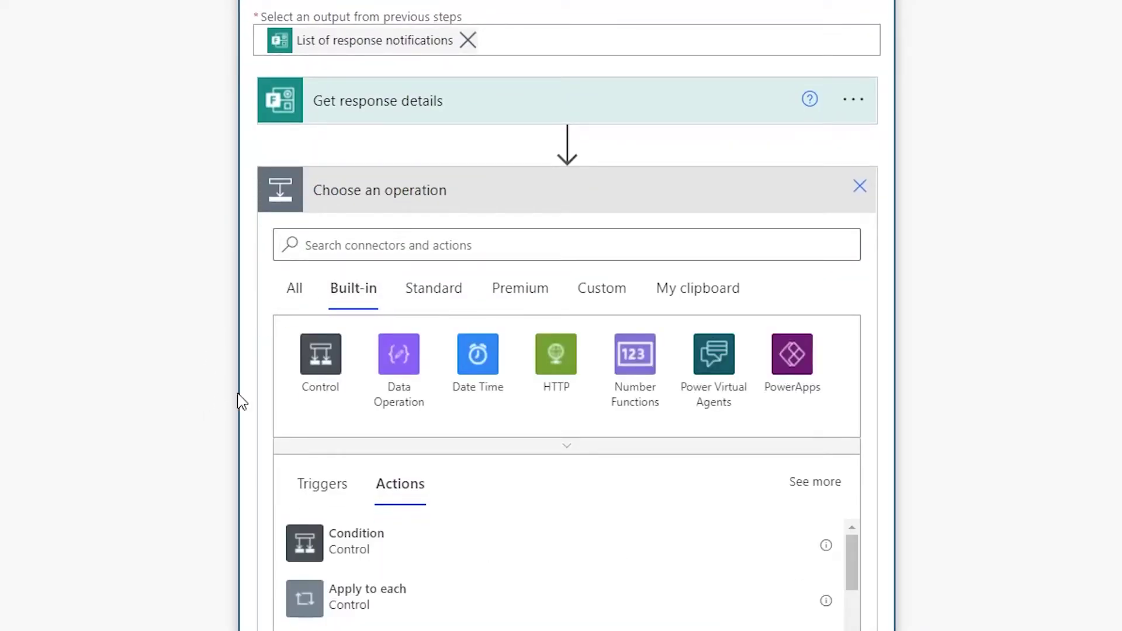
left_click(295, 288)
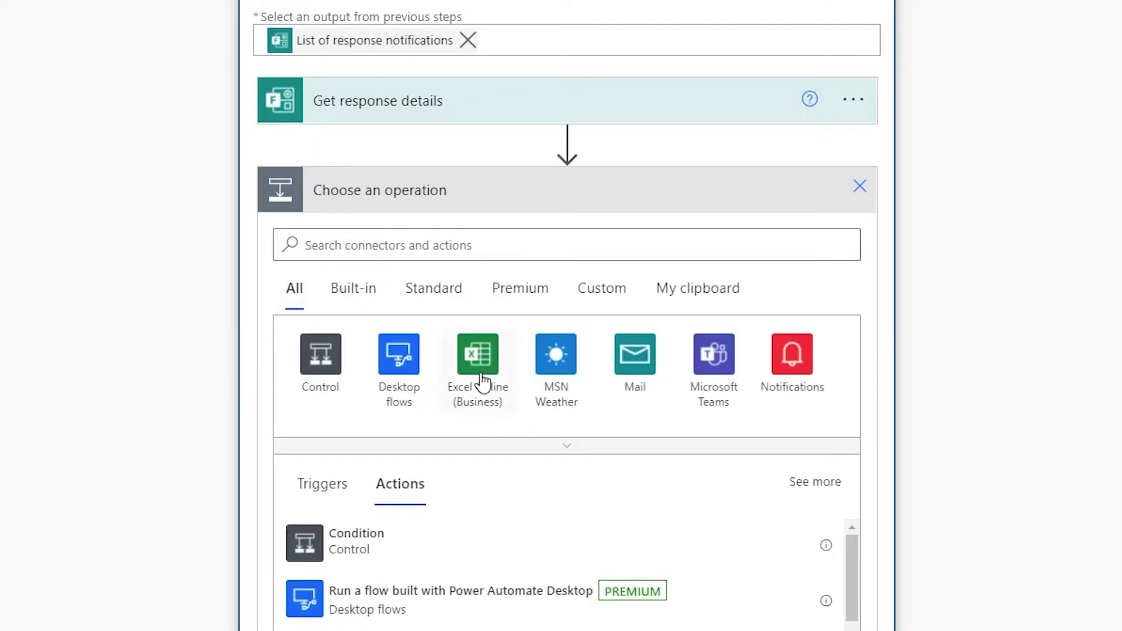
left_click(477, 374)
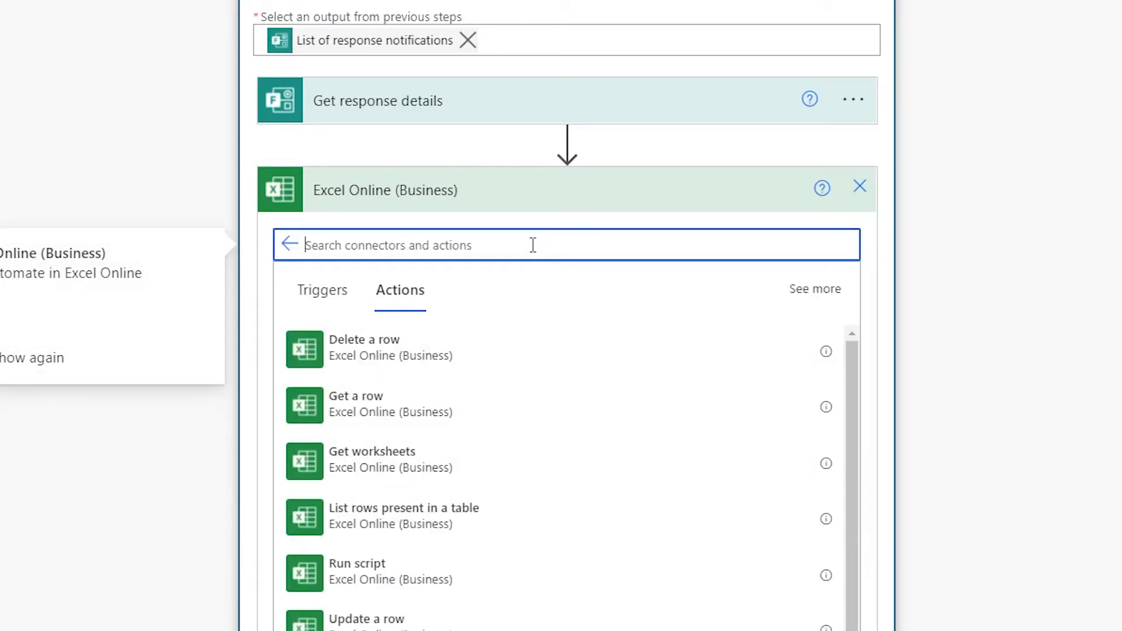
type("run")
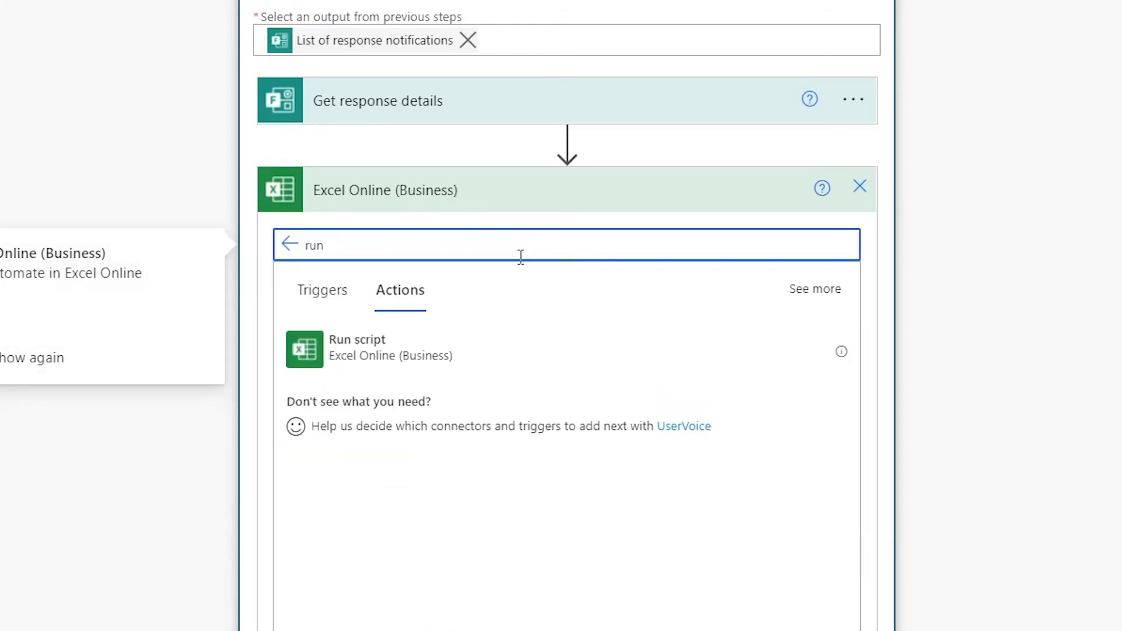
left_click(483, 364)
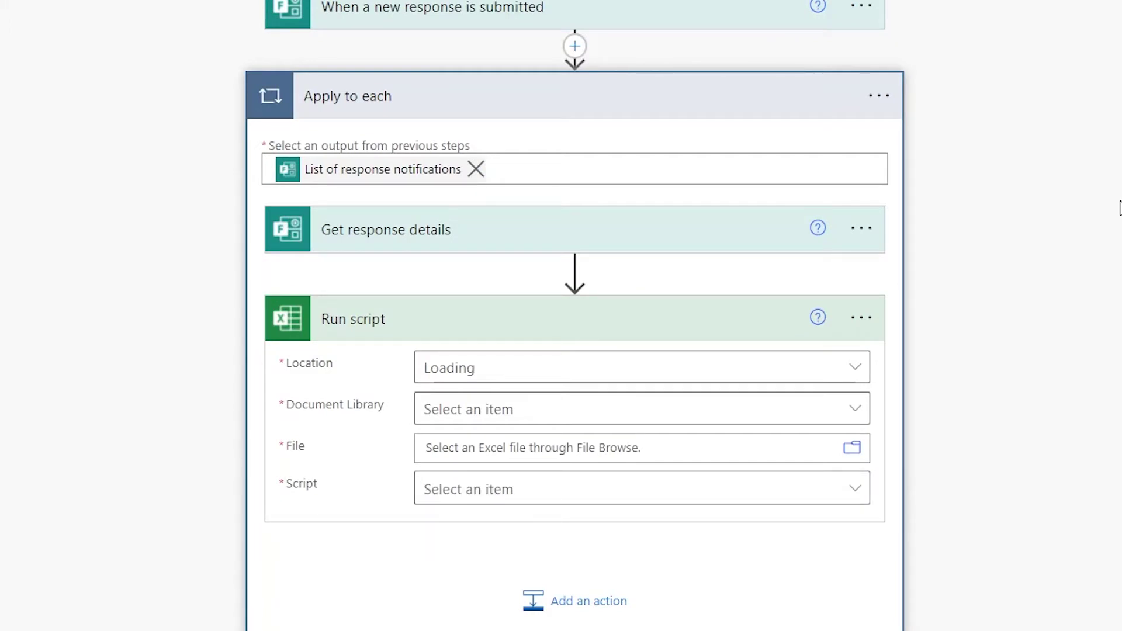
Set Location to OneDrive for Business and Document Library to OneDrive
left_click(786, 374)
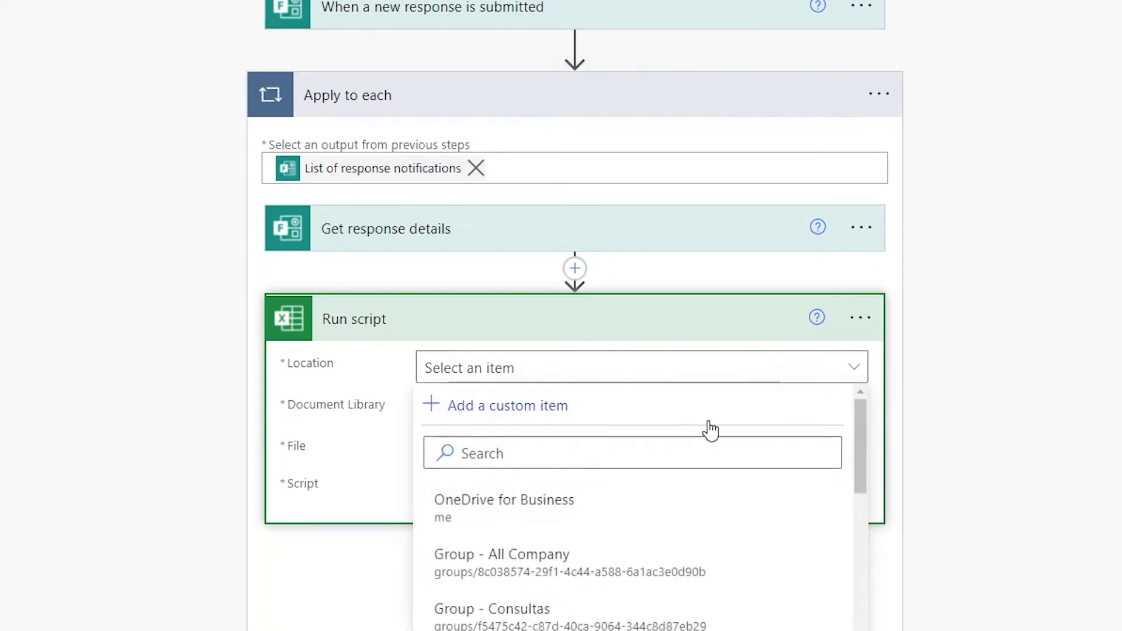
left_click(616, 502)
left_click(837, 414)
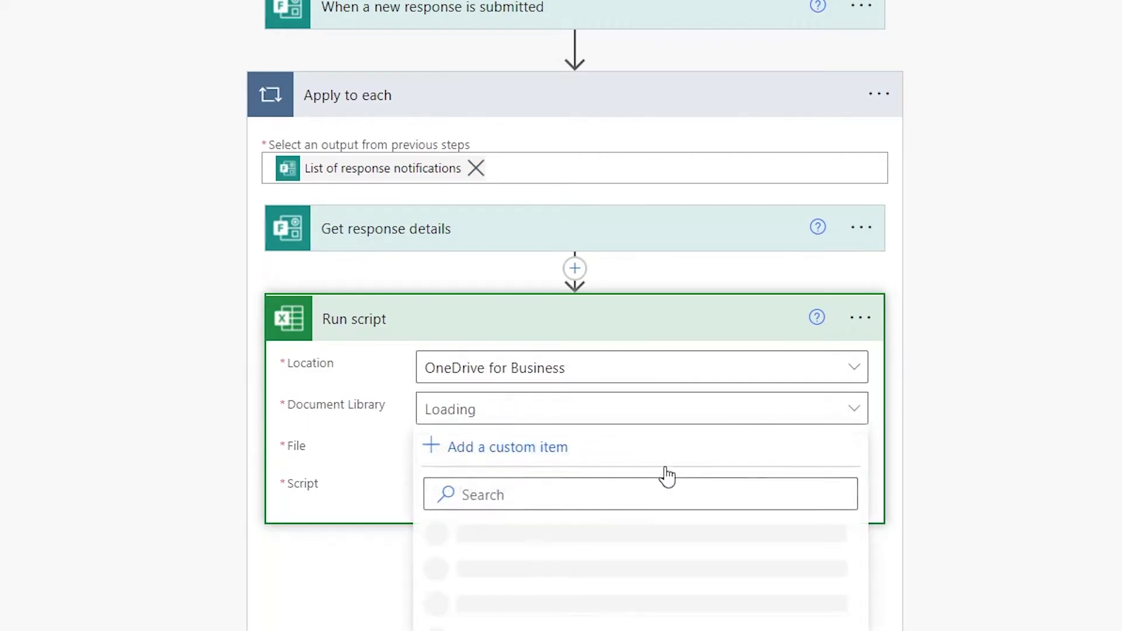
left_click(548, 538)
Choose the workbook /EJEMPLOS/sebas/Regex.xlsx as the file
left_click(587, 446)
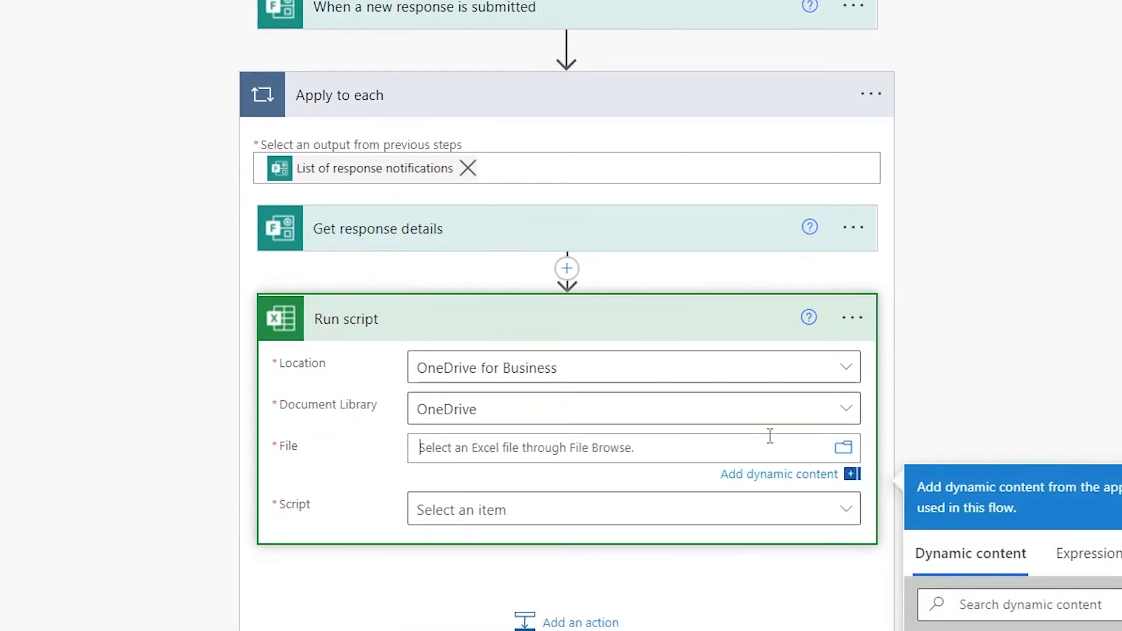
scroll(1028, 292, "up", 3)
scroll(1069, 280, "up", 7)
scroll(1075, 302, "up", 5)
scroll(1076, 303, "up", 5)
scroll(1075, 303, "up", 3)
left_click(1075, 299)
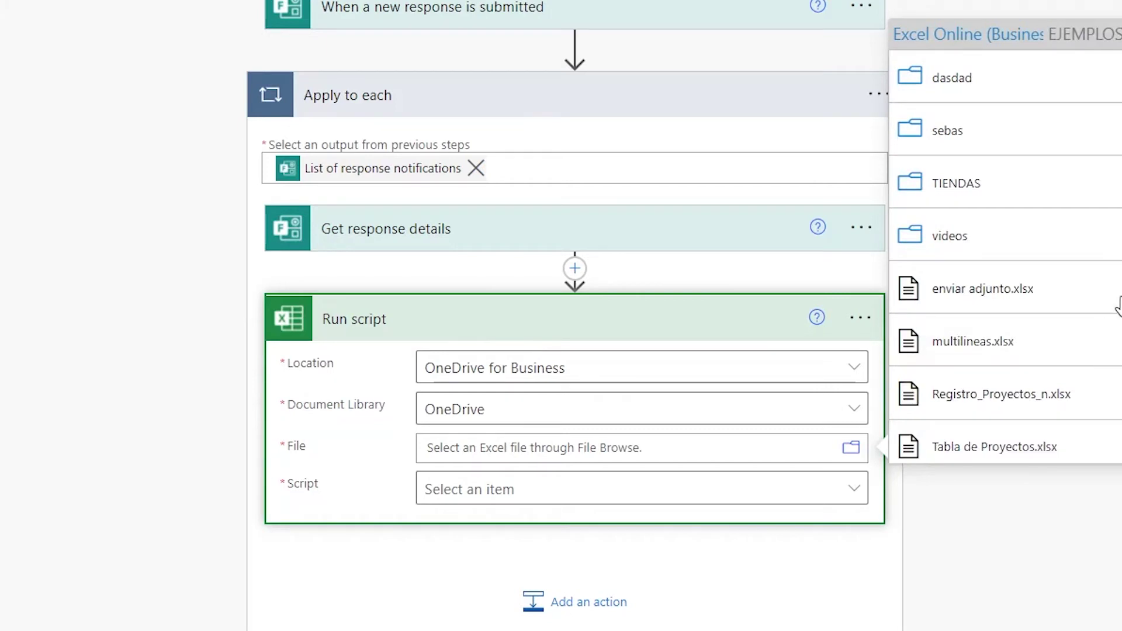
left_click(949, 130)
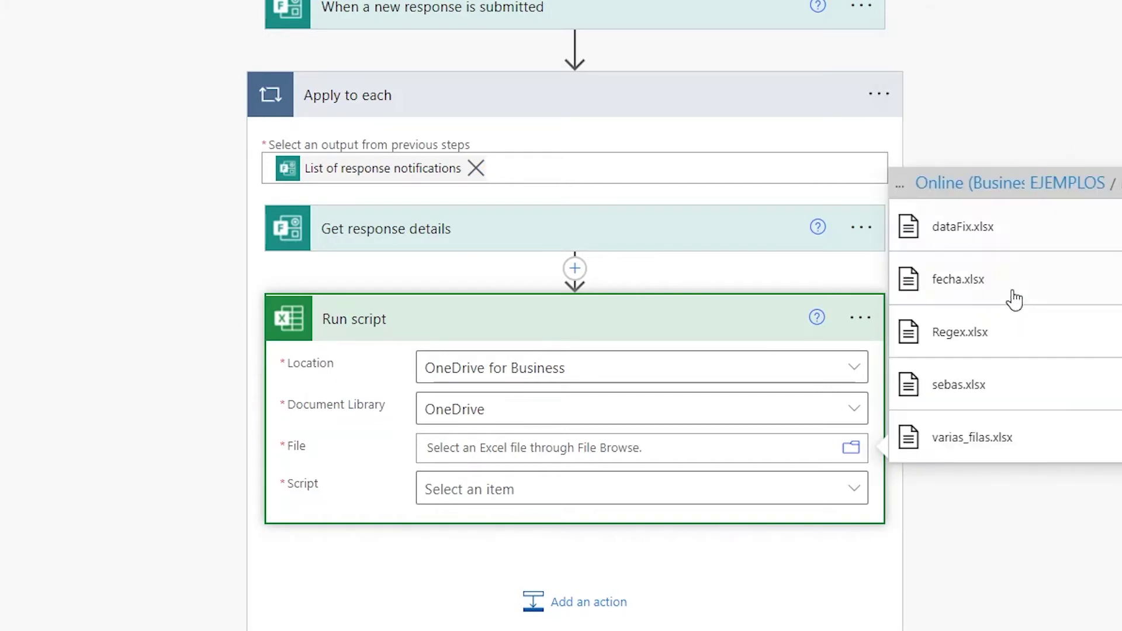
left_click(982, 342)
Choose the Regex script
left_click(618, 512)
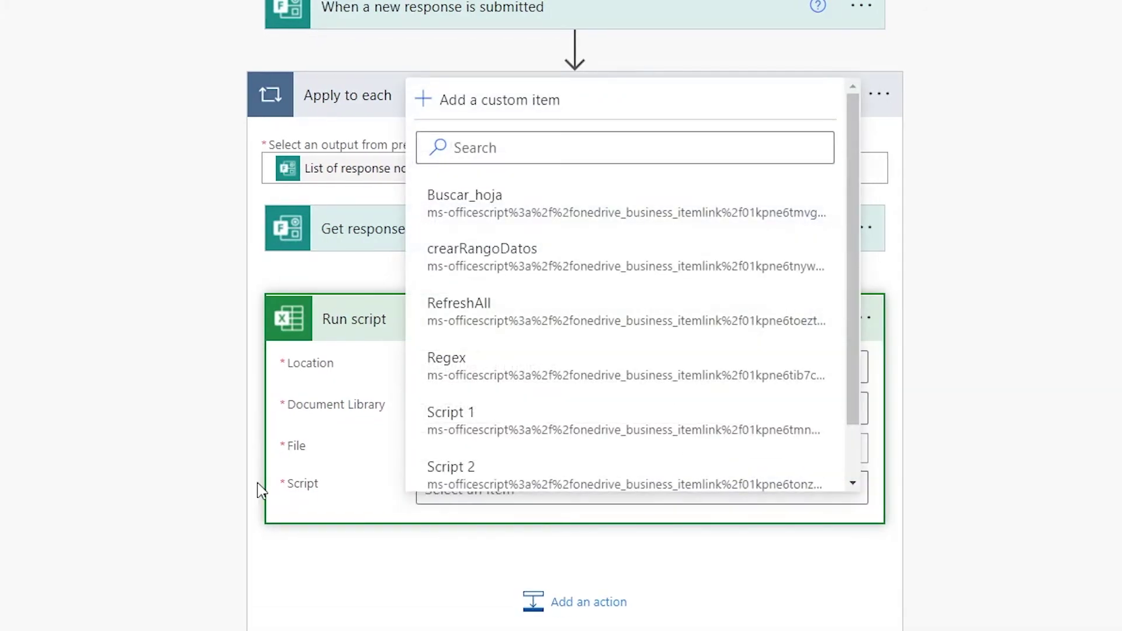
scroll(549, 333, "down", 1)
left_click(497, 326)
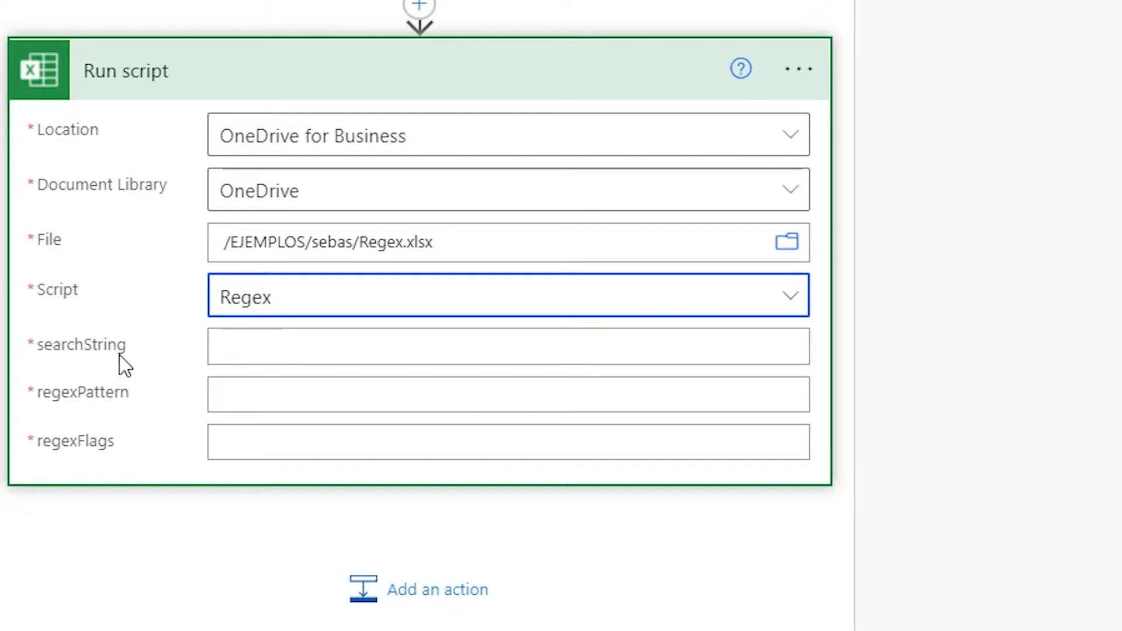
left_click_drag(38, 351, 131, 361)
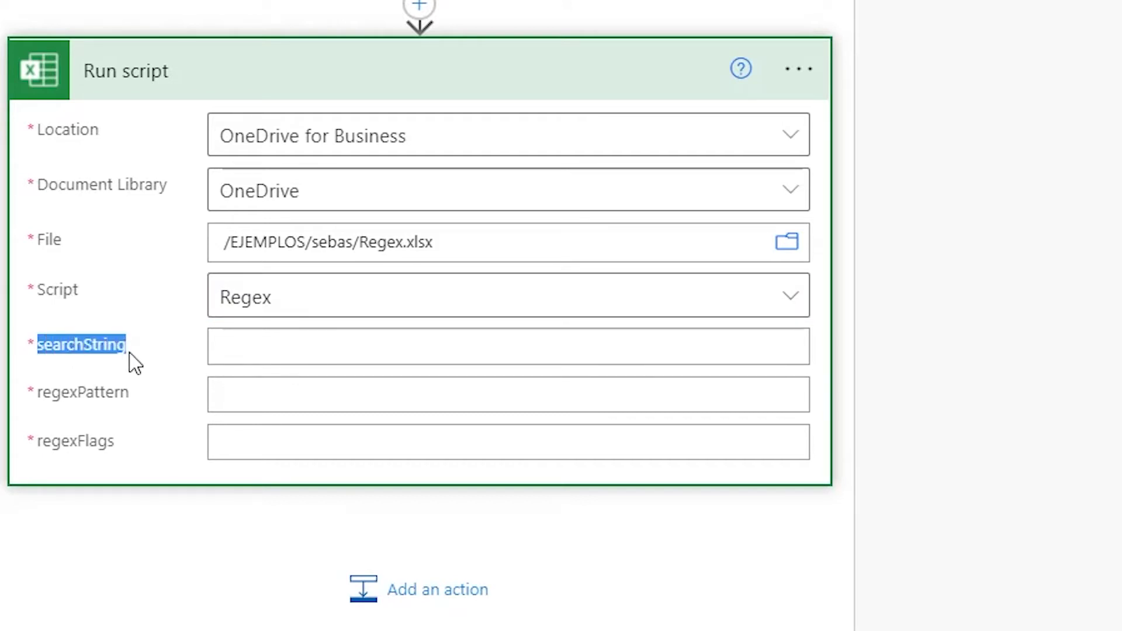
left_click(131, 361)
left_click(71, 358)
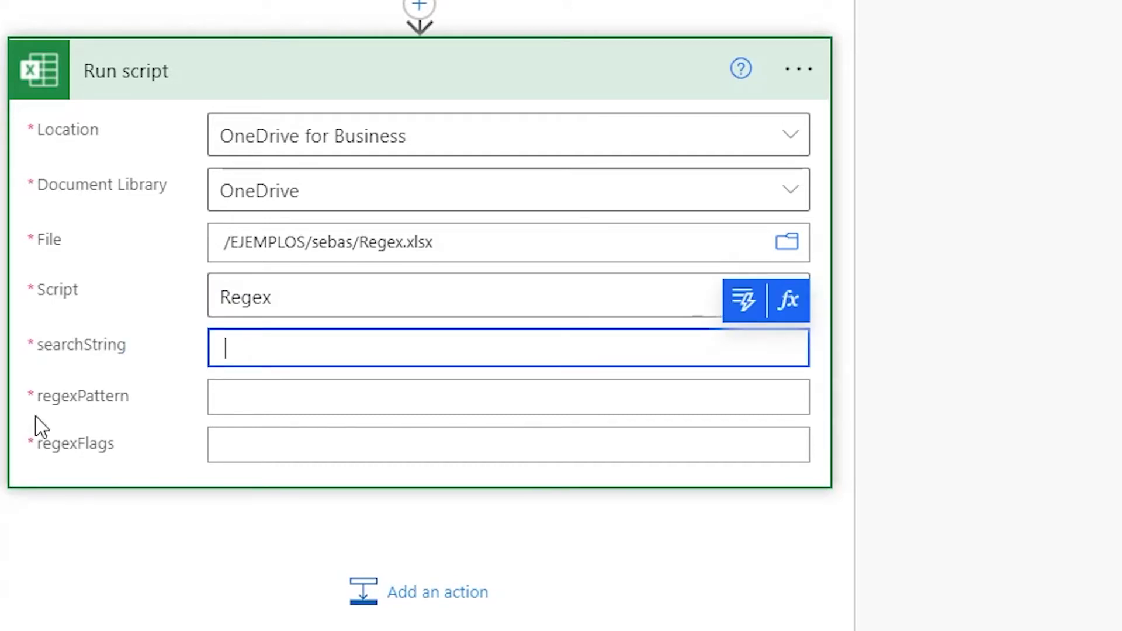
left_click_drag(43, 407, 123, 411)
left_click(128, 414)
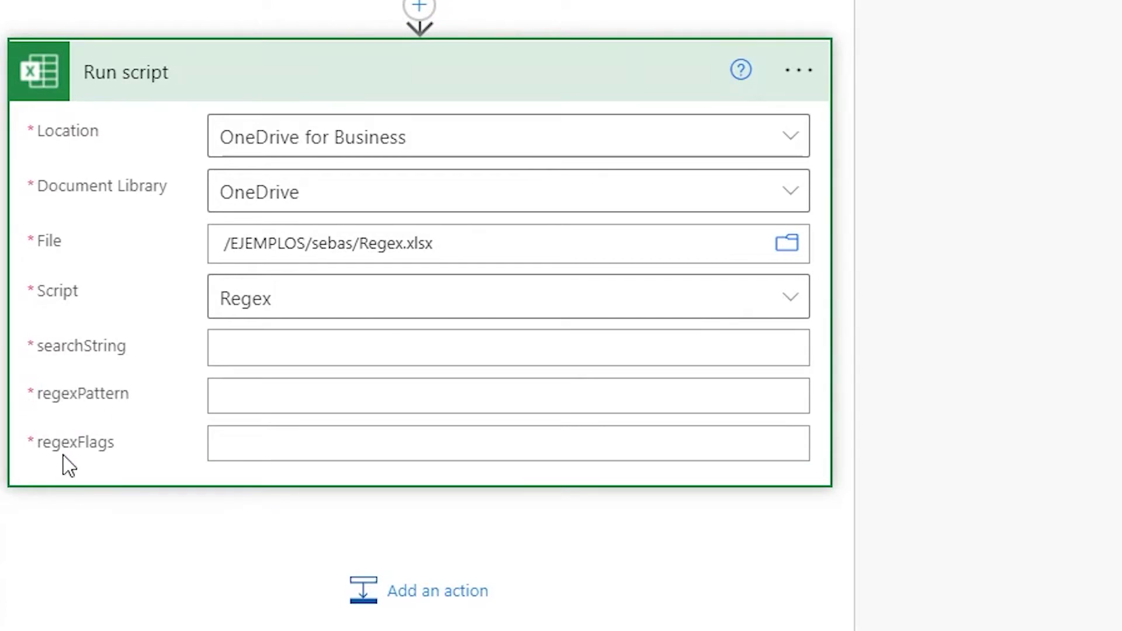
left_click_drag(39, 434, 93, 438)
left_click(89, 439)
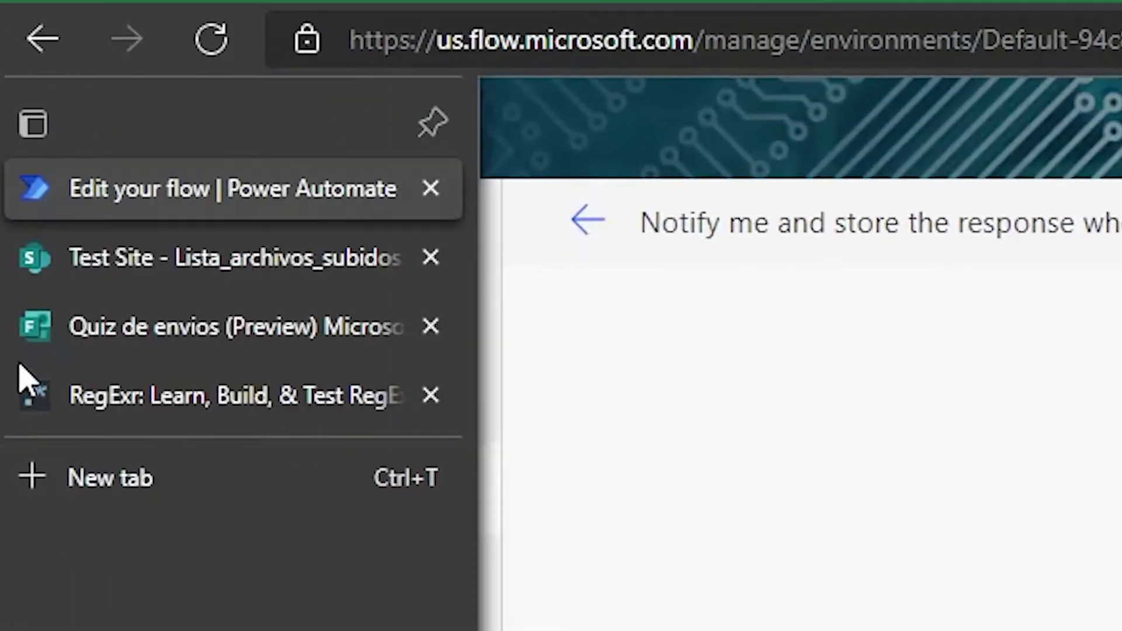
In RegExr, select the full pattern (\{)\s*[^{]*?(?=[\}]). for copying
left_click(35, 409)
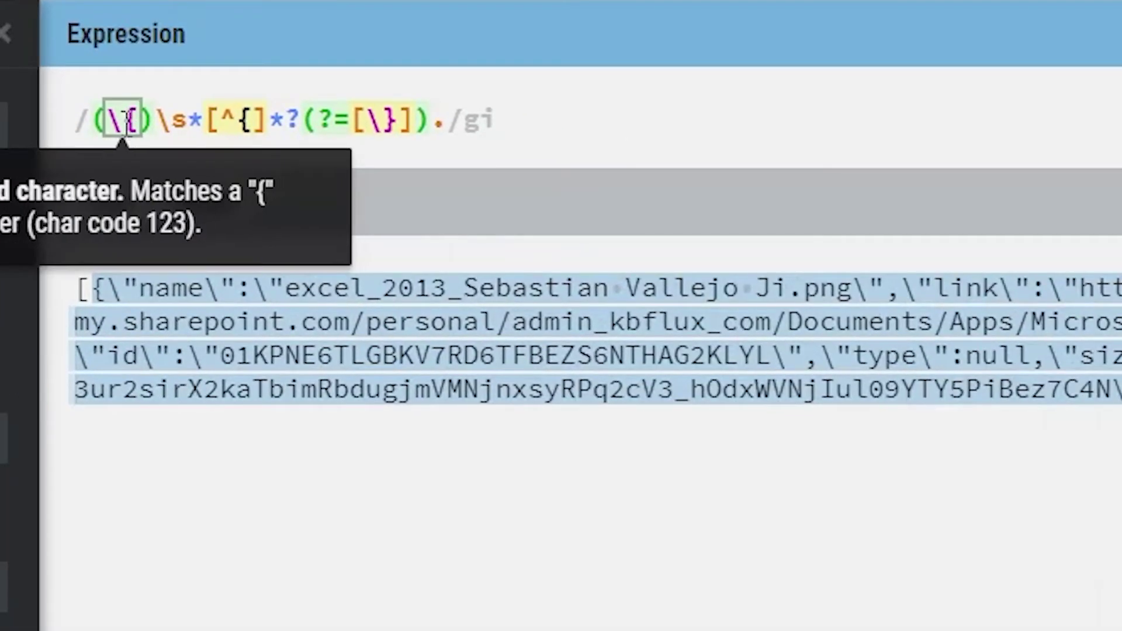
left_click_drag(105, 121, 414, 125)
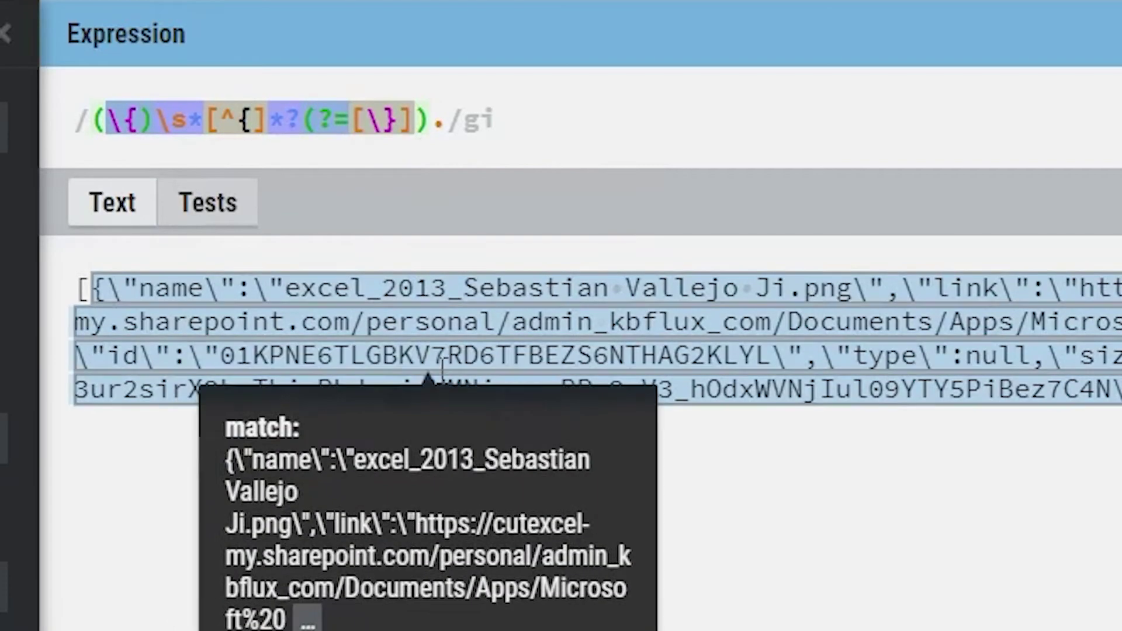
left_click(93, 117)
left_click_drag(94, 117, 428, 122)
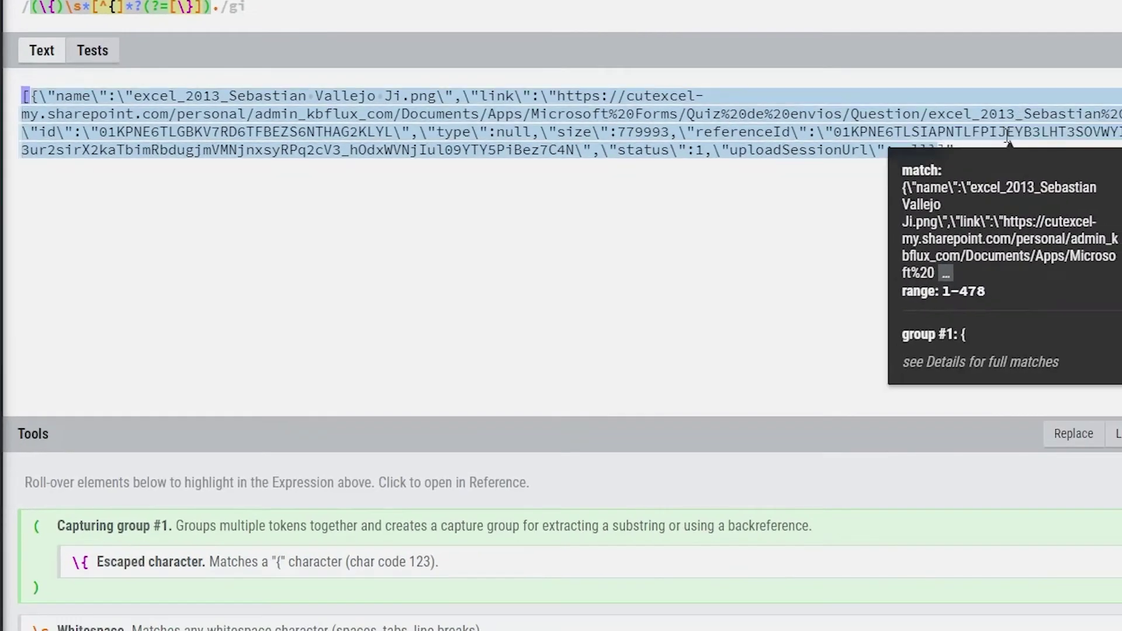
left_click(945, 152)
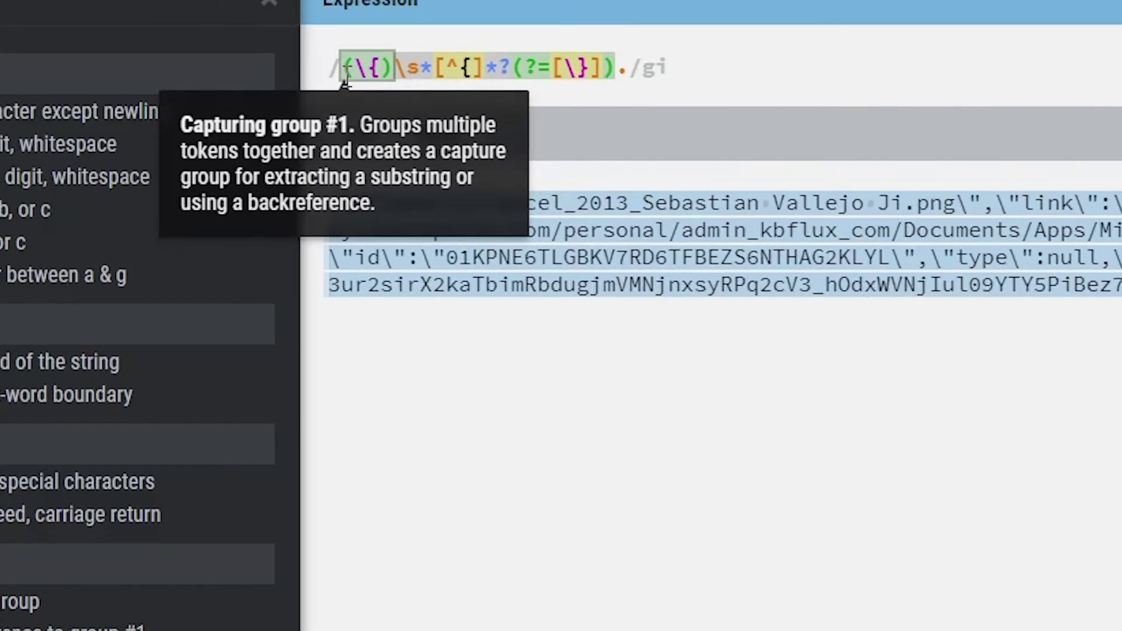
left_click_drag(345, 80, 400, 76)
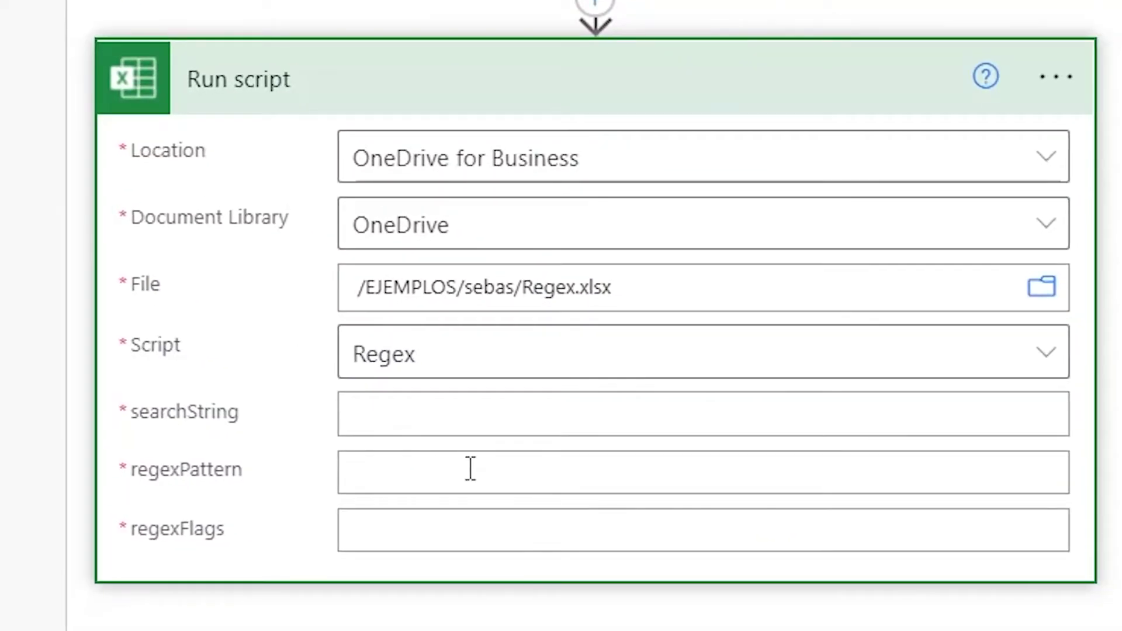
Put the pasted regex pattern into the regexPattern field, moving it out of searchString
left_click(489, 434)
type("(\\{)\\s*[^{]*?(?=[\\}]).")
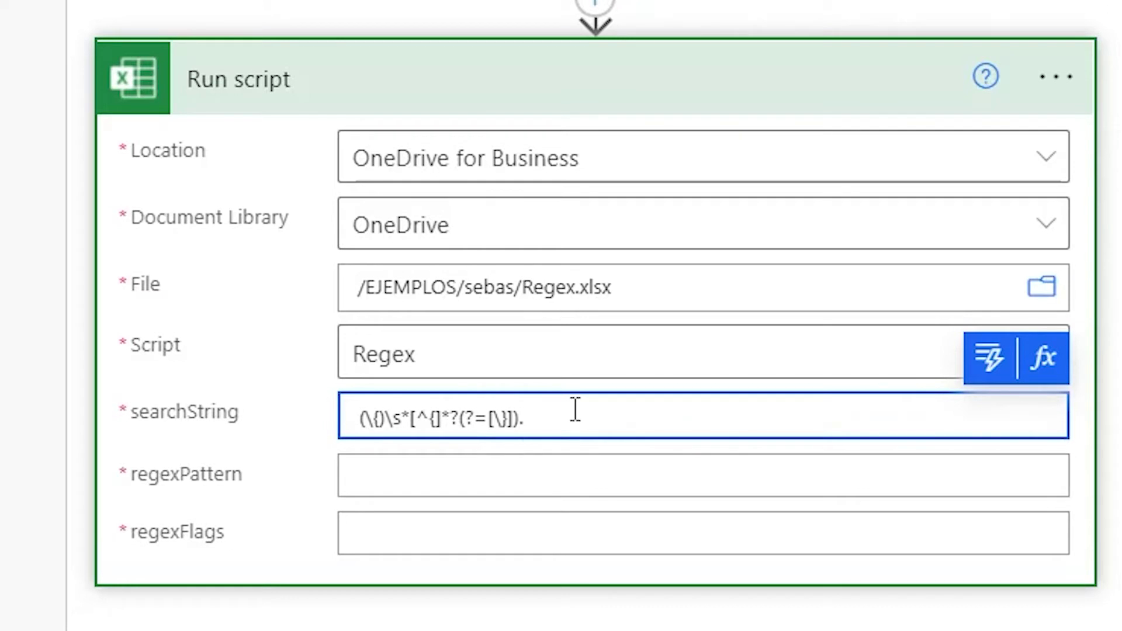
left_click_drag(599, 423, 309, 473)
key("ctrl+x")
left_click(388, 475)
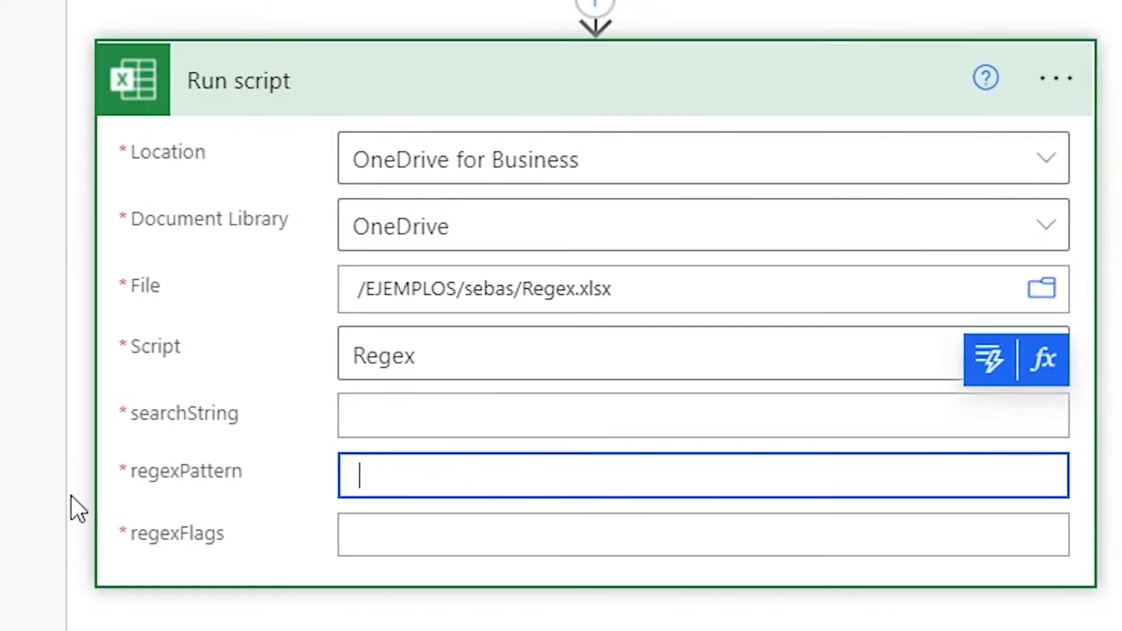
key("ctrl+v")
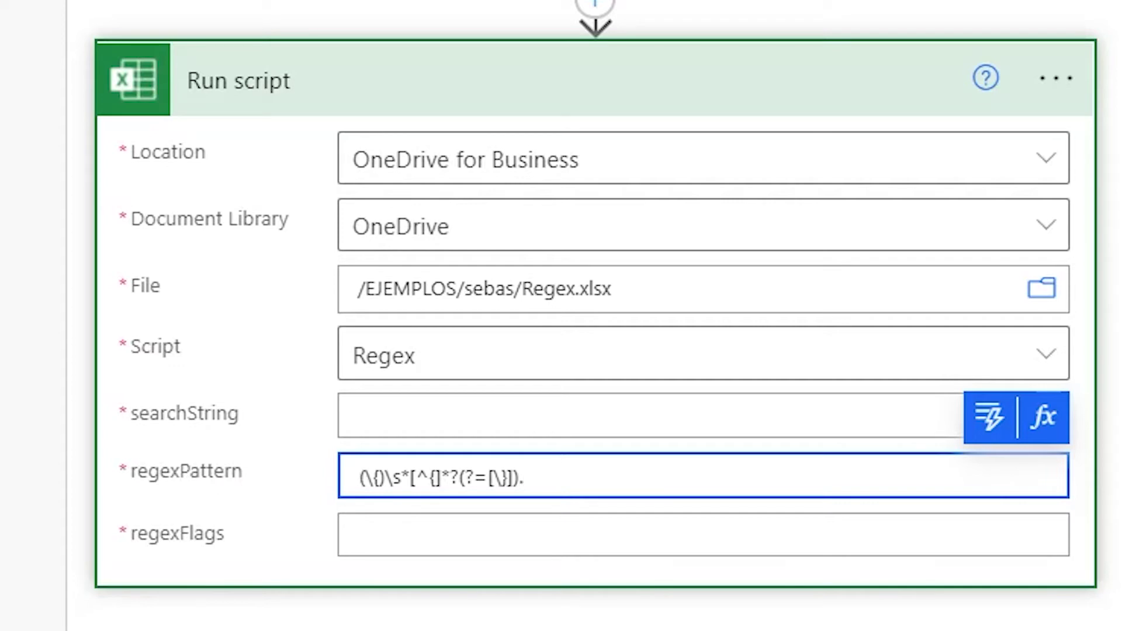
Set searchString to the 'Inserta lo que quieres enviar' answer and regexFlags to g
left_click(447, 426)
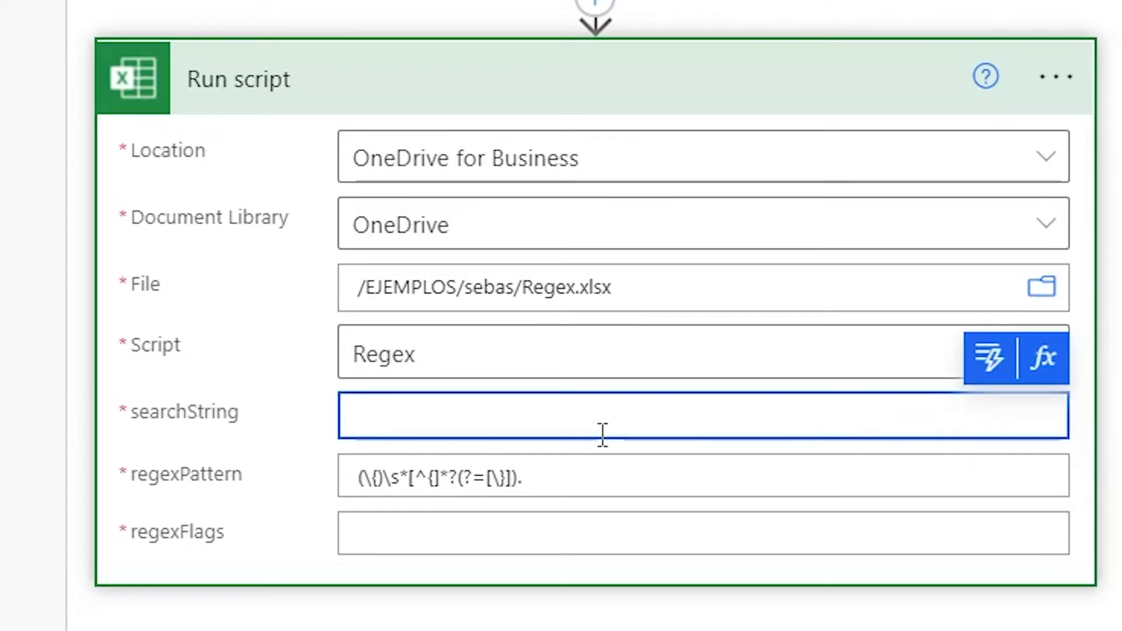
left_click(1003, 368)
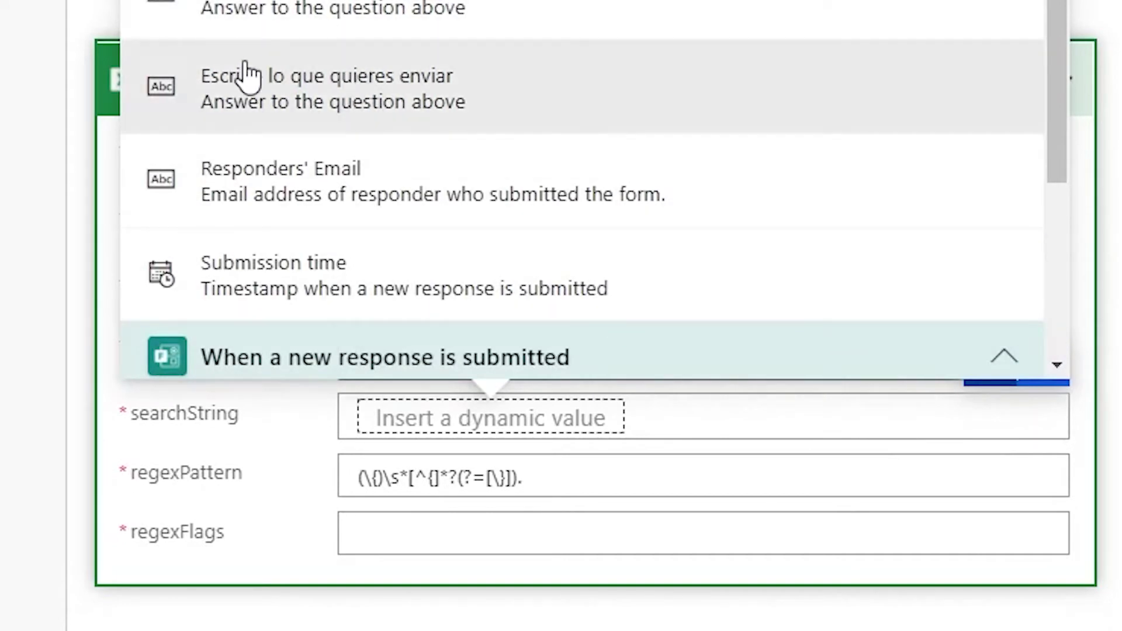
left_click(400, 96)
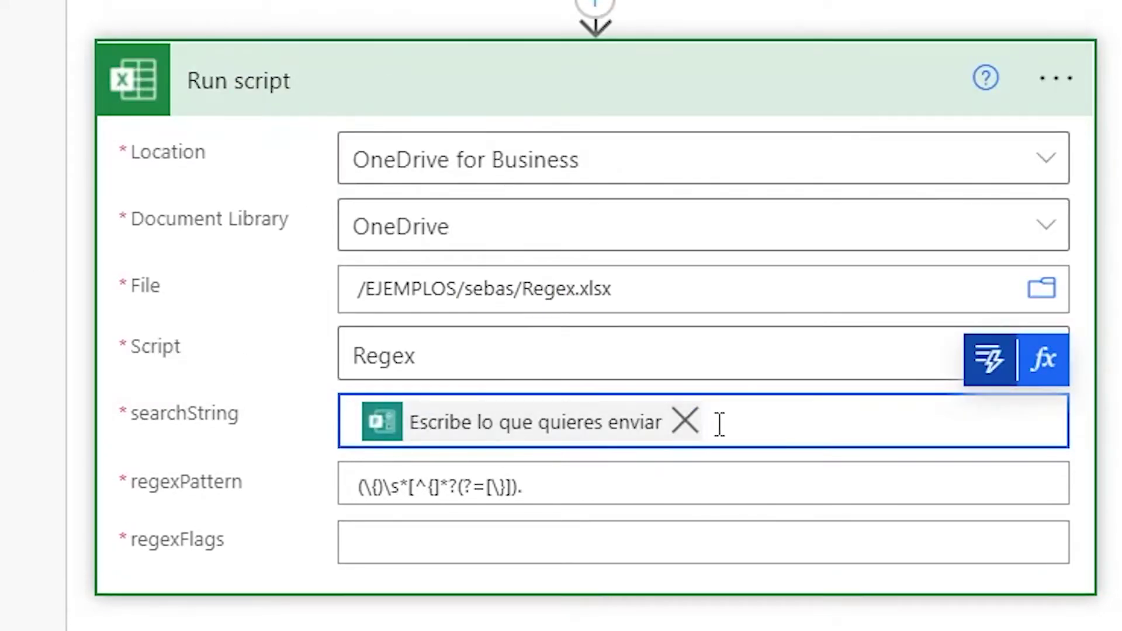
left_click(689, 434)
left_click(1009, 376)
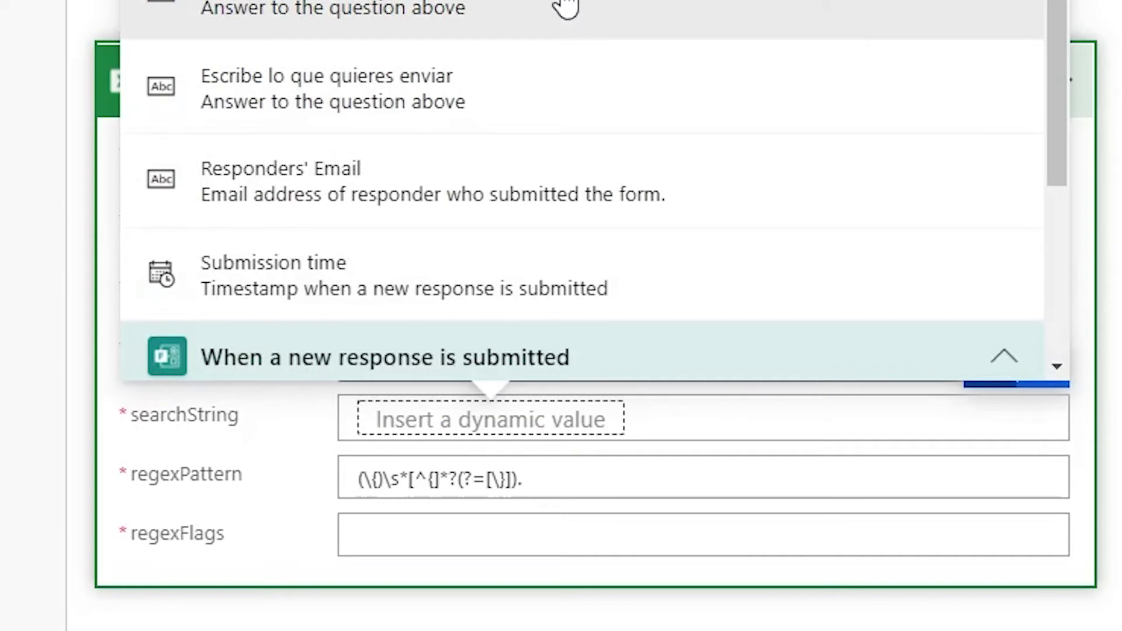
left_click(522, 11)
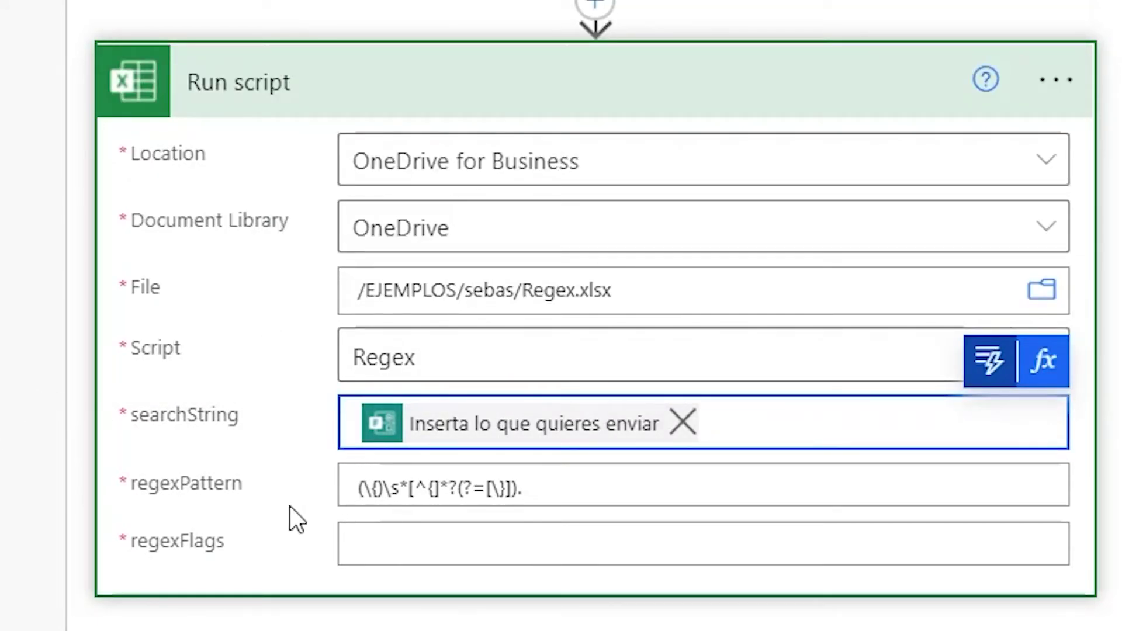
left_click(420, 549)
type("g")
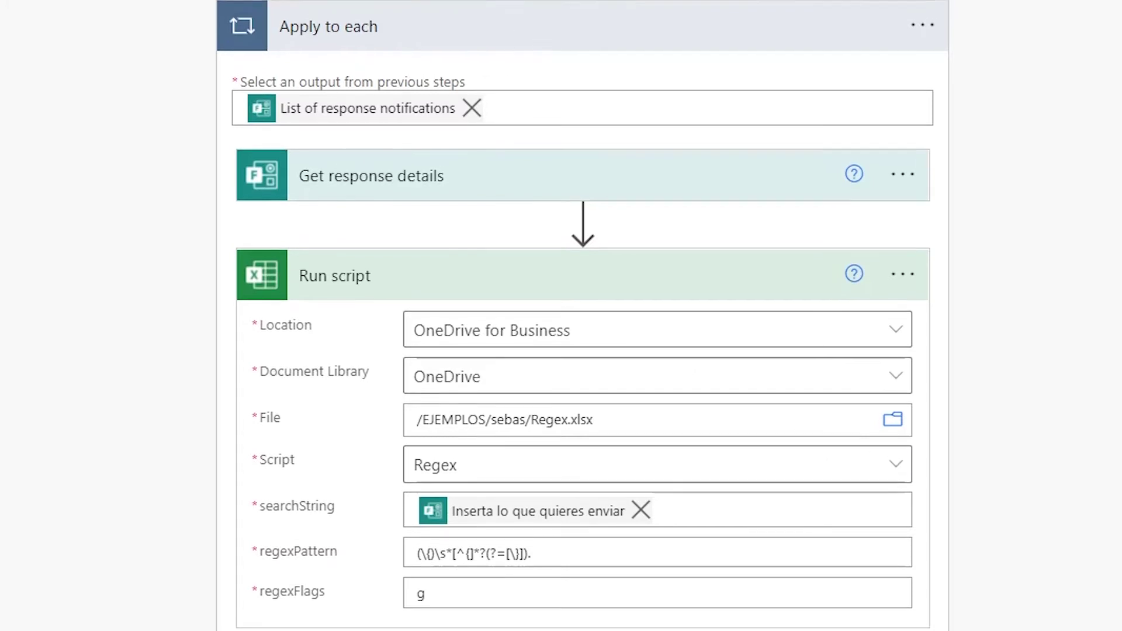
Insert a built-in Initialize variable step above the Apply to each loop
scroll(584, 175, "up", 1)
left_click(582, 30)
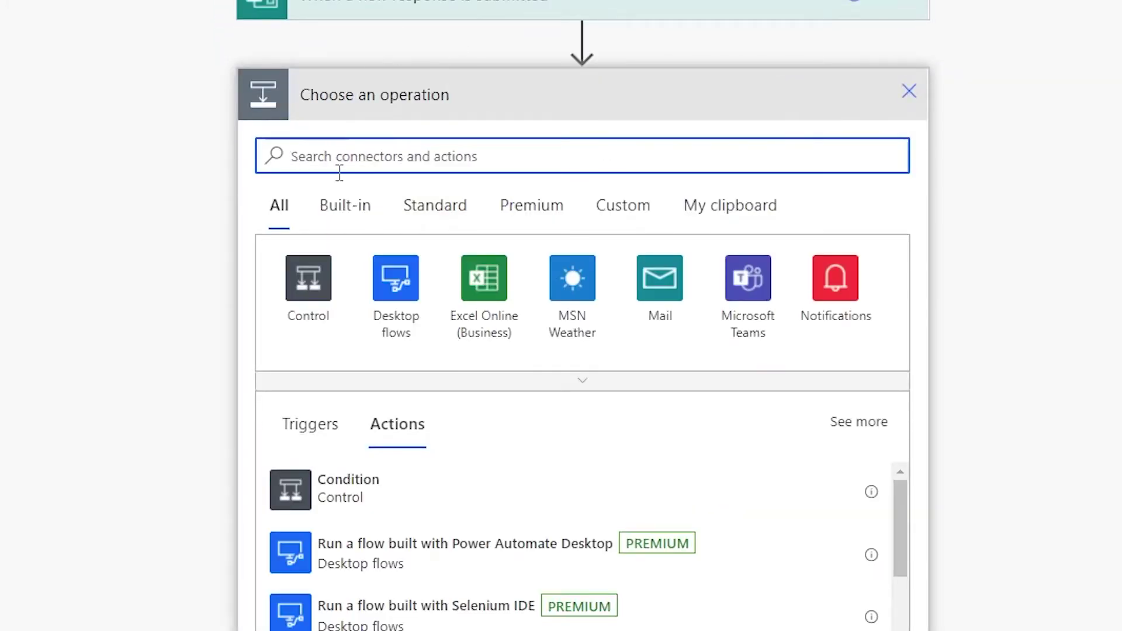
left_click(342, 219)
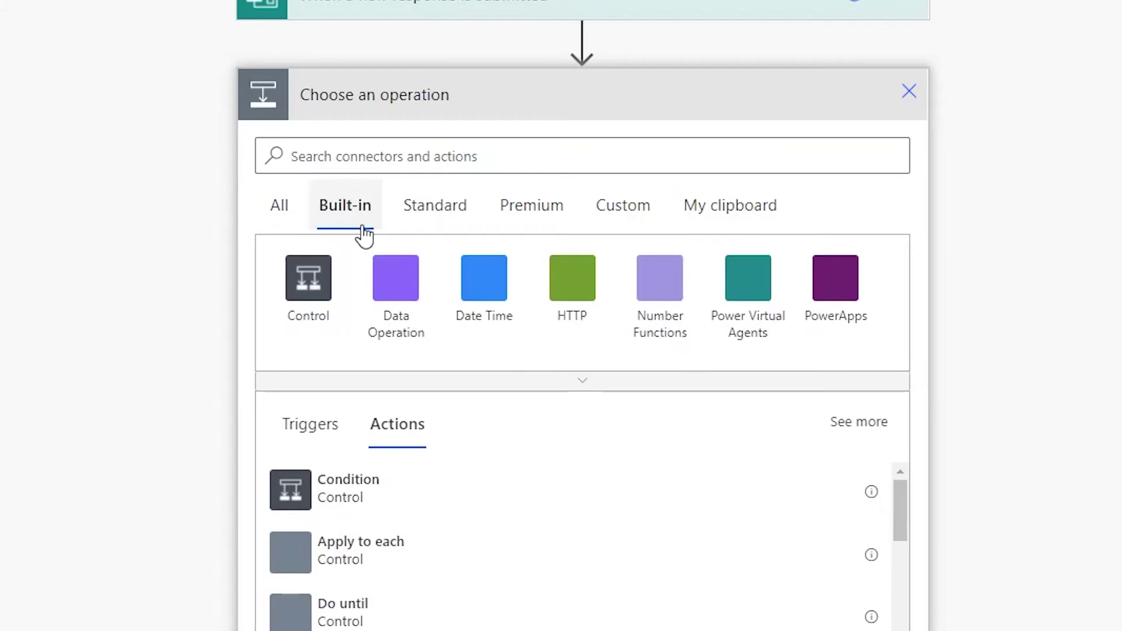
left_click(589, 384)
left_click(580, 400)
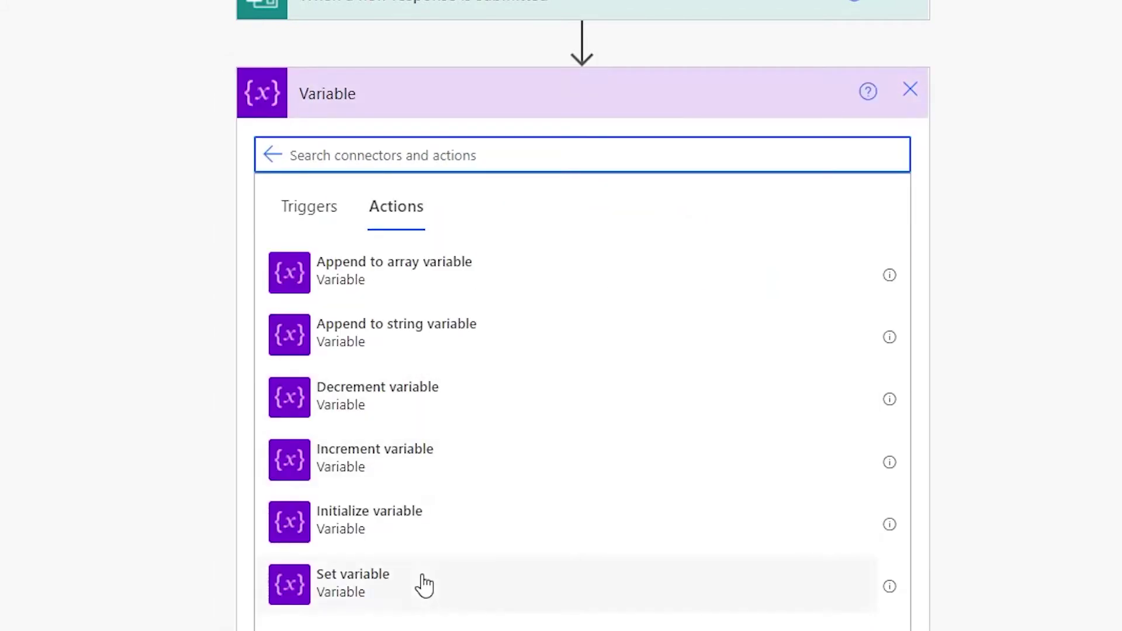
left_click(357, 534)
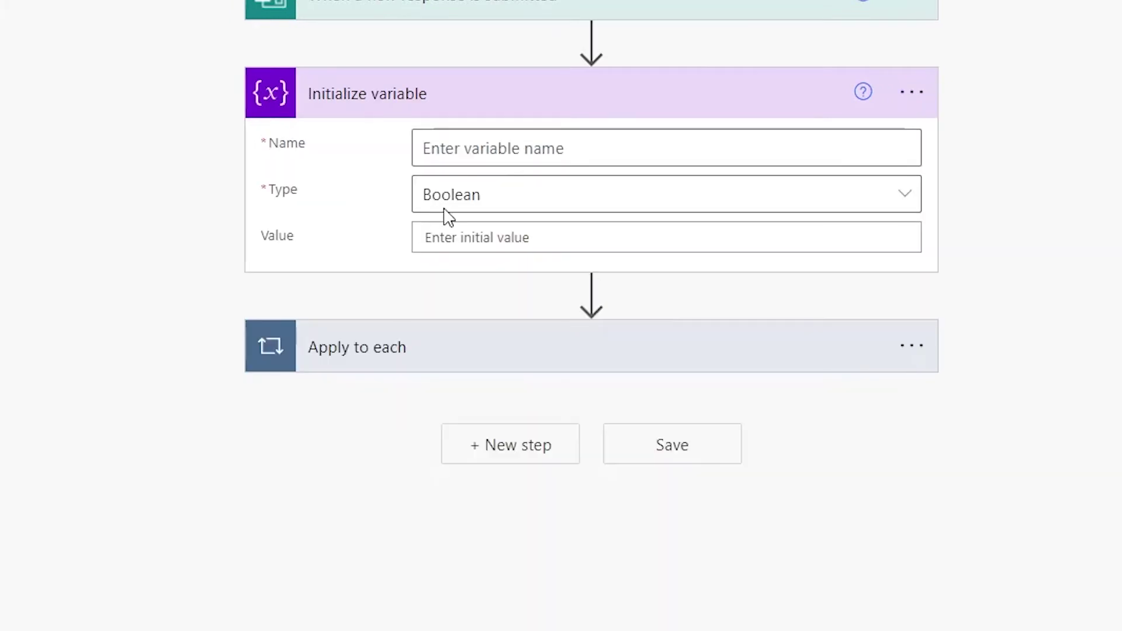
Name the variable archivo, type Object, with initial value {}
left_click(565, 143)
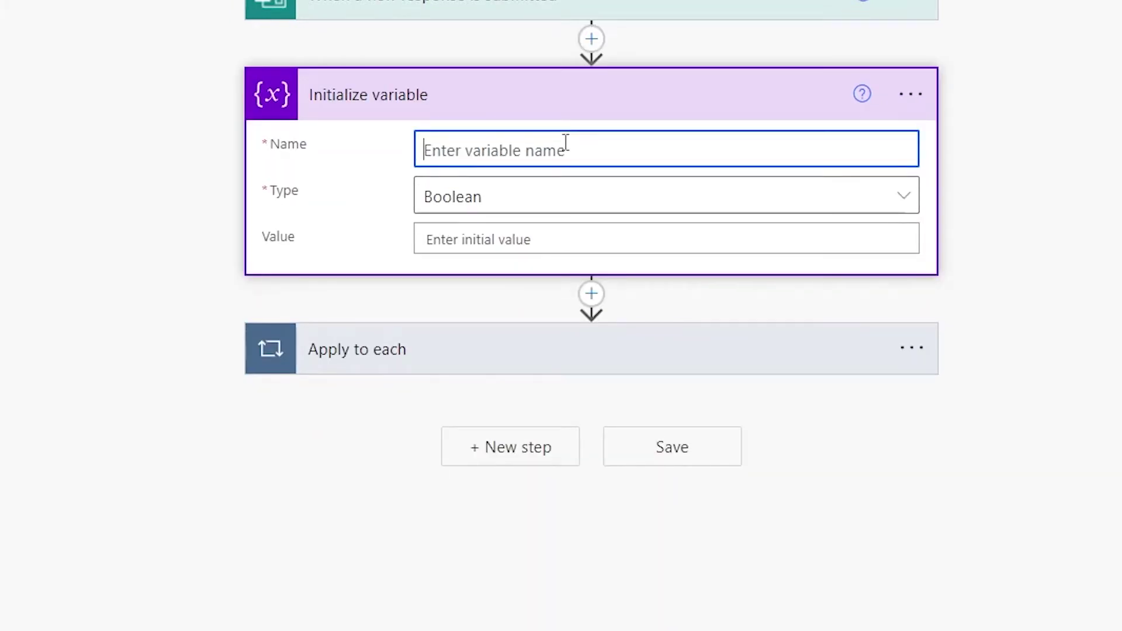
type("archivo")
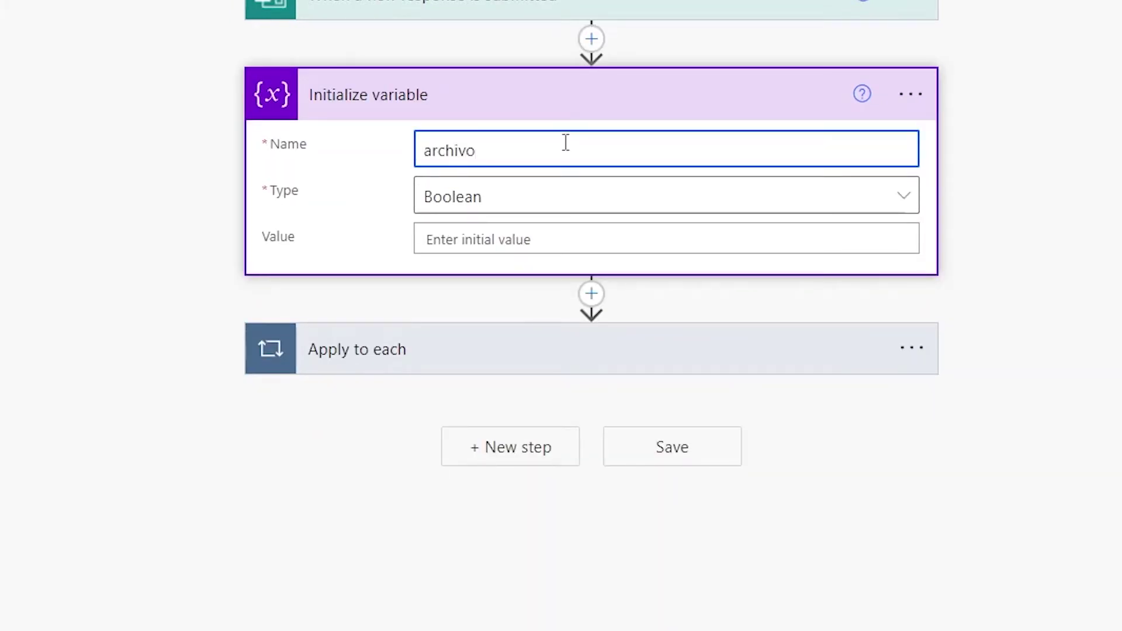
left_click(626, 206)
scroll(486, 613, "down", 1)
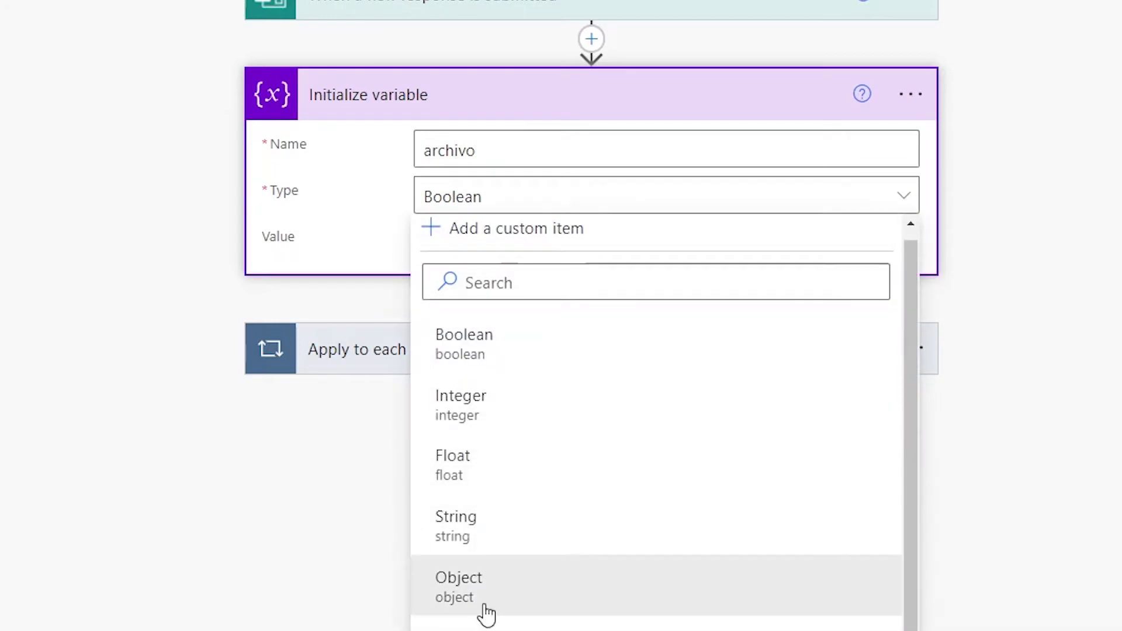
left_click(487, 611)
left_click(511, 238)
type("{")
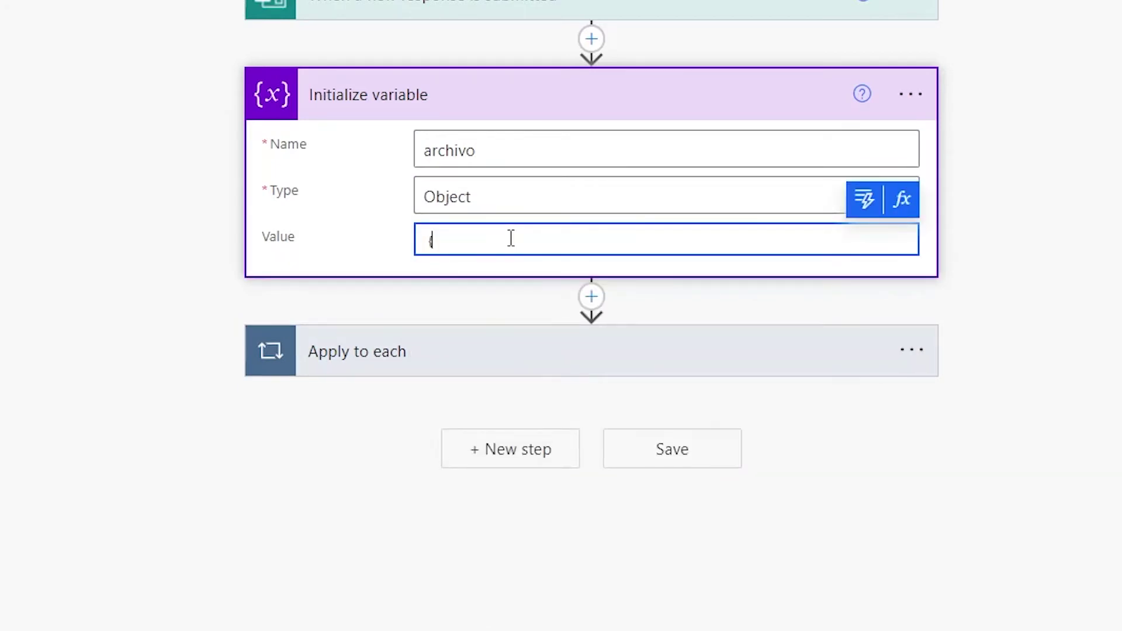
left_click(535, 368)
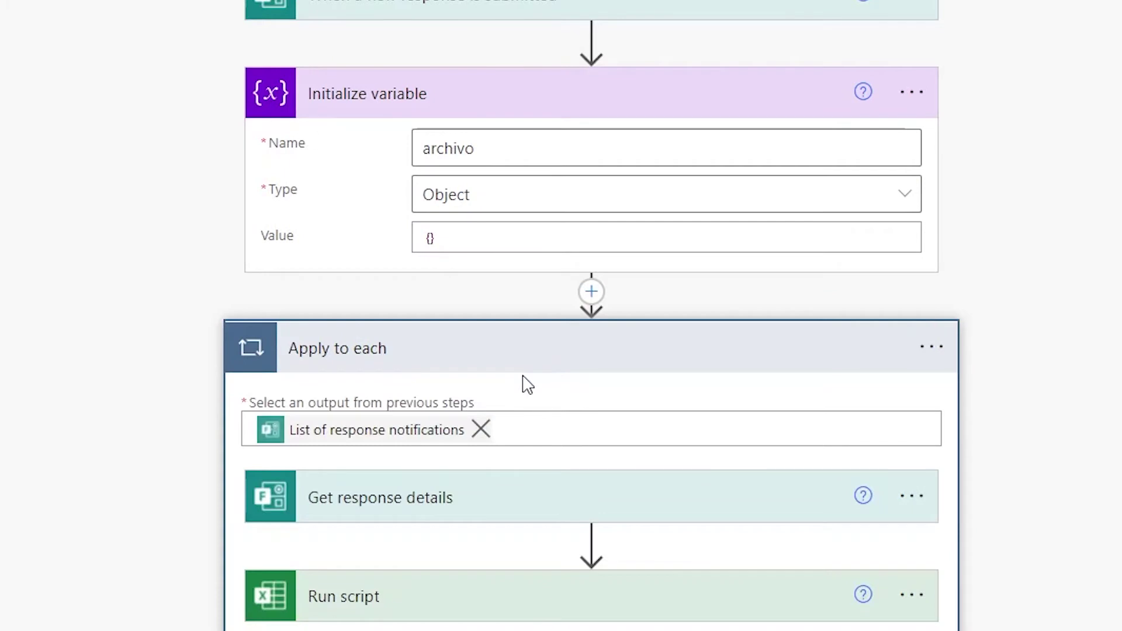
Add a built-in Set variable action after Run script that targets the archivo variable
scroll(556, 526, "down", 1)
left_click(574, 622)
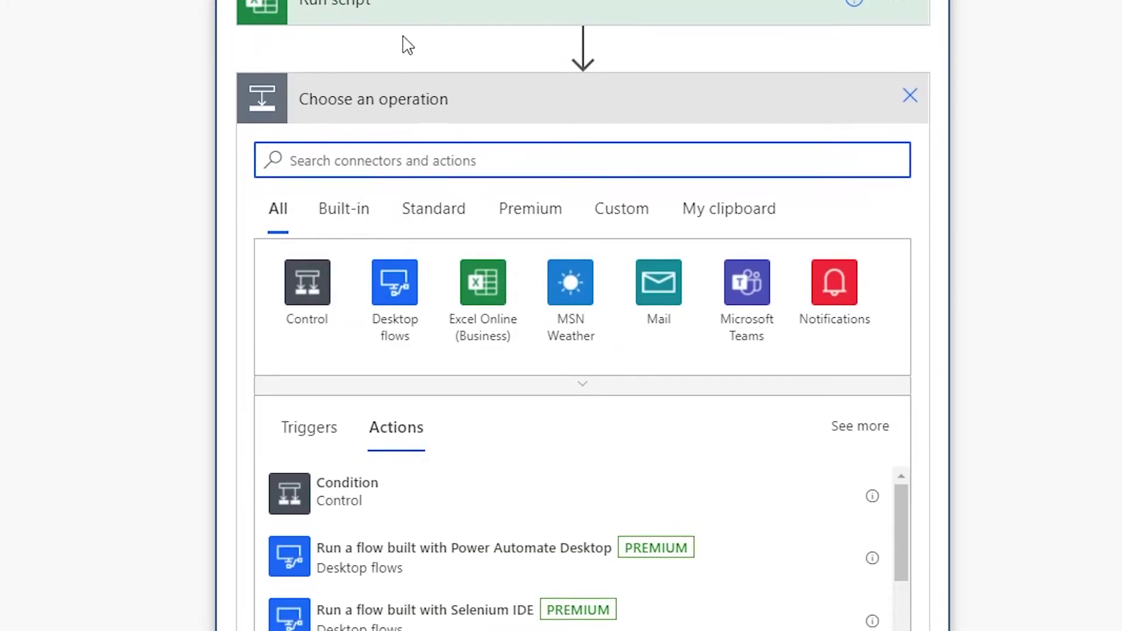
left_click(350, 226)
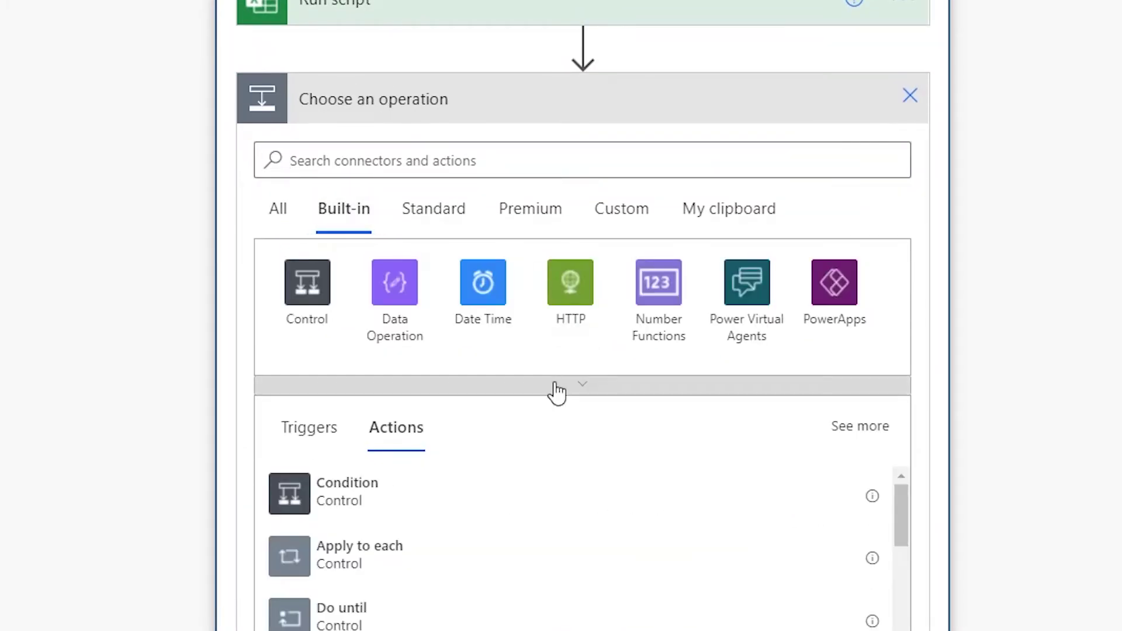
left_click(592, 385)
left_click(594, 390)
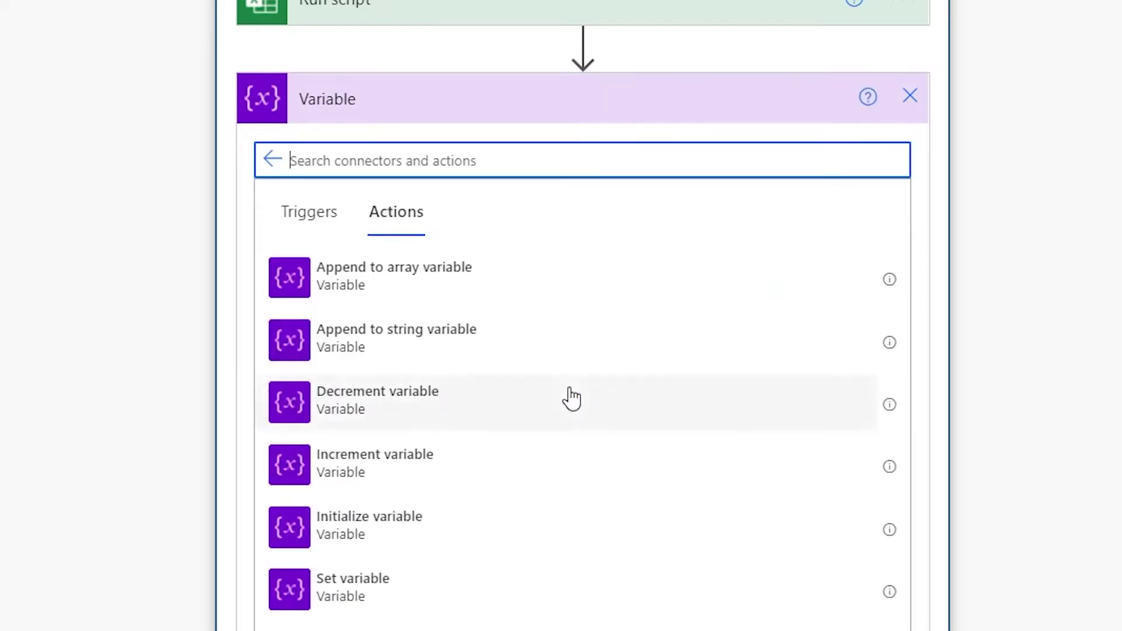
left_click(359, 592)
left_click(534, 446)
left_click(538, 511)
left_click(539, 461)
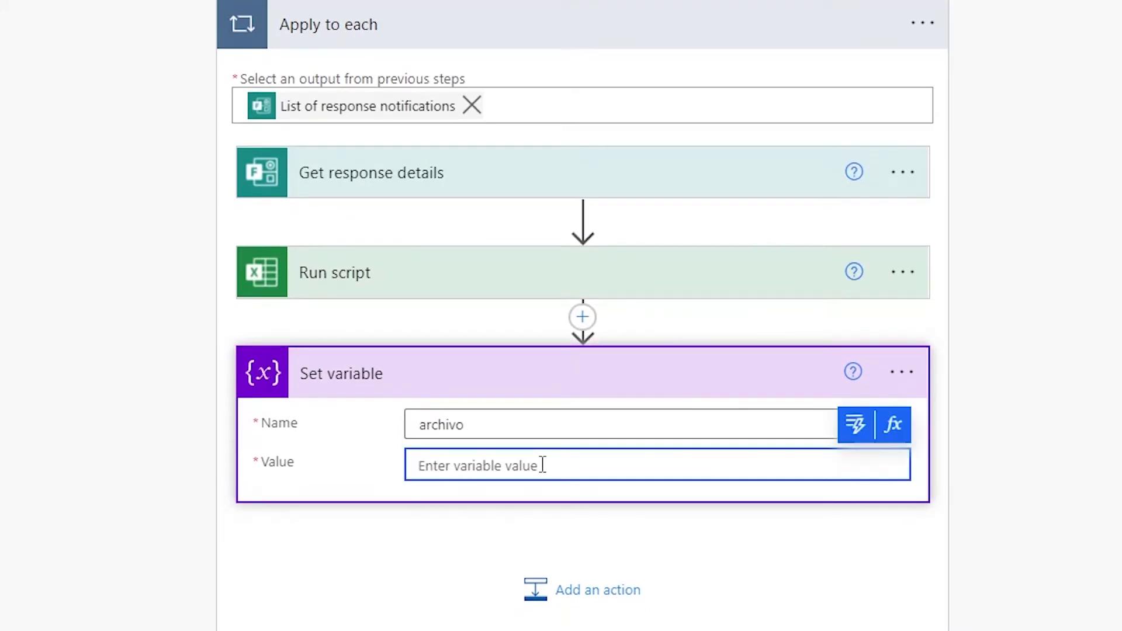
left_click(894, 426)
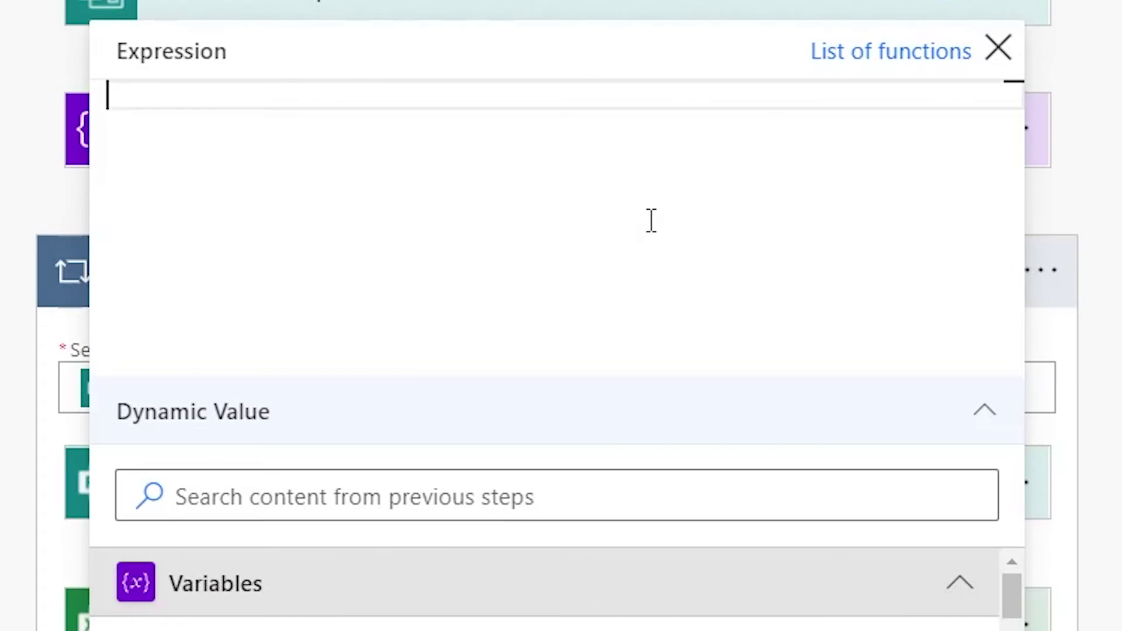
Enter first(body('Run_script')?['result']) as the expression for archivo's value
scroll(695, 579, "down", 3)
scroll(543, 584, "up", 1)
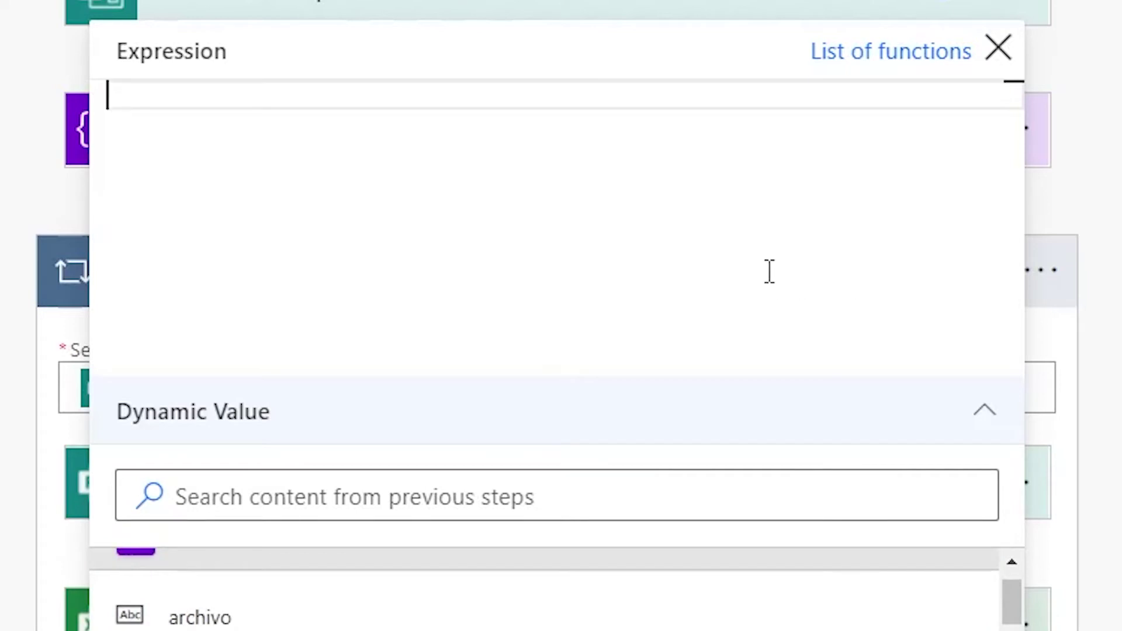
type("fis")
key("BackSpace")
type("rst(")
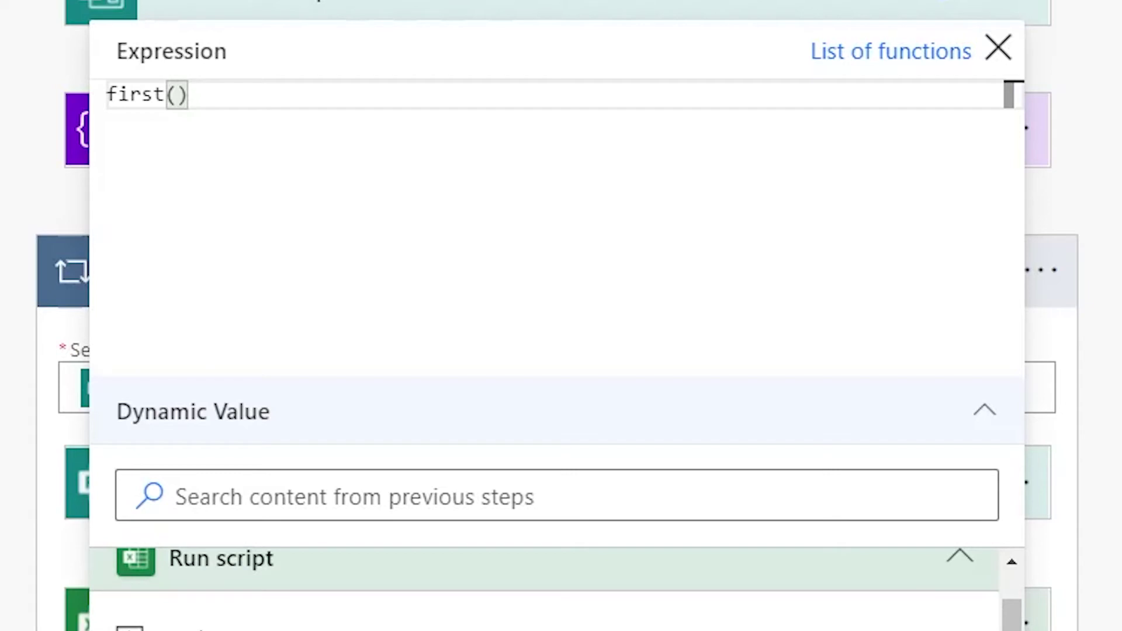
type("body('Run_script')?['result']")
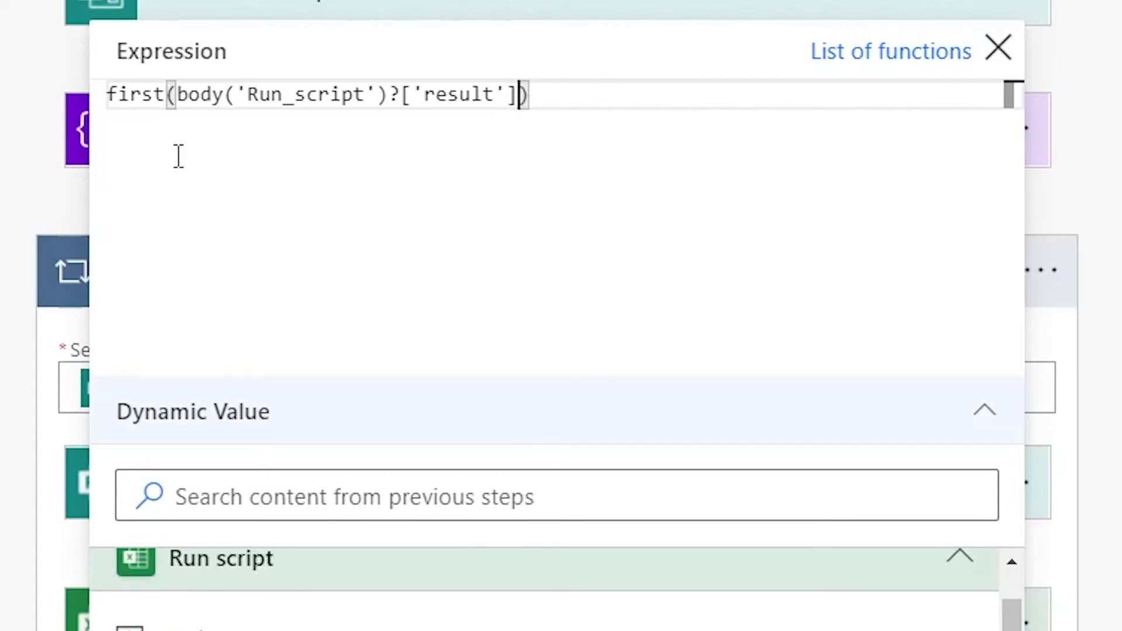
left_click_drag(598, 125, 107, 111)
key("Right")
left_click(142, 99)
key("Home")
Wrap the first result in concat('{"values":[', ..., ']}')
type("concat(")
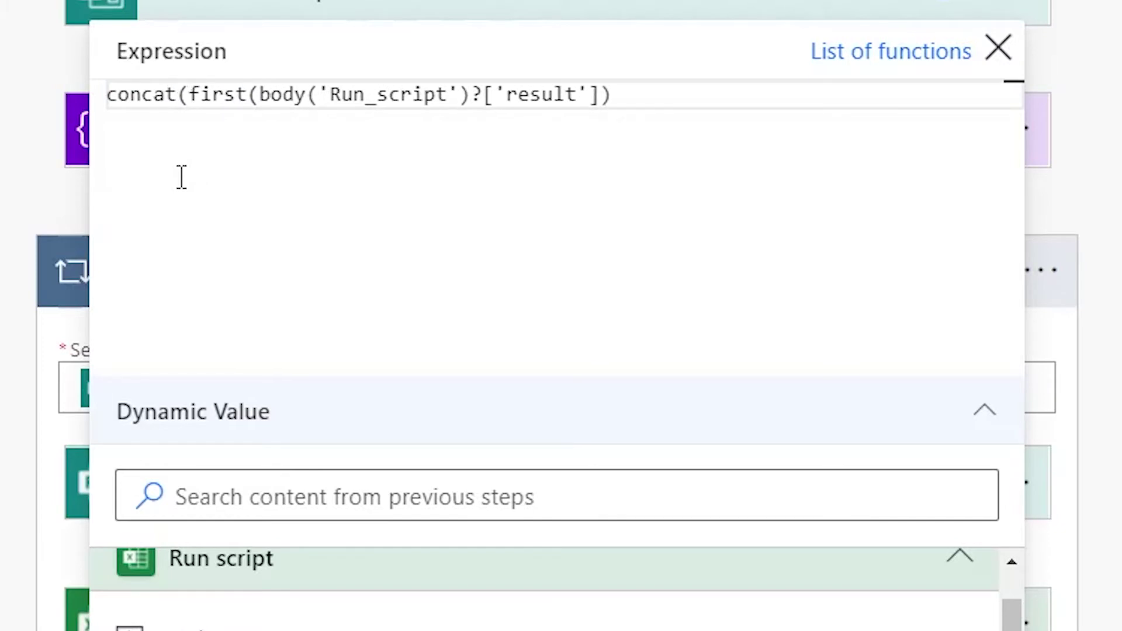
type("''")
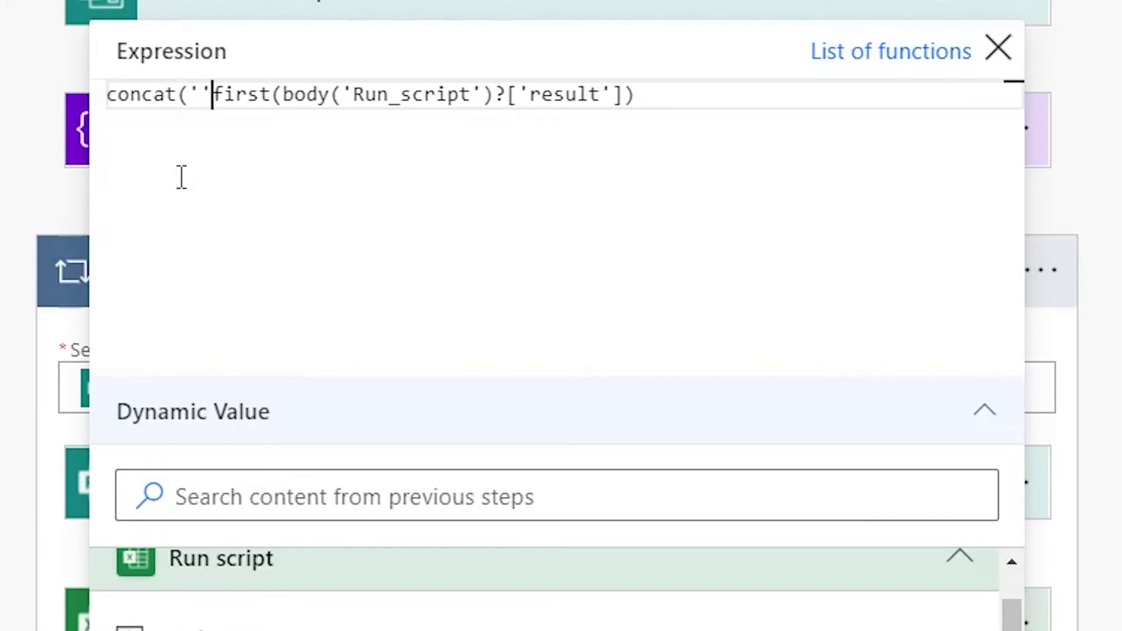
type(",")
key("Right")
key("Right")
key("Right")
key("Right")
key("Right")
key("Right")
key("Right")
key("Right")
key("Right")
key("Right")
key("Right")
key("Right")
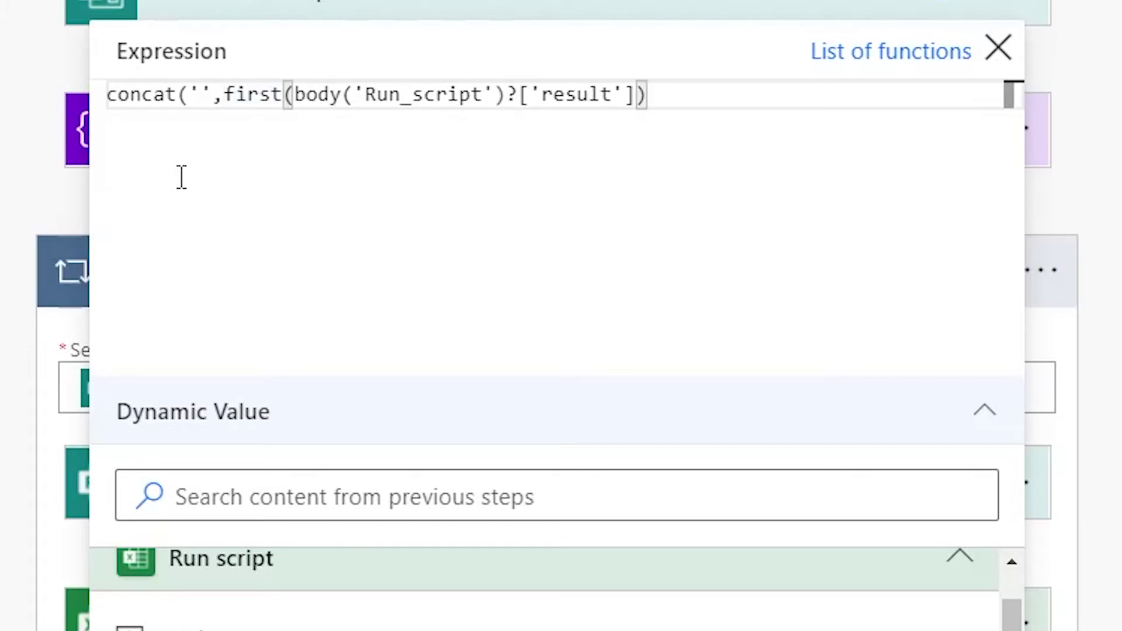
type(",''")
key("Left")
key("Left")
key("Left")
key("Left")
key("Left")
key("Left")
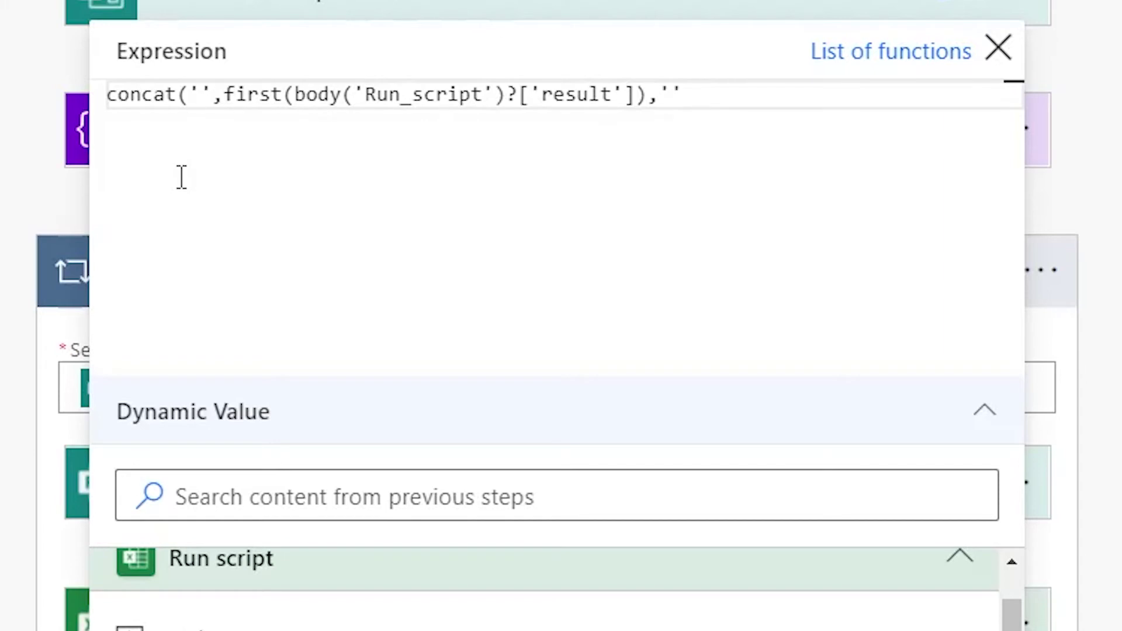
type("{")
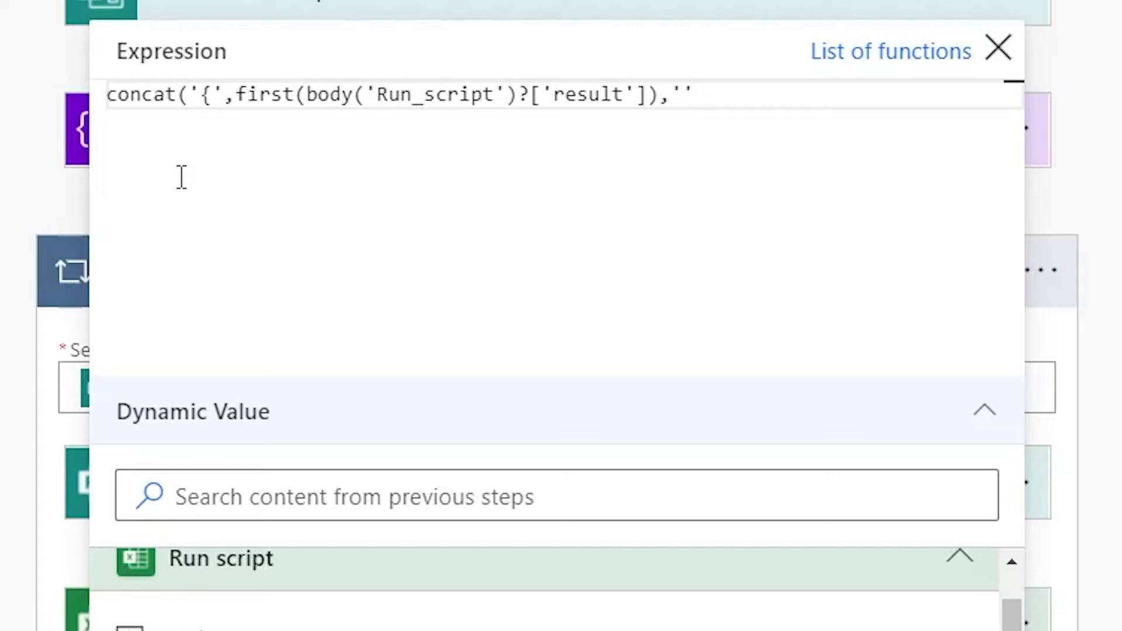
type("\"values")
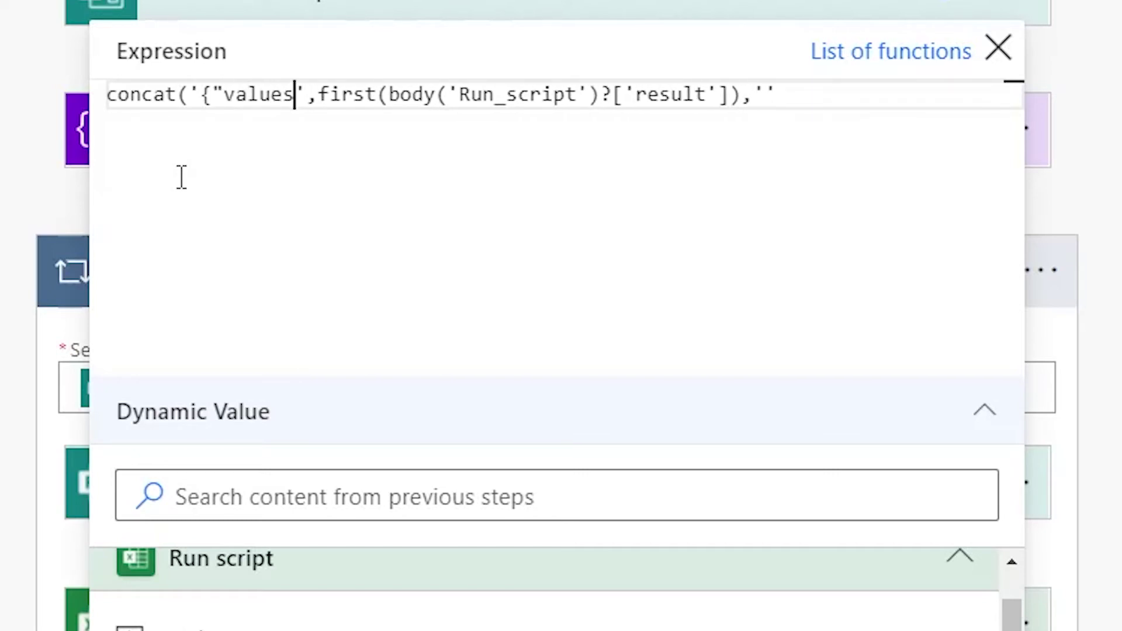
type("\"")
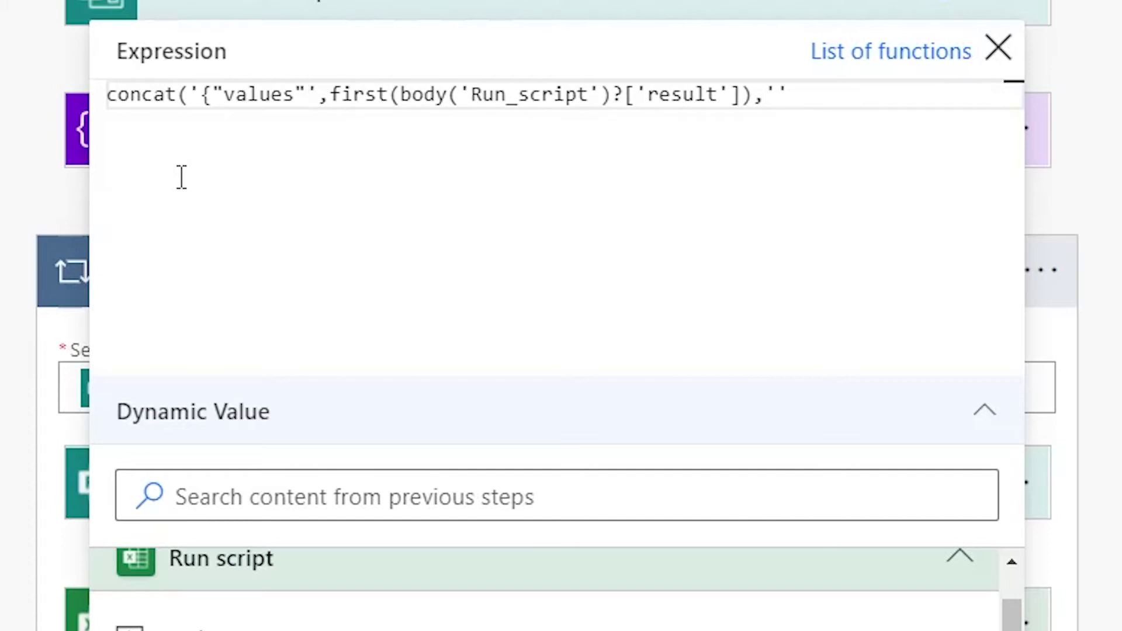
type(":")
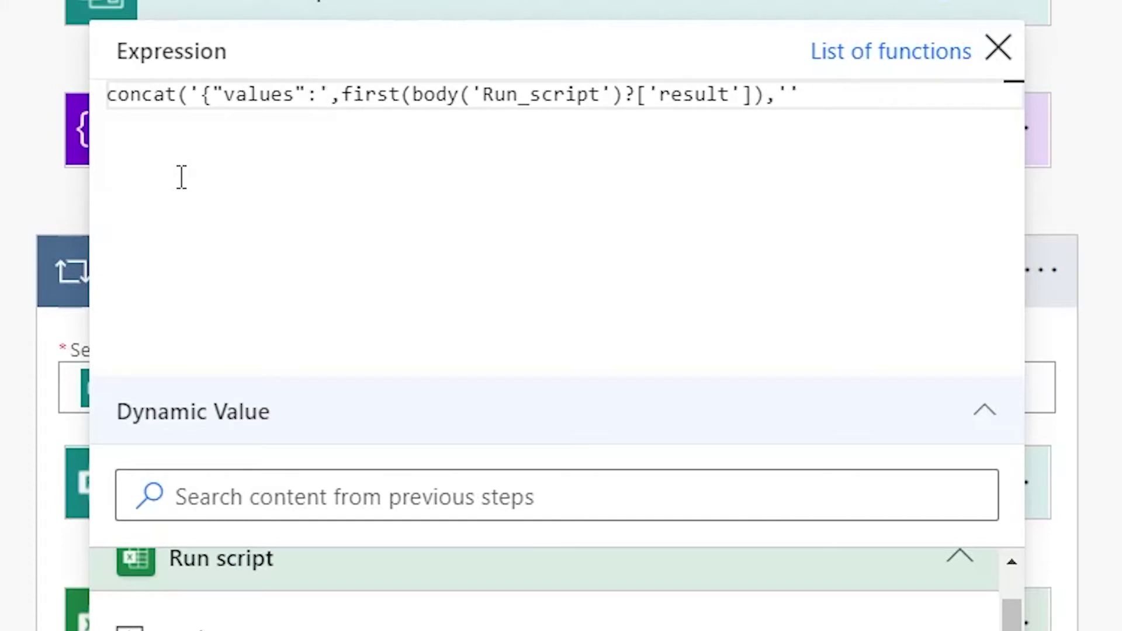
type("[")
key("Right")
key("Right")
key("shift+Right")
key("shift+Right")
key("shift+Right")
key("shift+Right")
key("shift+Right")
key("shift+Right")
key("shift+Right")
key("shift+Right")
key("shift+Right")
key("shift+Right")
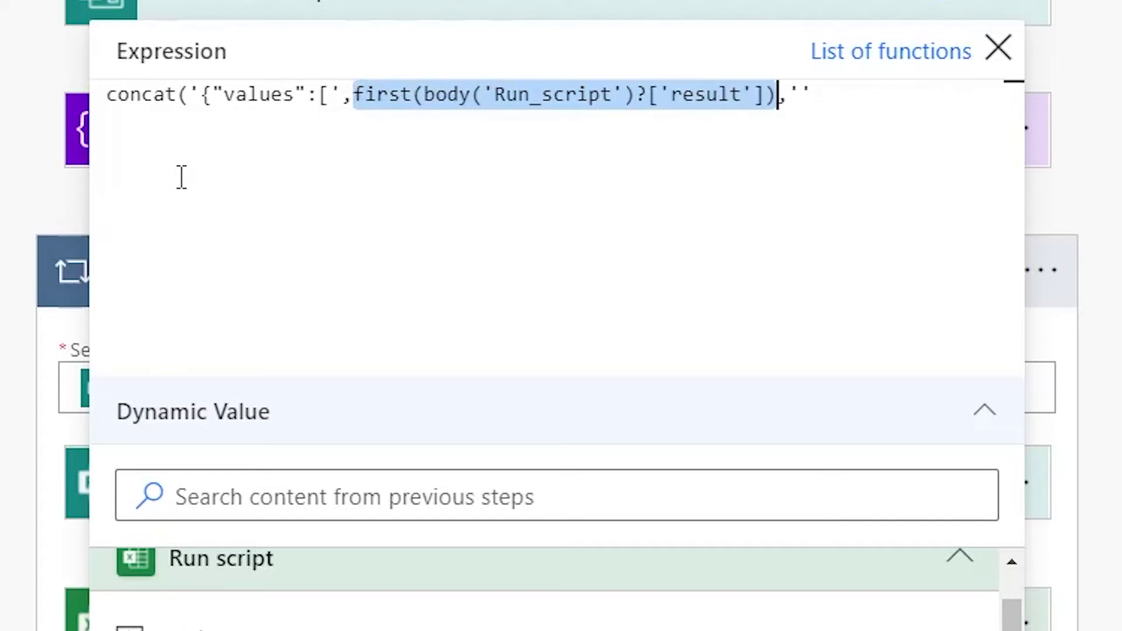
key("Left")
key("Left")
key("Left")
key("Left")
key("Left")
key("Left")
key("Right")
key("Right")
key("Right")
key("Right")
key("Right")
key("Right")
key("Right")
key("Right")
key("Right")
key("Right")
key("Right")
key("Right")
key("Right")
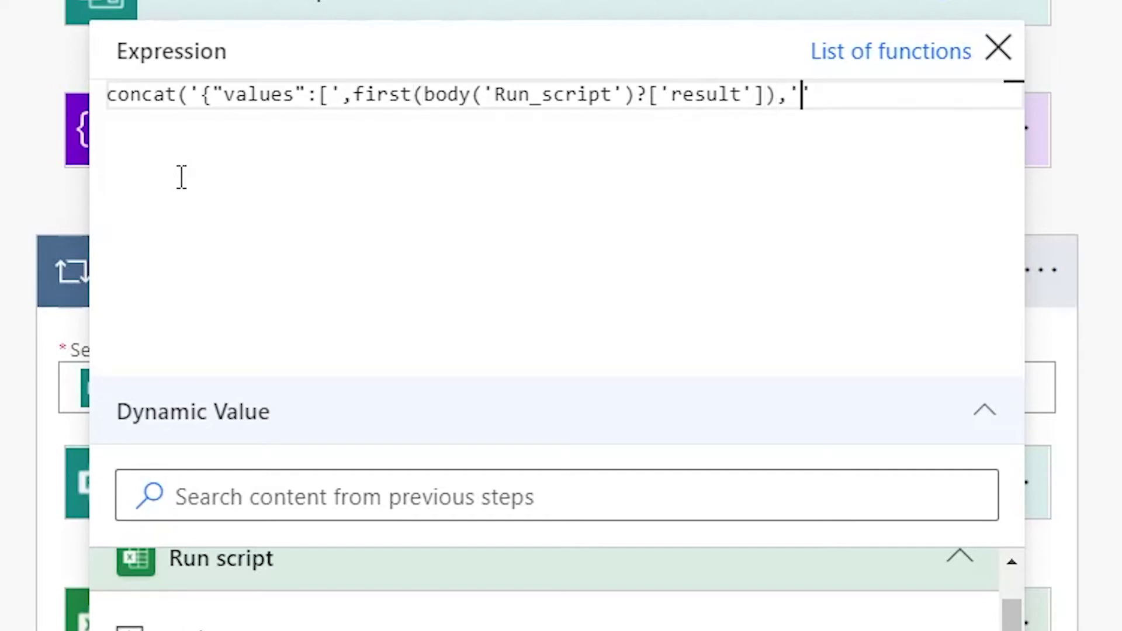
type("]}")
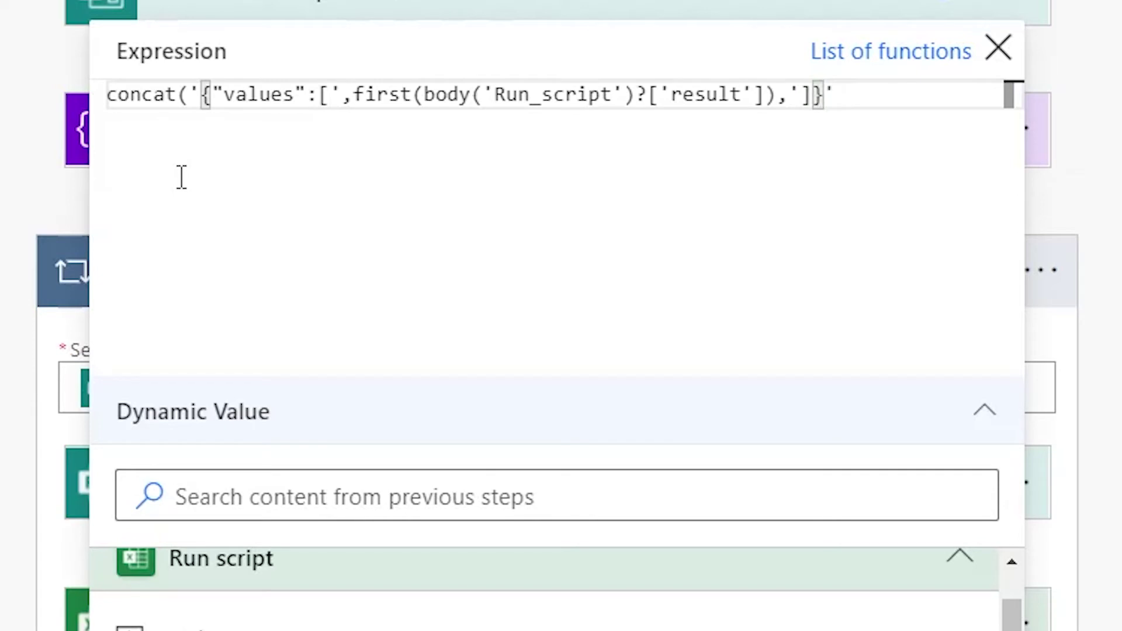
key("Right")
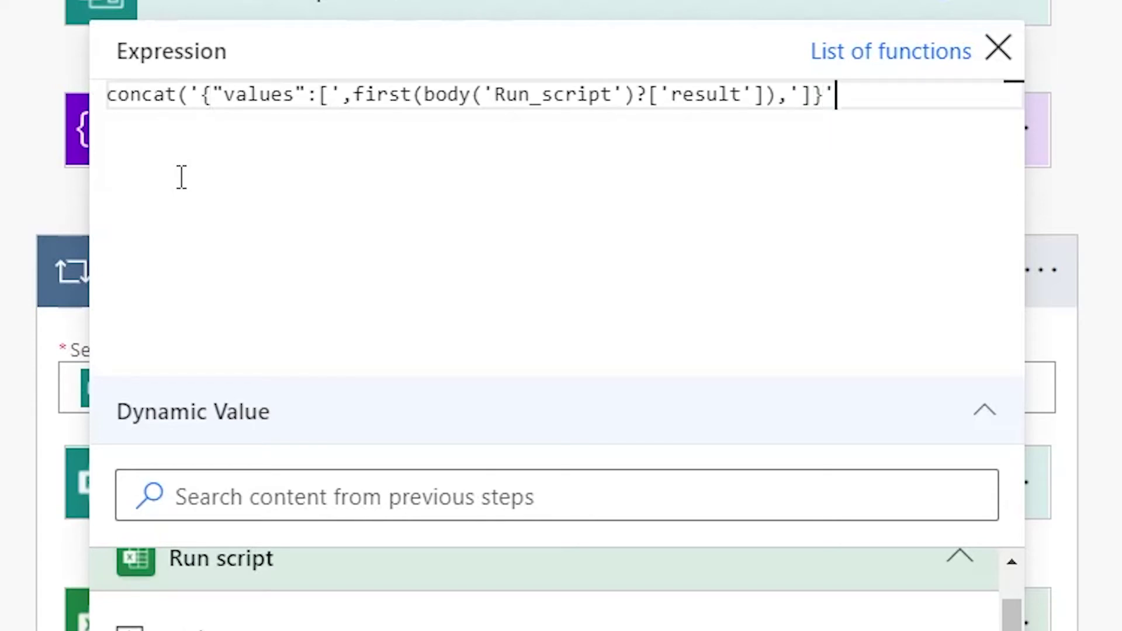
type(")")
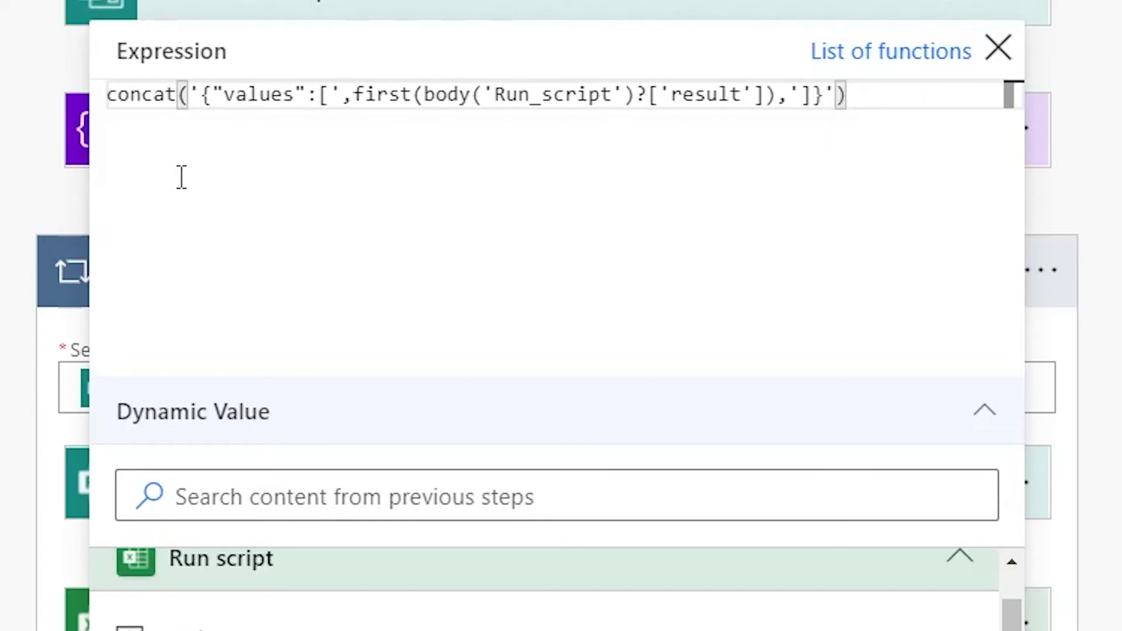
Wrap the concat in json(...) and apply it as archivo's value
key("Left")
key("Left")
key("Left")
key("Home")
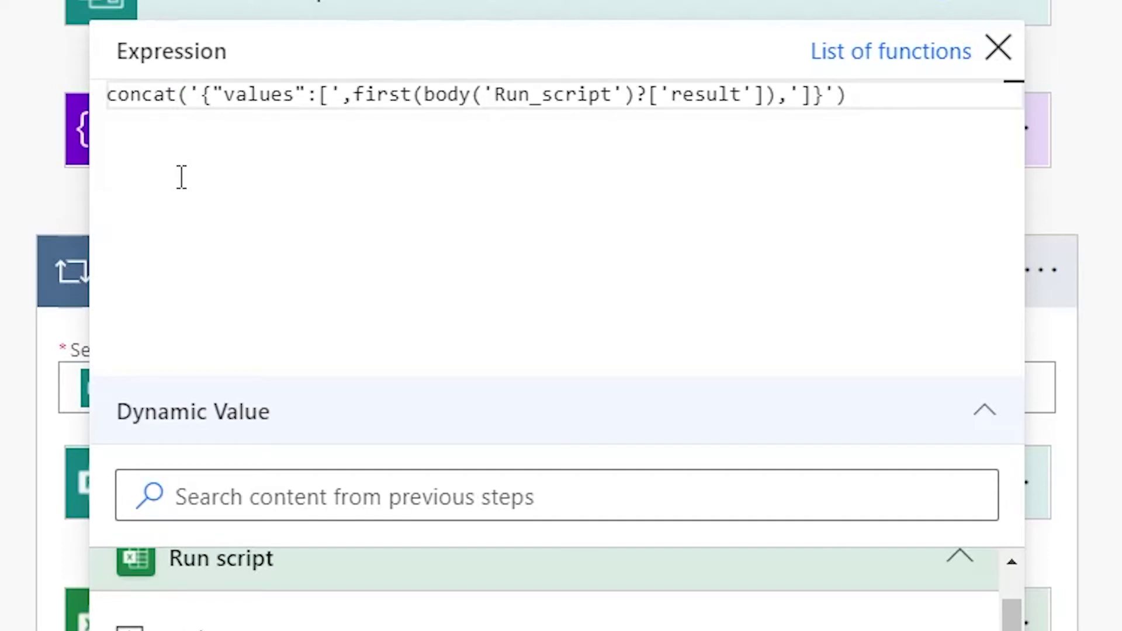
type("json(")
key("End")
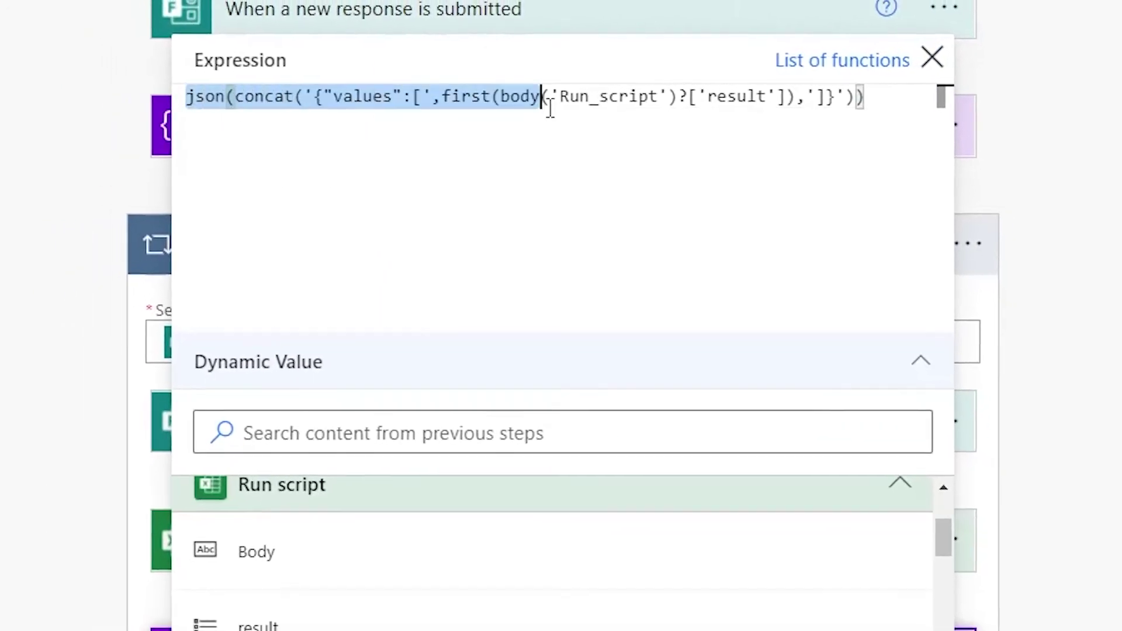
left_click_drag(183, 111, 761, 126)
left_click(759, 123)
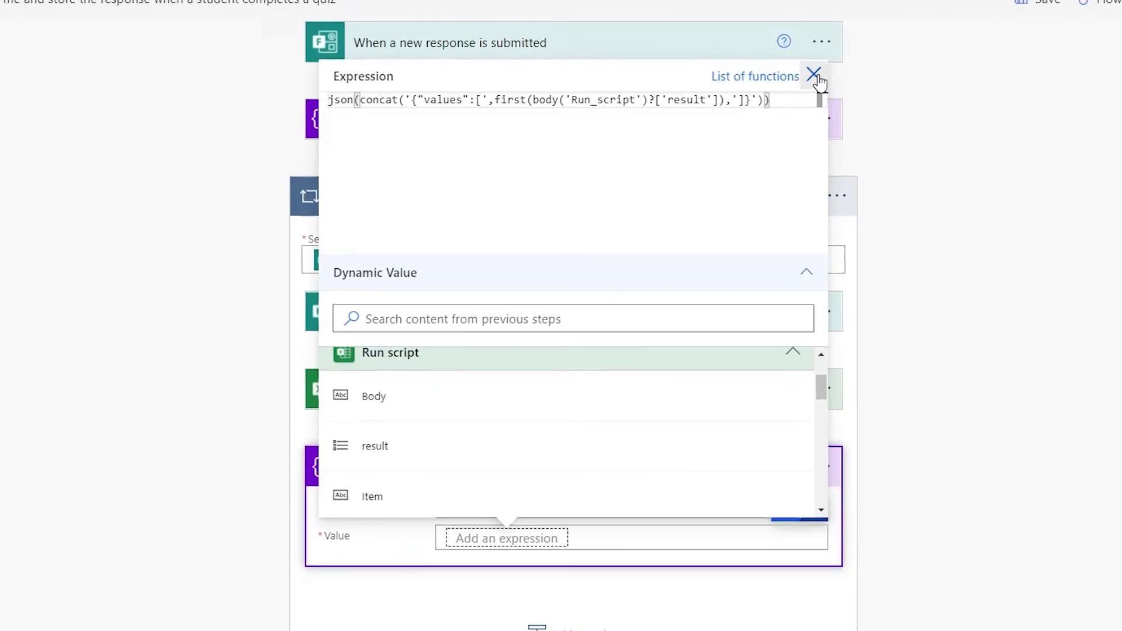
left_click(830, 72)
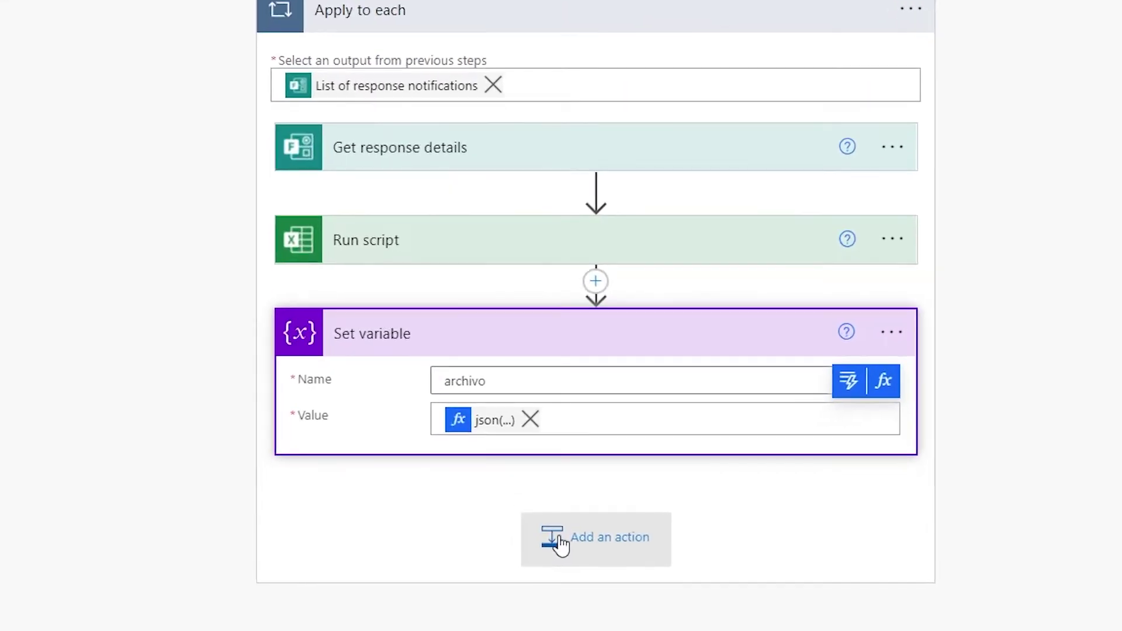
Insert a built-in Control Apply to each 2 loop after Set variable, preparing an input expression
left_click(537, 625)
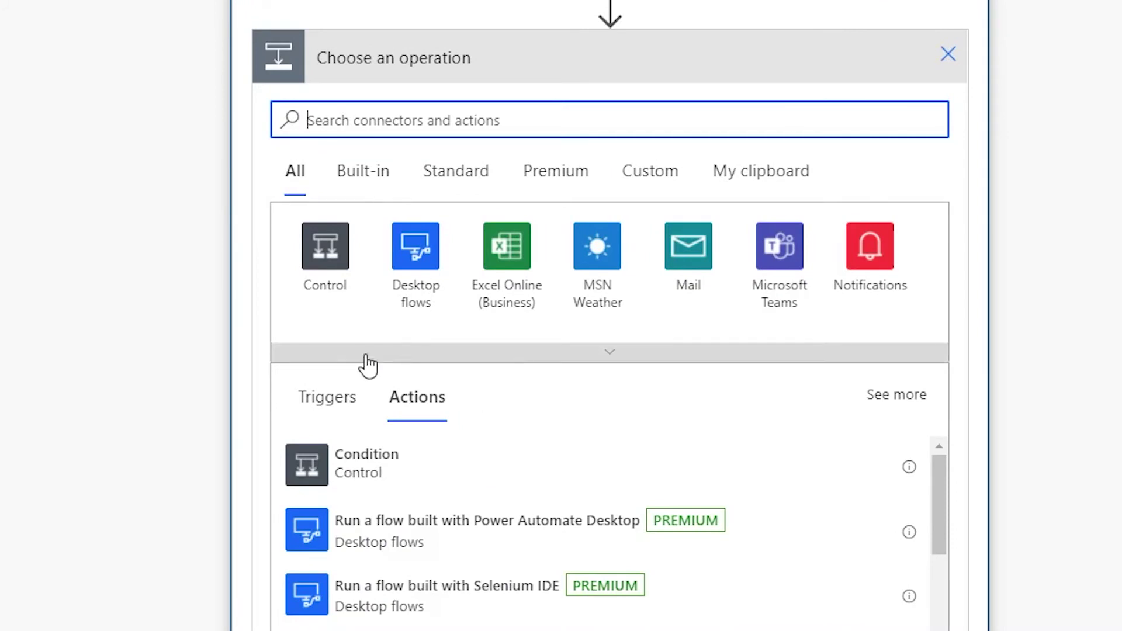
left_click(346, 186)
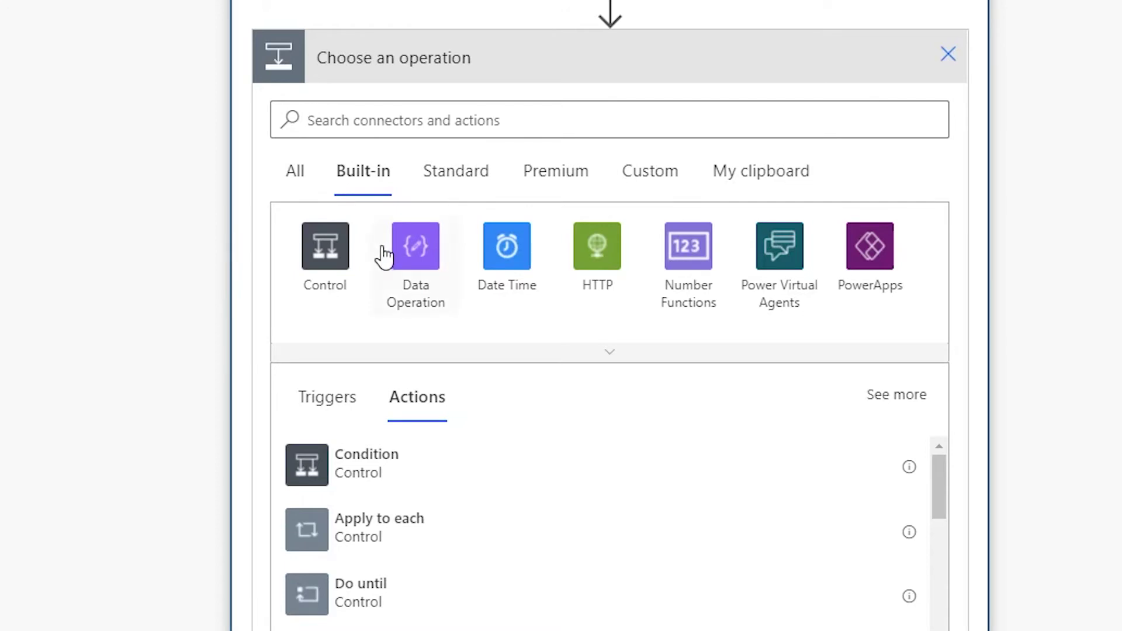
left_click(307, 254)
left_click(467, 323)
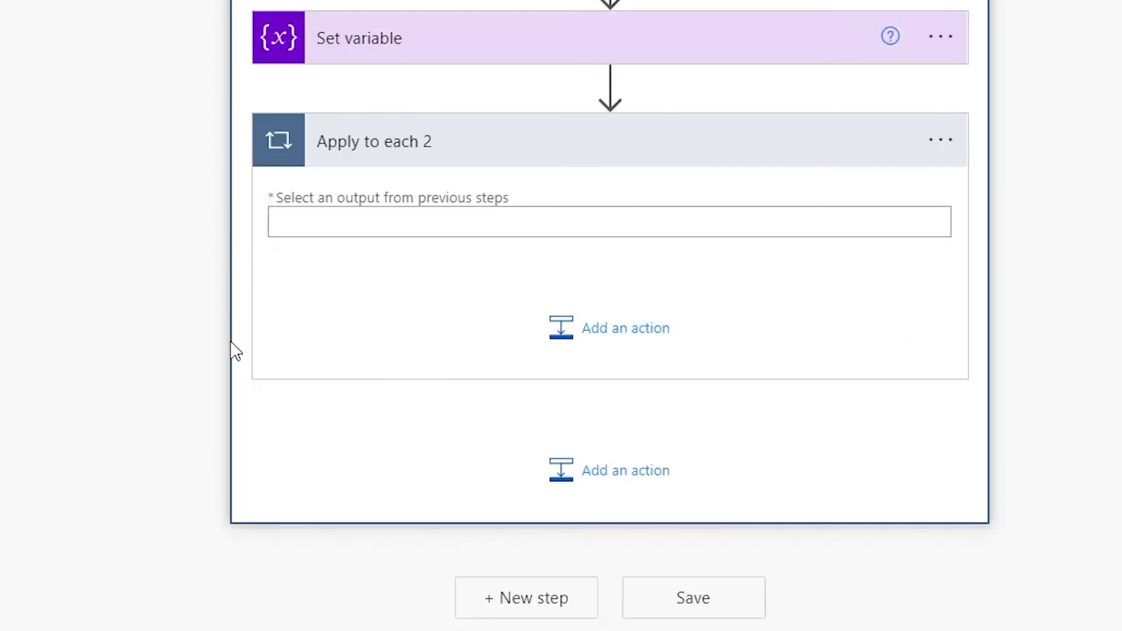
left_click(474, 233)
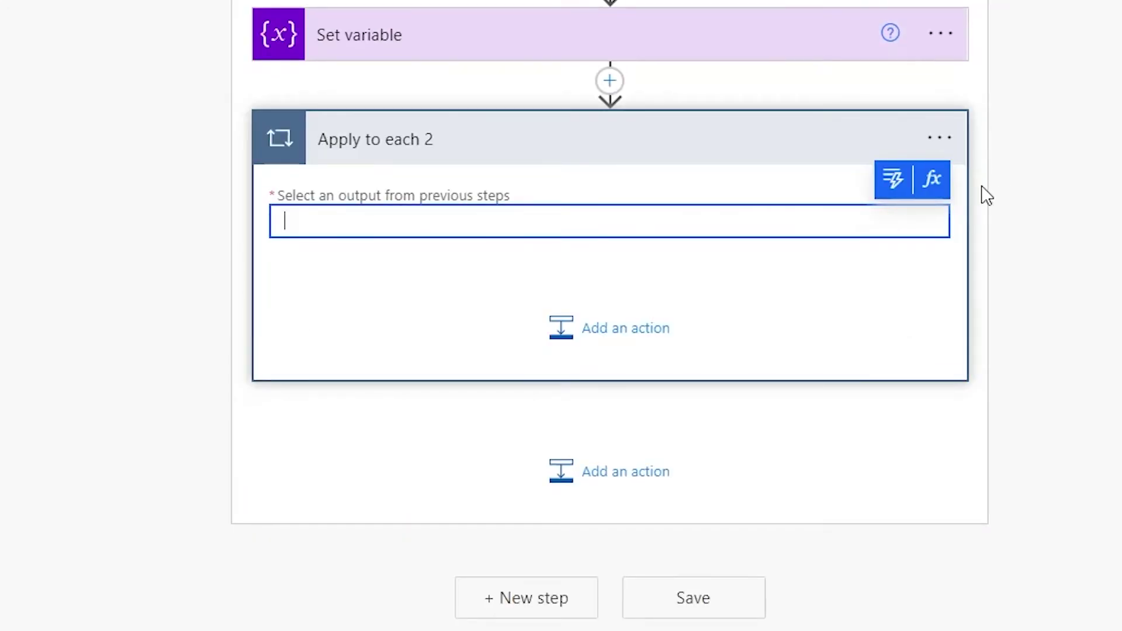
left_click(894, 184)
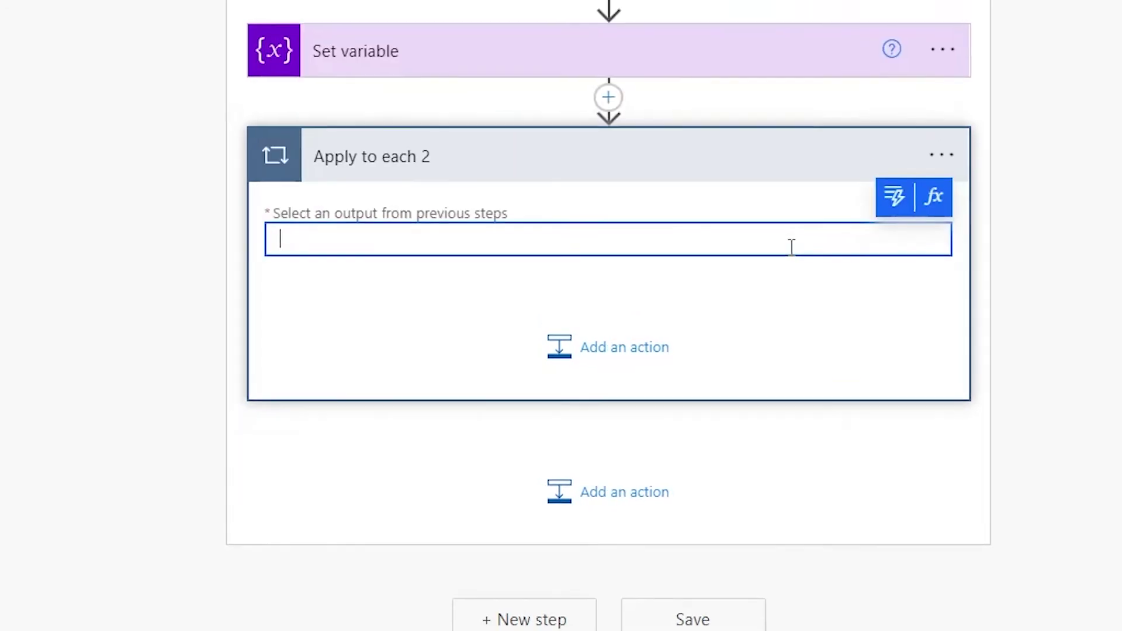
left_click(930, 183)
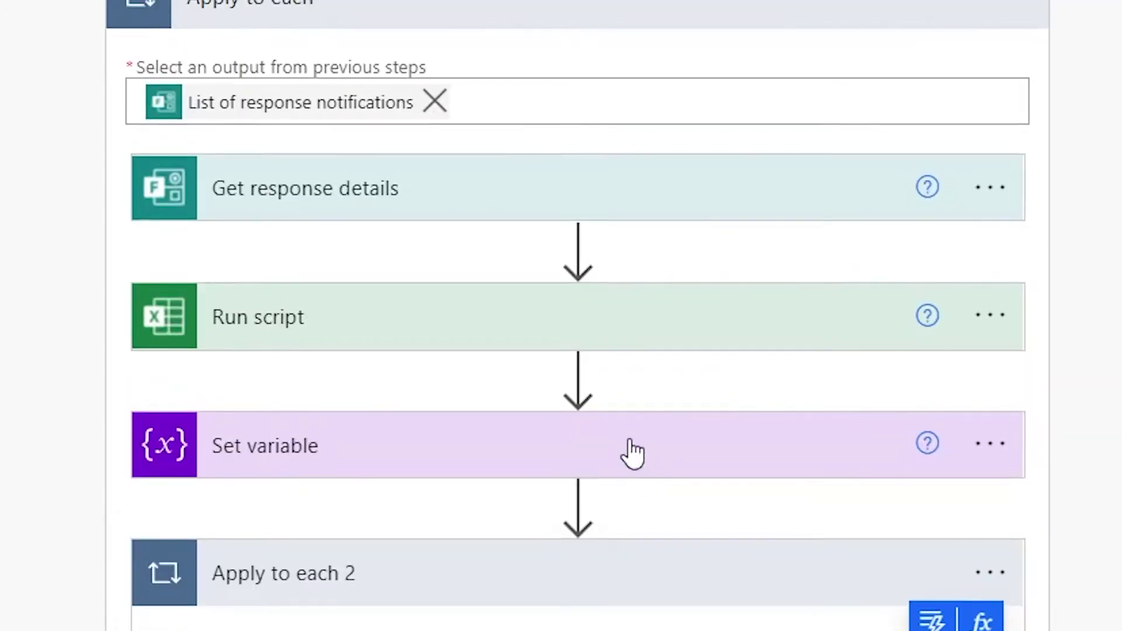
Set Apply to each 2's input expression to variables('archivo').values, fixing the 'values' typo
left_click(631, 453)
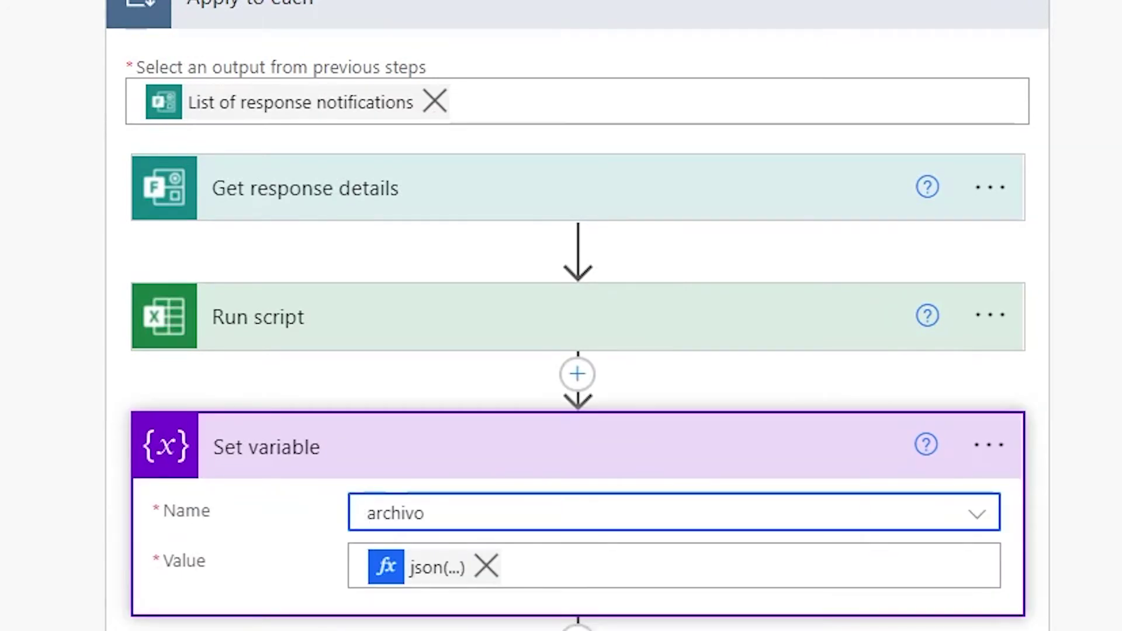
left_click(435, 566)
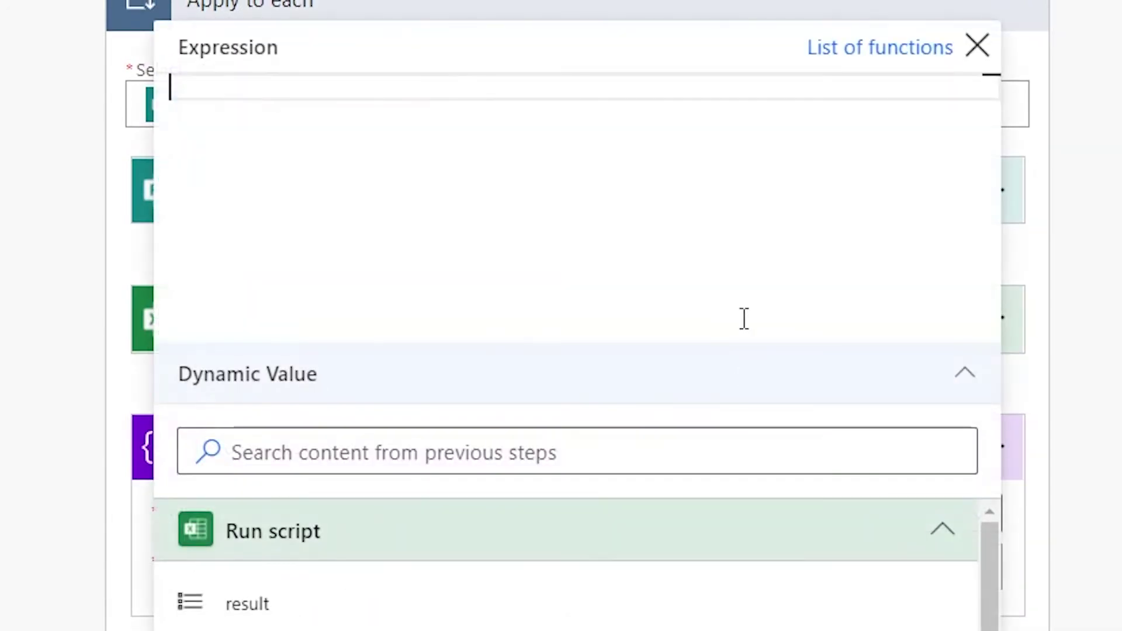
type("variables(")
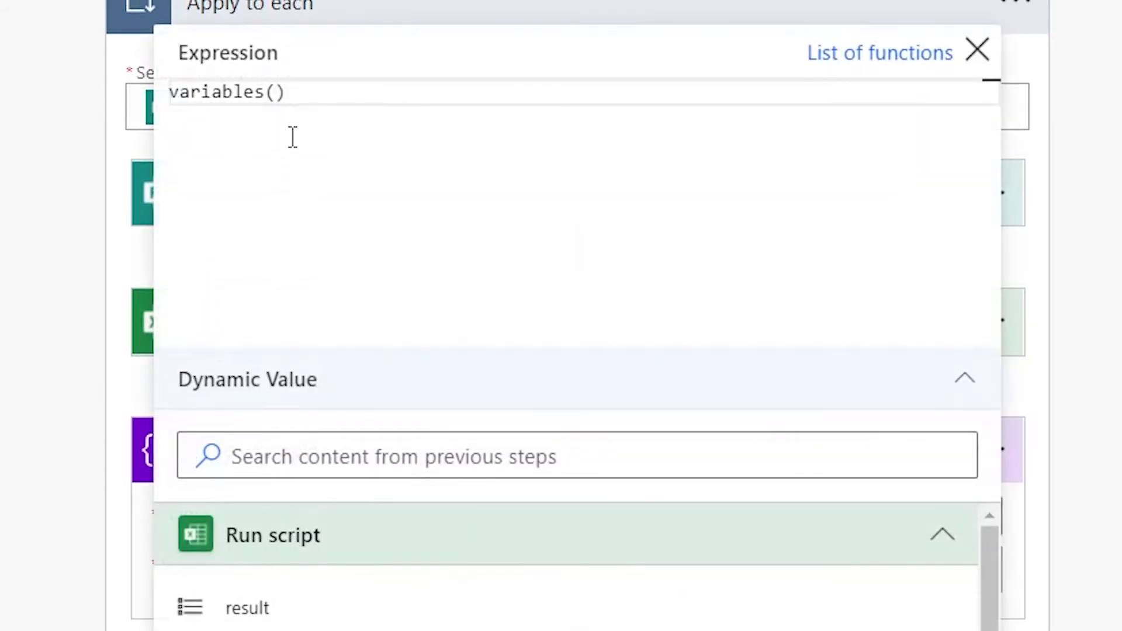
left_click(287, 116)
type("'archivo'")
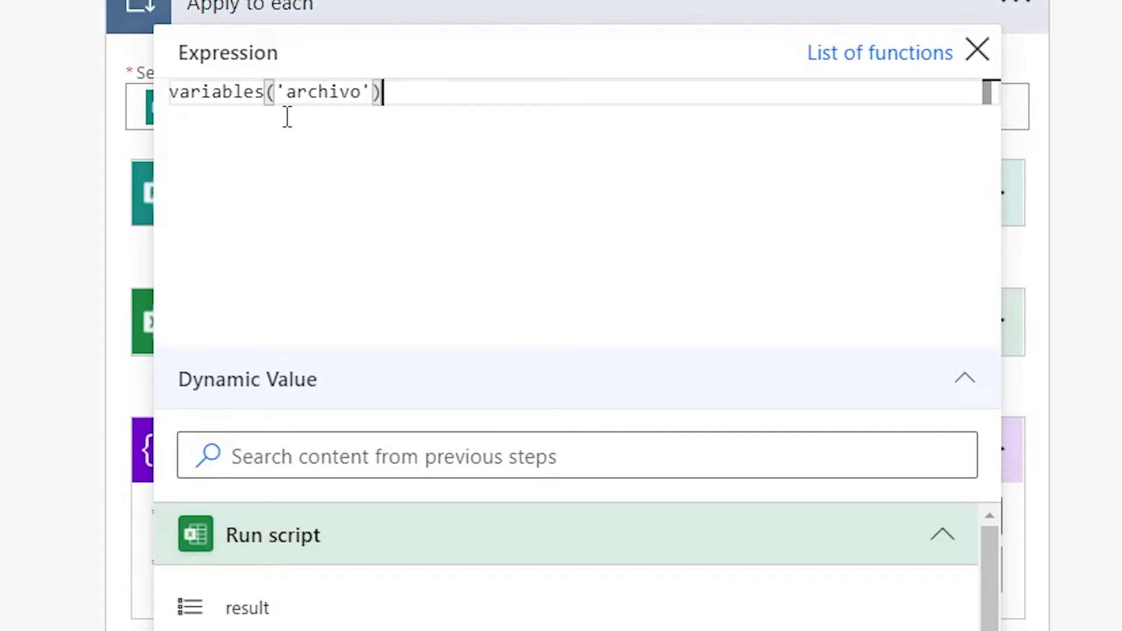
type(").vb")
type("lues")
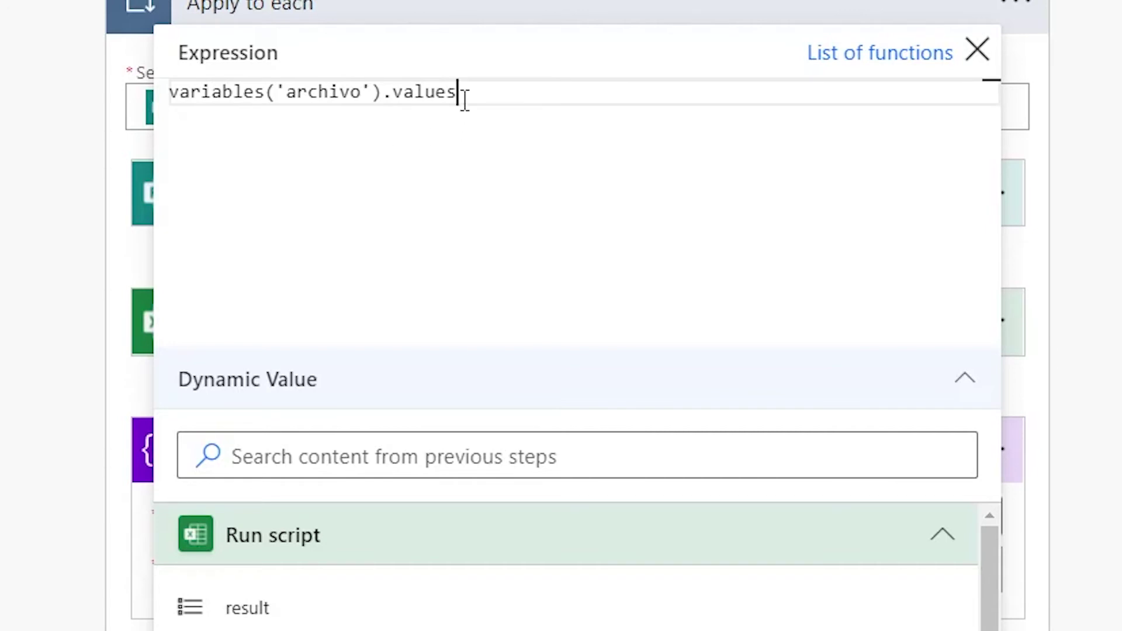
left_click_drag(462, 93, 393, 91)
left_click(386, 92)
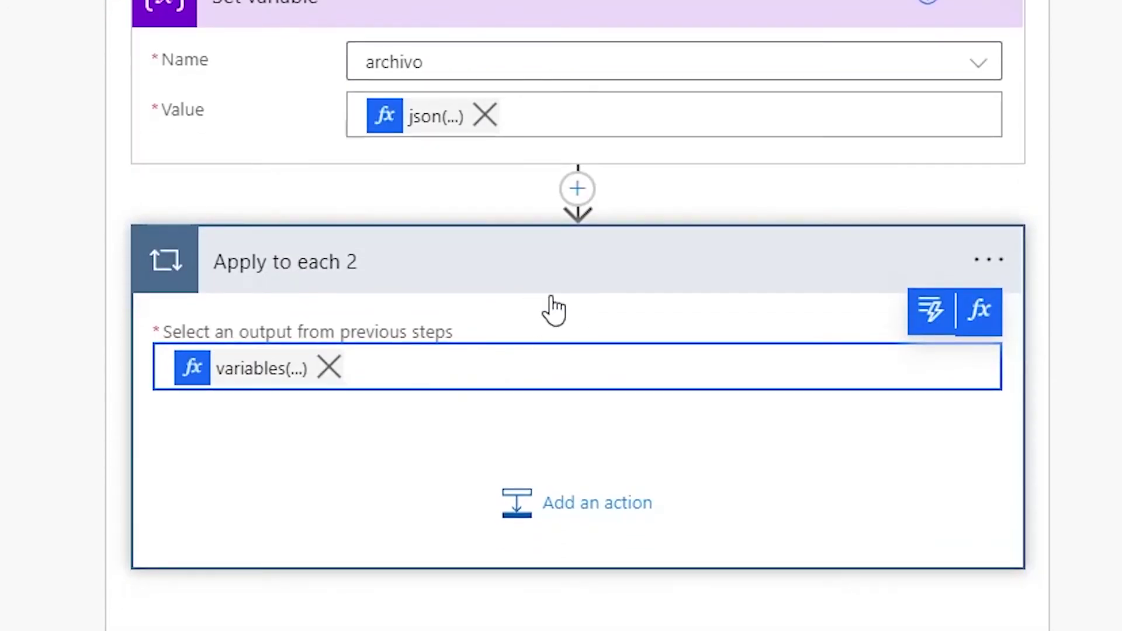
Review the archivo json expression's values array and confirm it
left_click(421, 120)
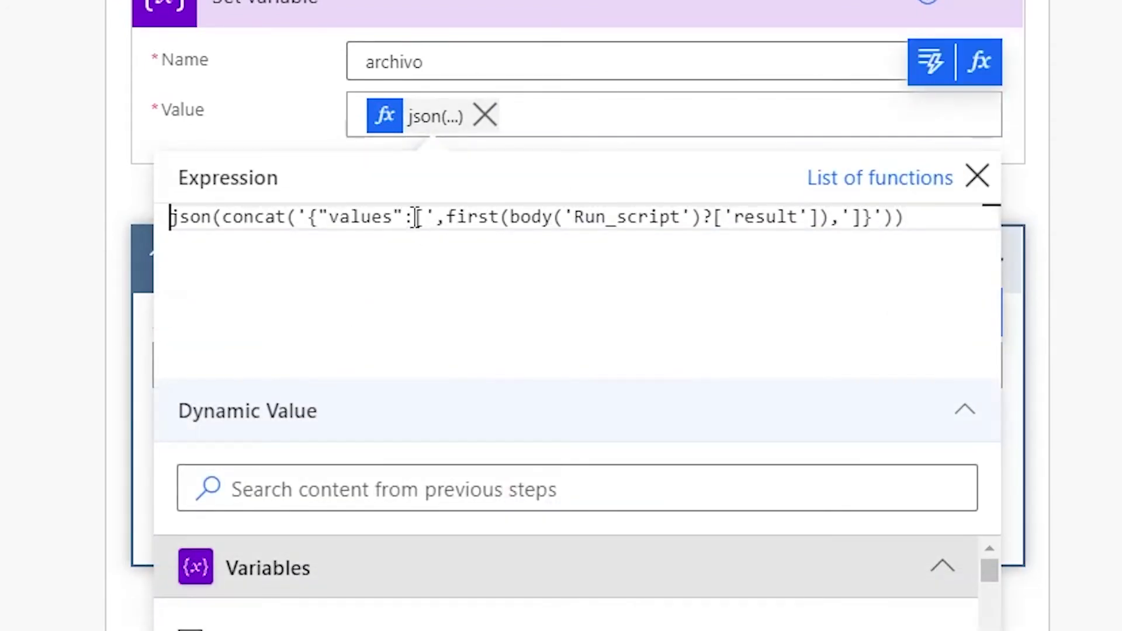
left_click_drag(351, 217, 853, 221)
left_click(393, 218)
double_click(359, 217)
left_click(859, 221)
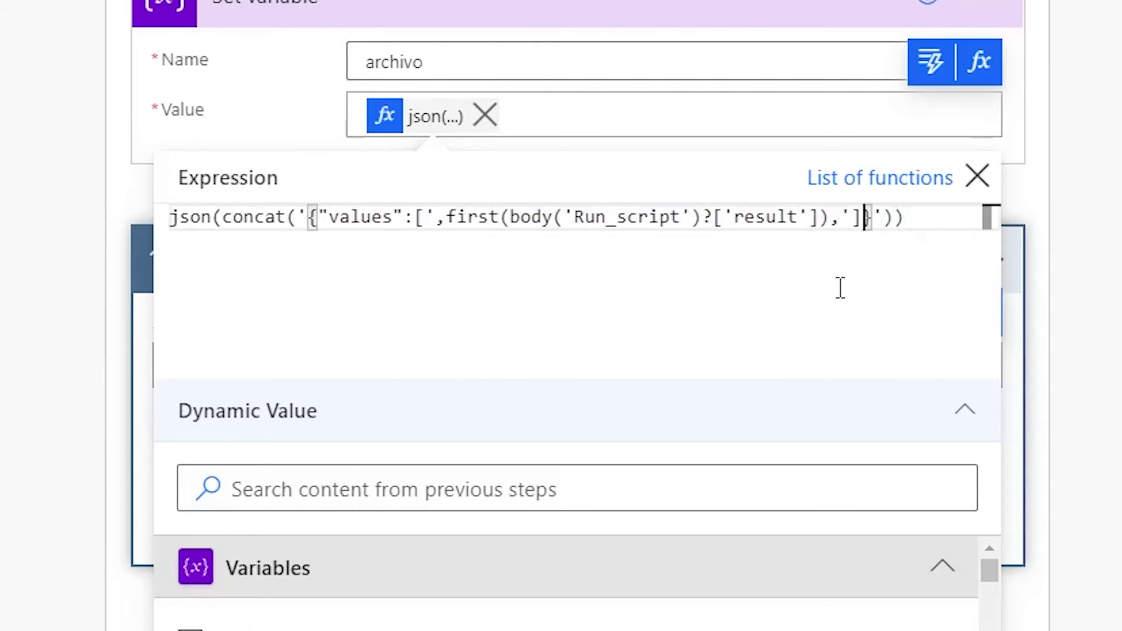
left_click_drag(322, 225, 581, 230)
left_click(586, 234)
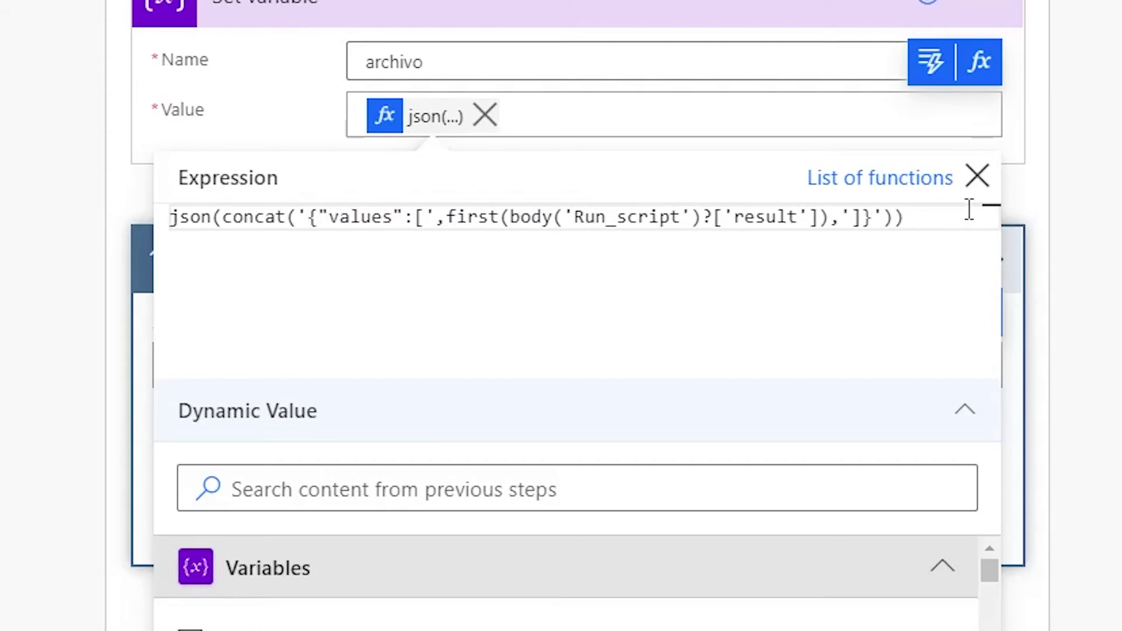
left_click(977, 176)
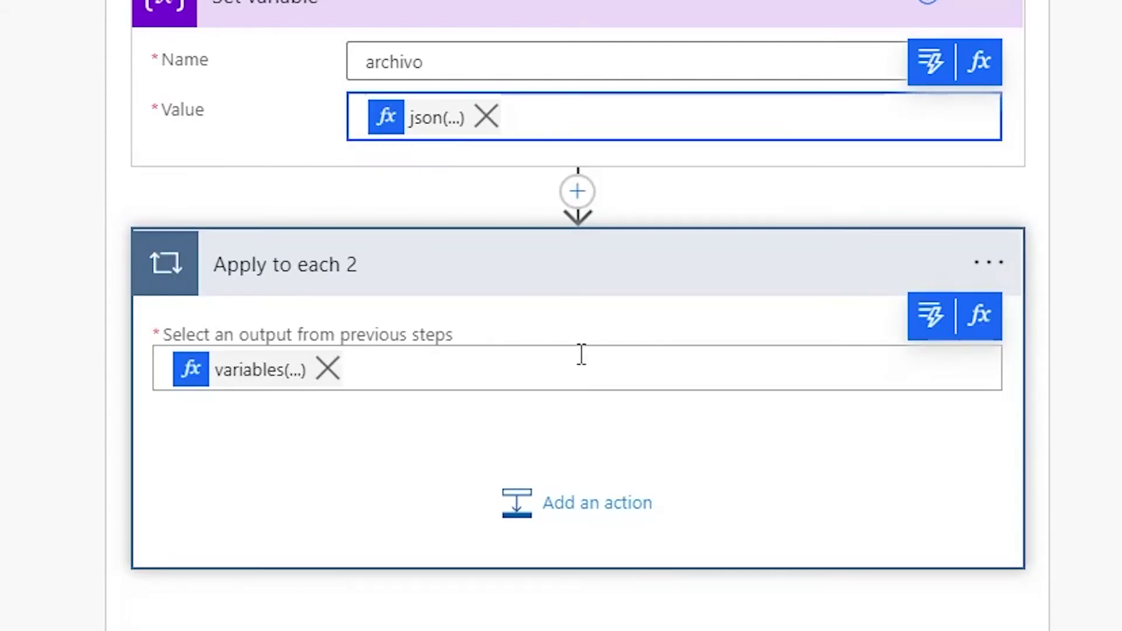
Add a new action inside Apply to each 2 and search for sharepoint
scroll(578, 292, "down", 3)
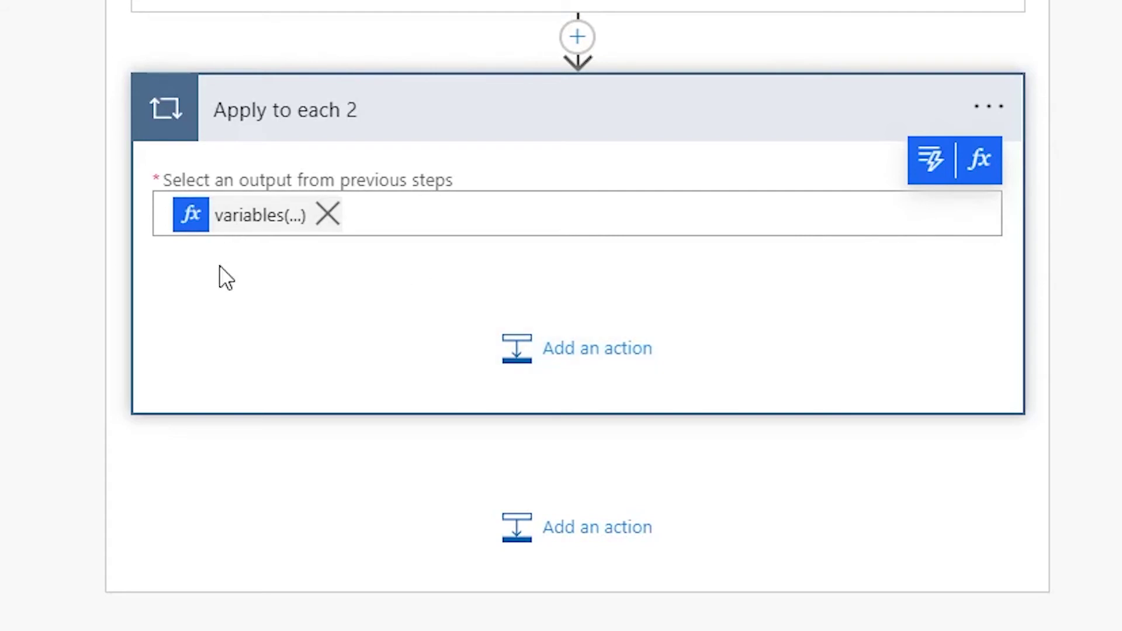
left_click(608, 353)
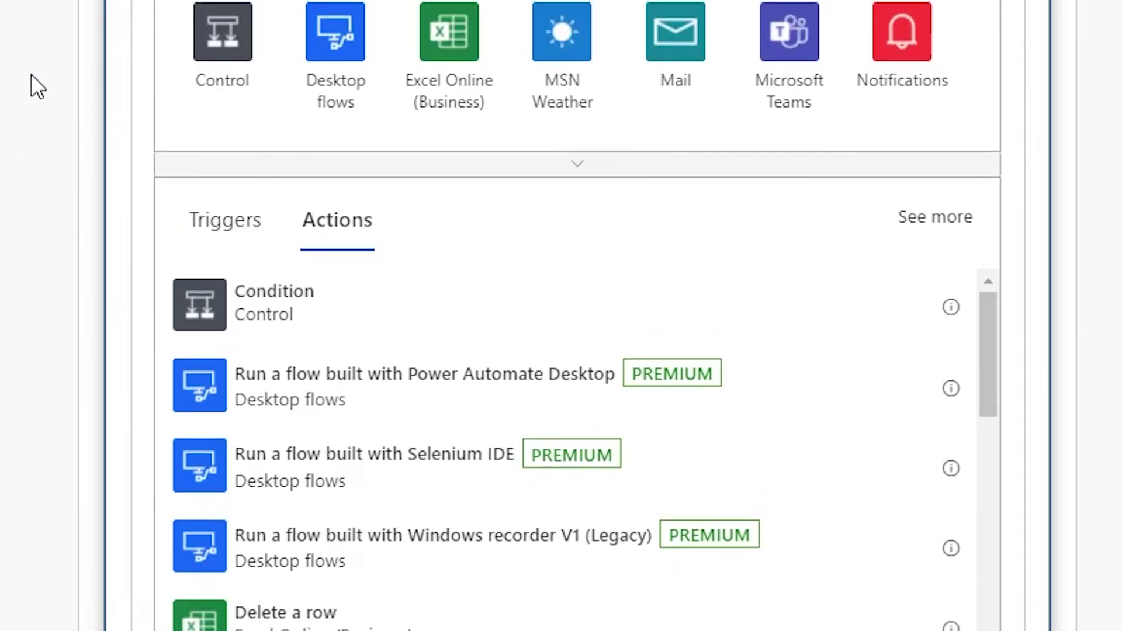
type("sharepoint")
Add a SharePoint Create item action with Site Address set to Test Site
left_click(215, 209)
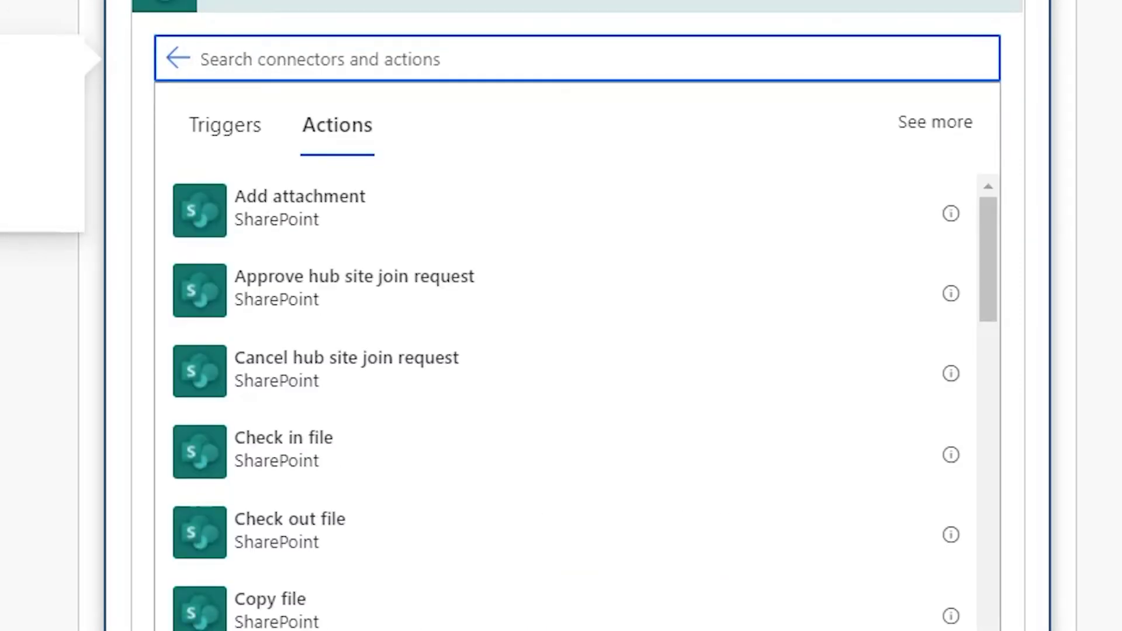
type("crea")
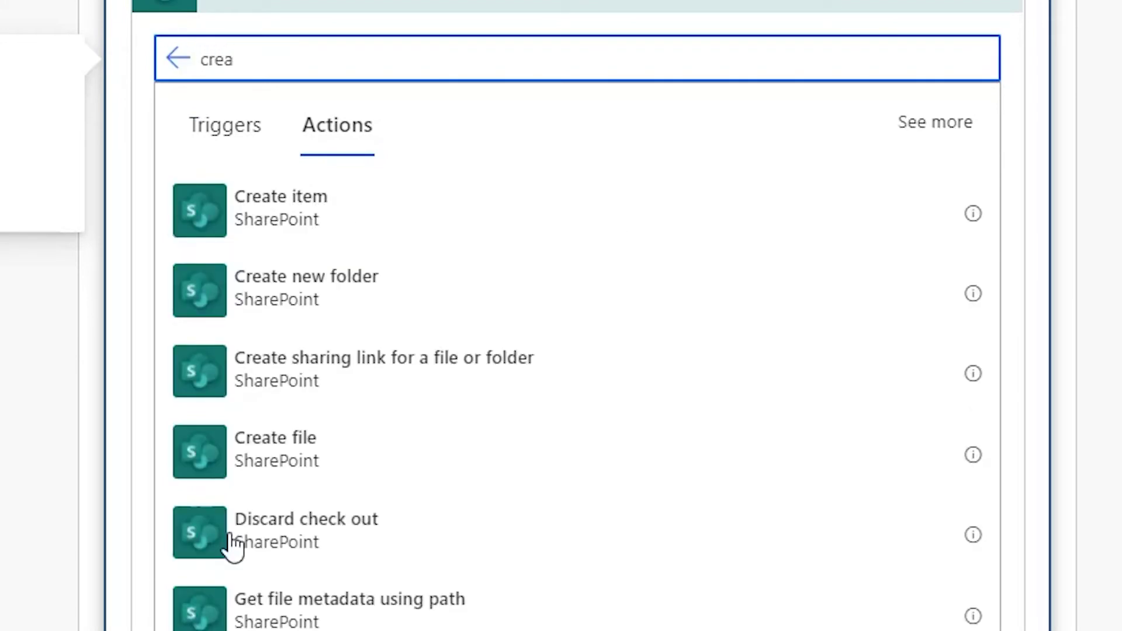
left_click(474, 228)
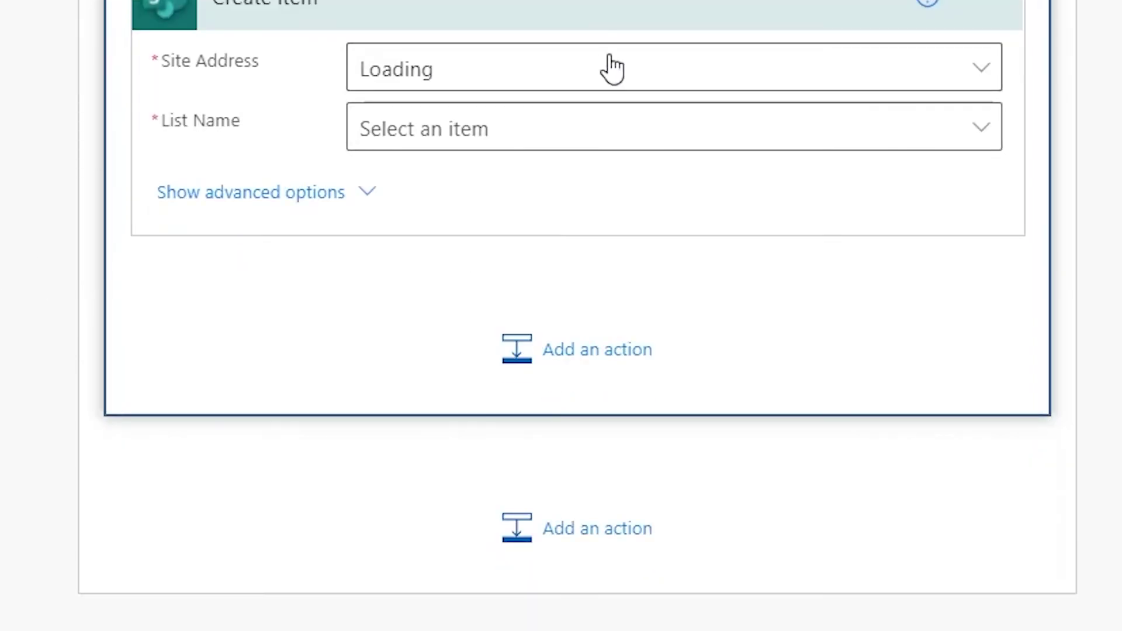
left_click(610, 68)
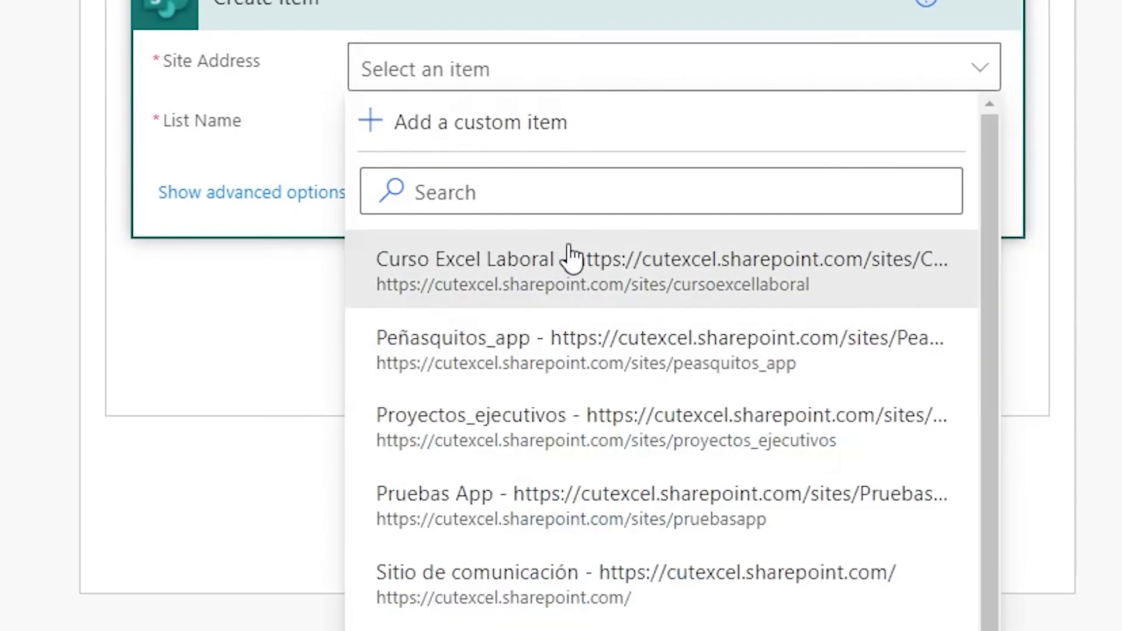
left_click(526, 628)
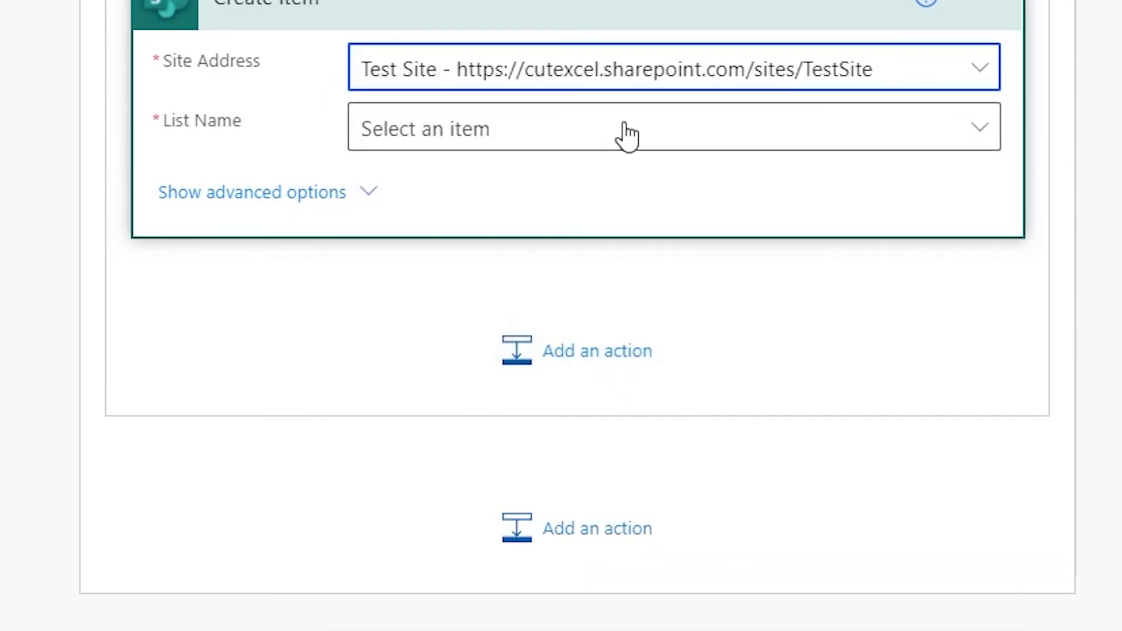
Set List Name to Lista_archivos_subidos, replacing the mistaken Lista_si_no choice
left_click(624, 125)
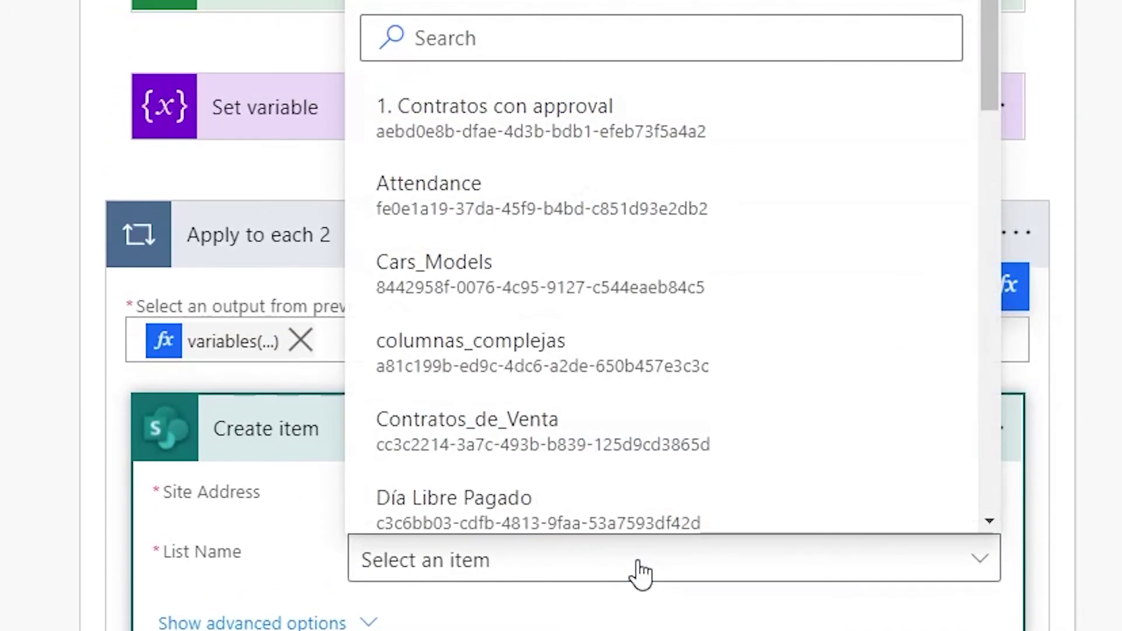
left_click(667, 39)
type("lis")
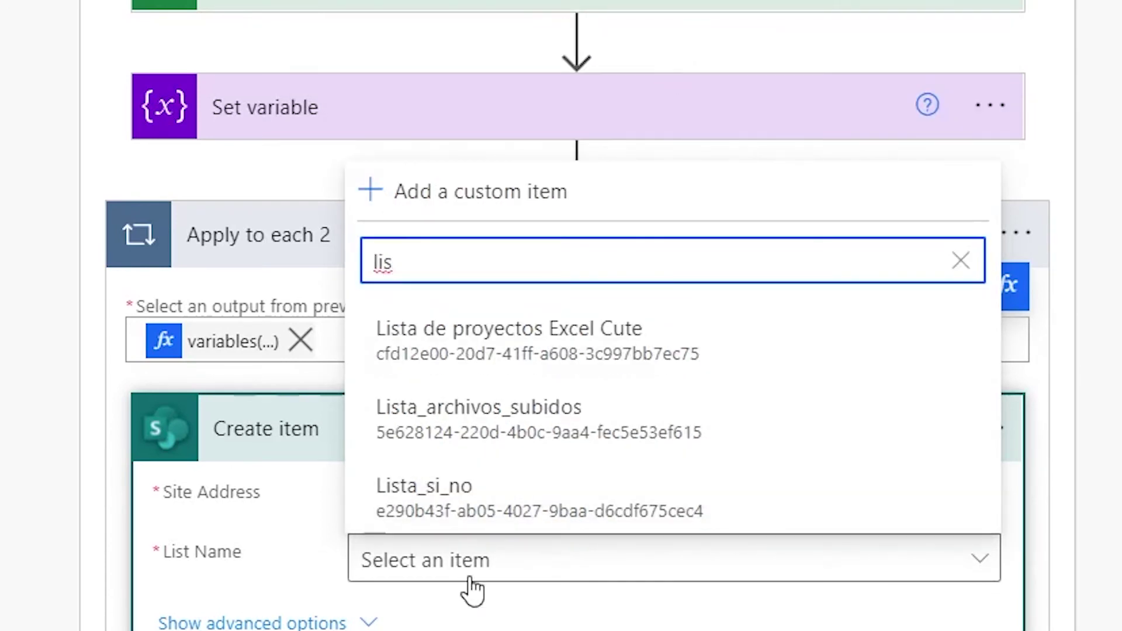
left_click(450, 468)
left_click(492, 581)
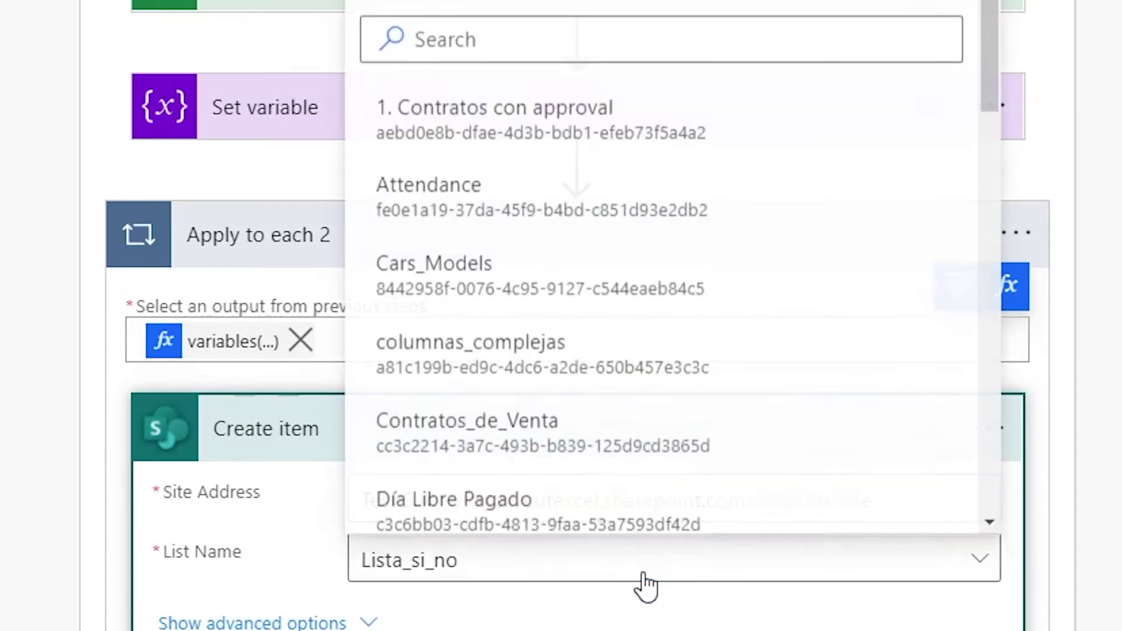
left_click(645, 26)
type("list")
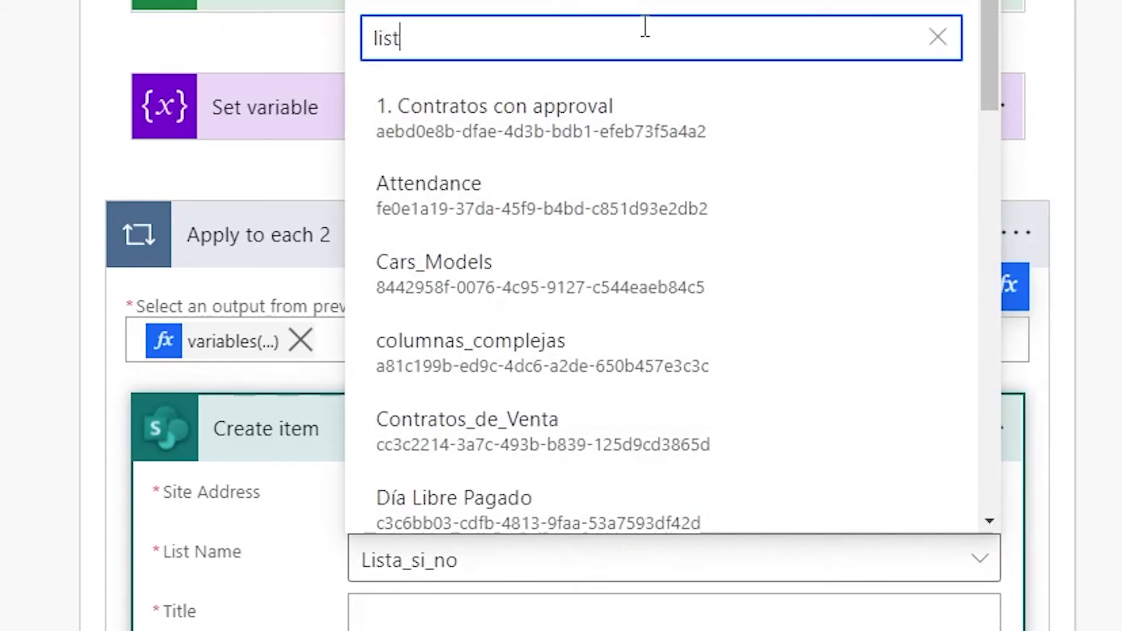
left_click(480, 402)
scroll(30, 433, "down", 5)
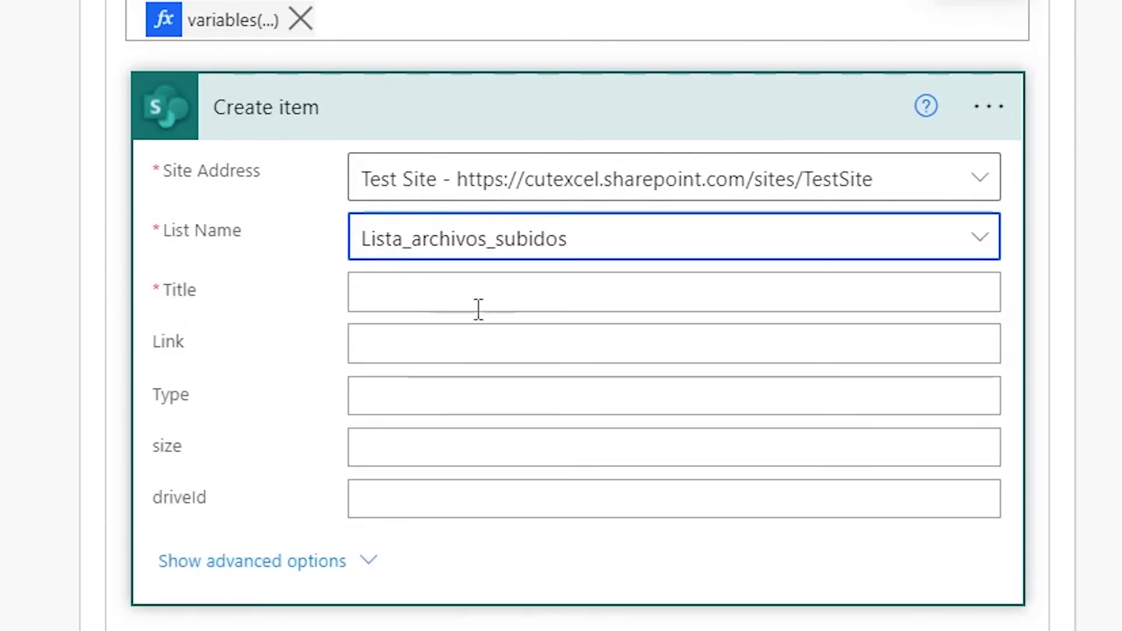
double_click(210, 515)
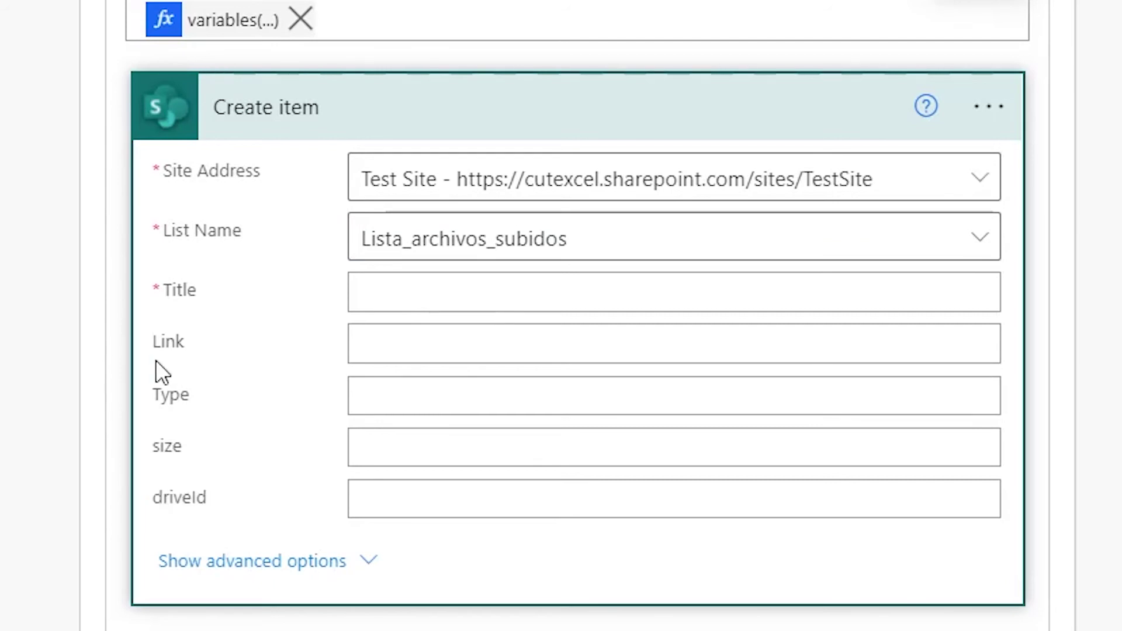
Set the item Title to the expression items('Apply_to_each_2')?['name']
left_click(453, 293)
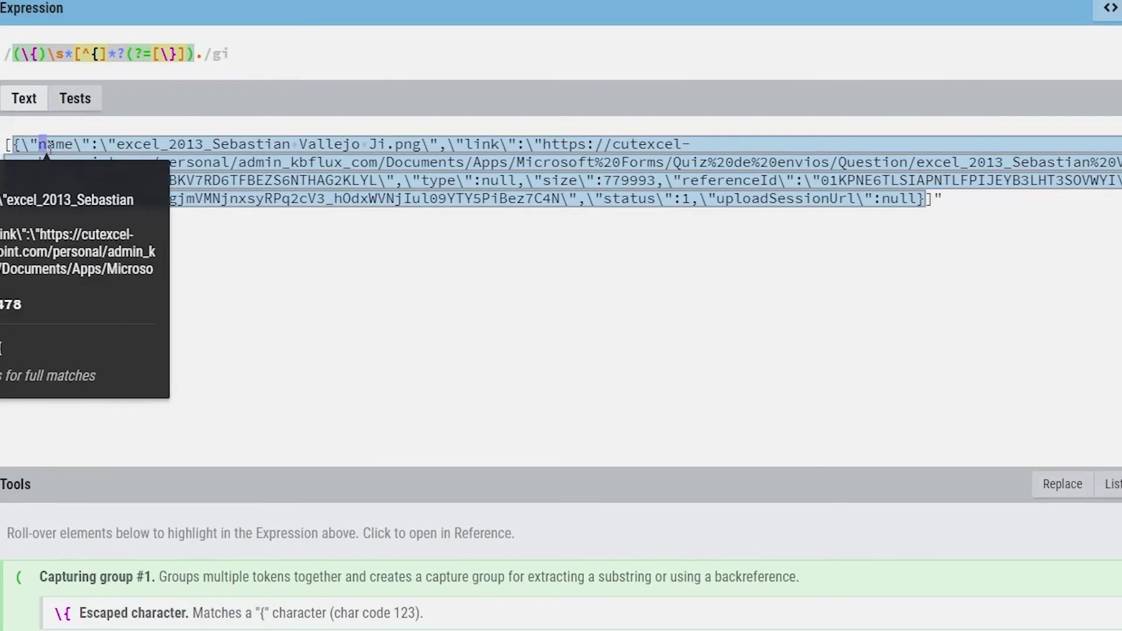
double_click(64, 144)
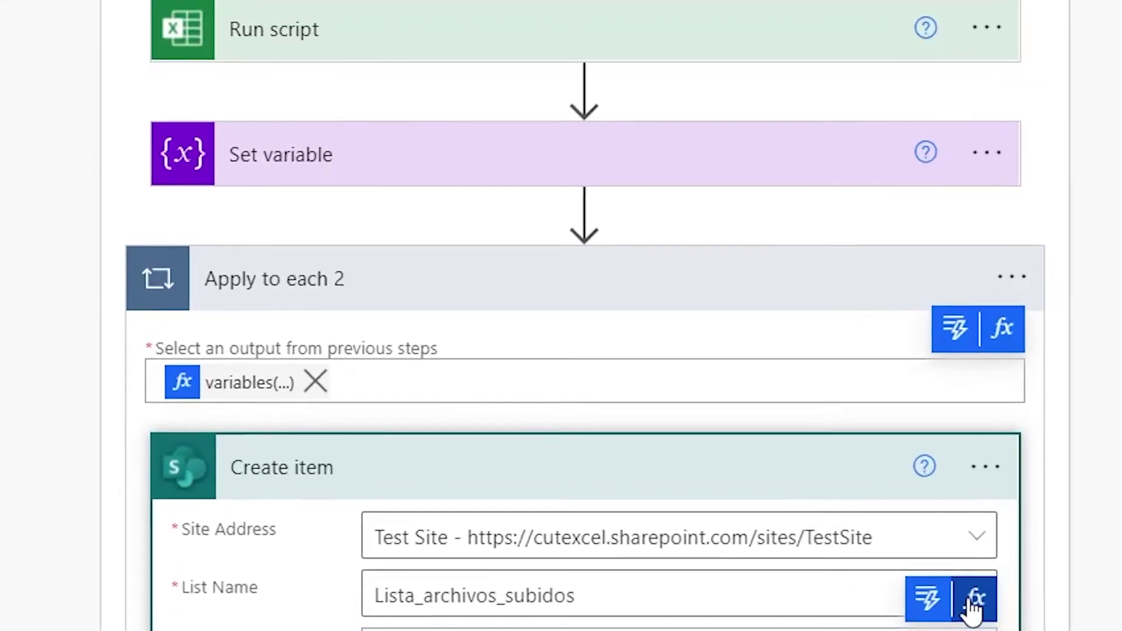
left_click(891, 529)
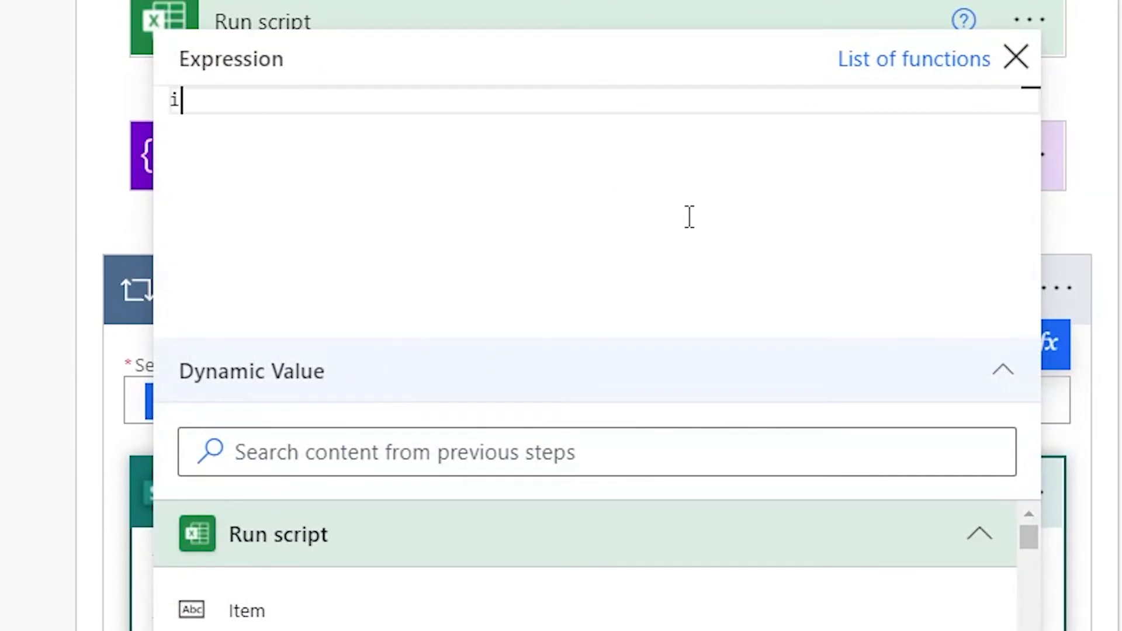
type("tem")
type("('")
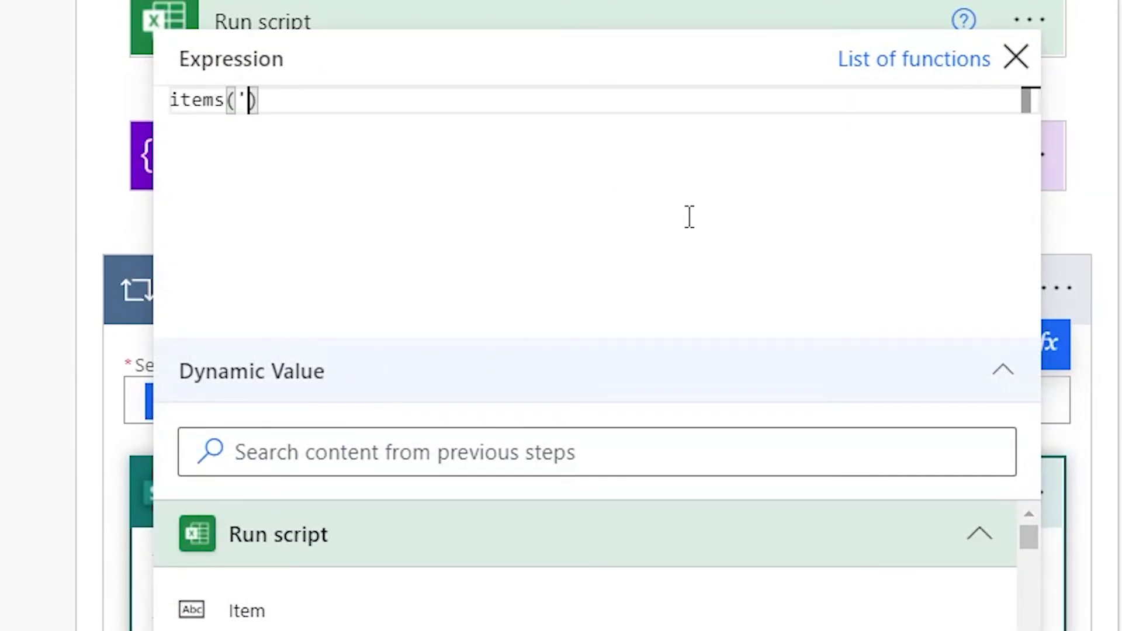
type("Apply_to_each_2")
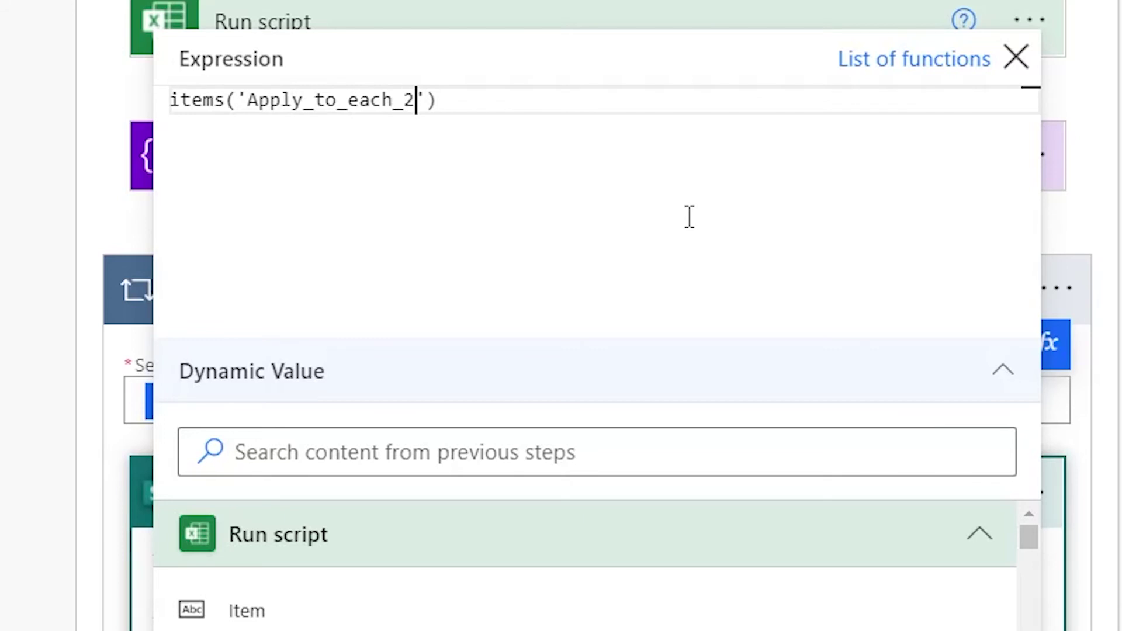
key("End")
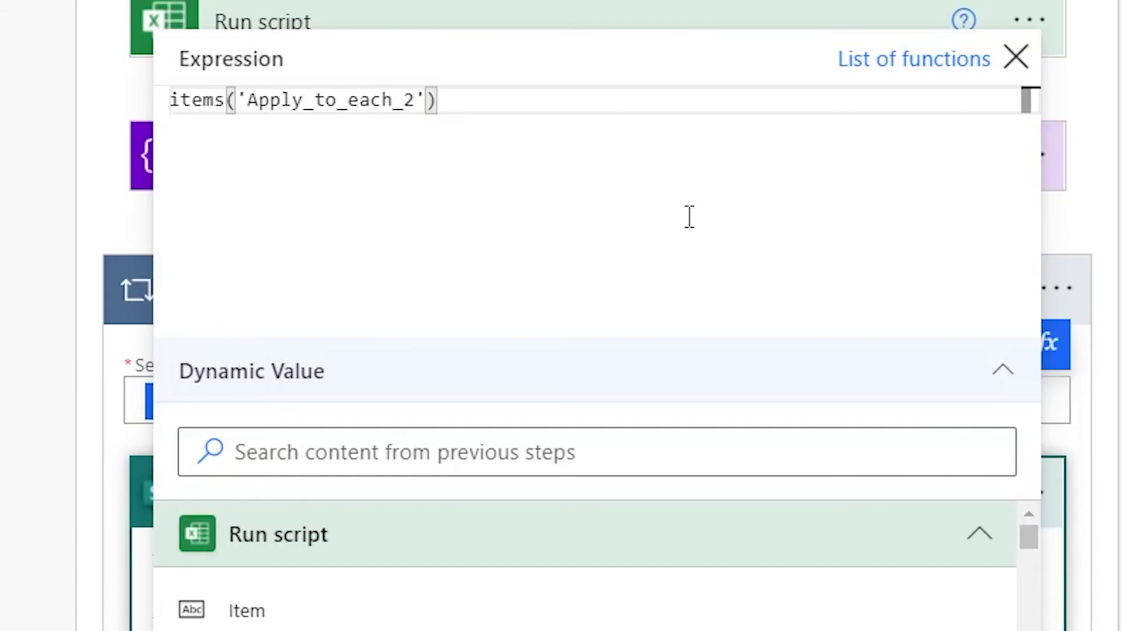
type("?[")
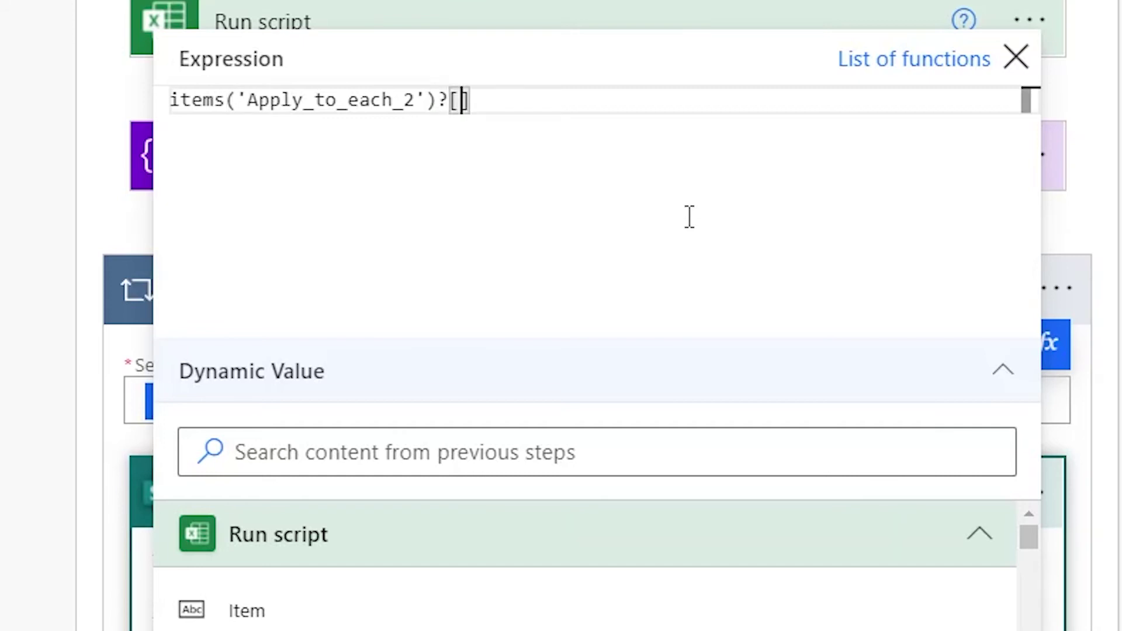
type("'")
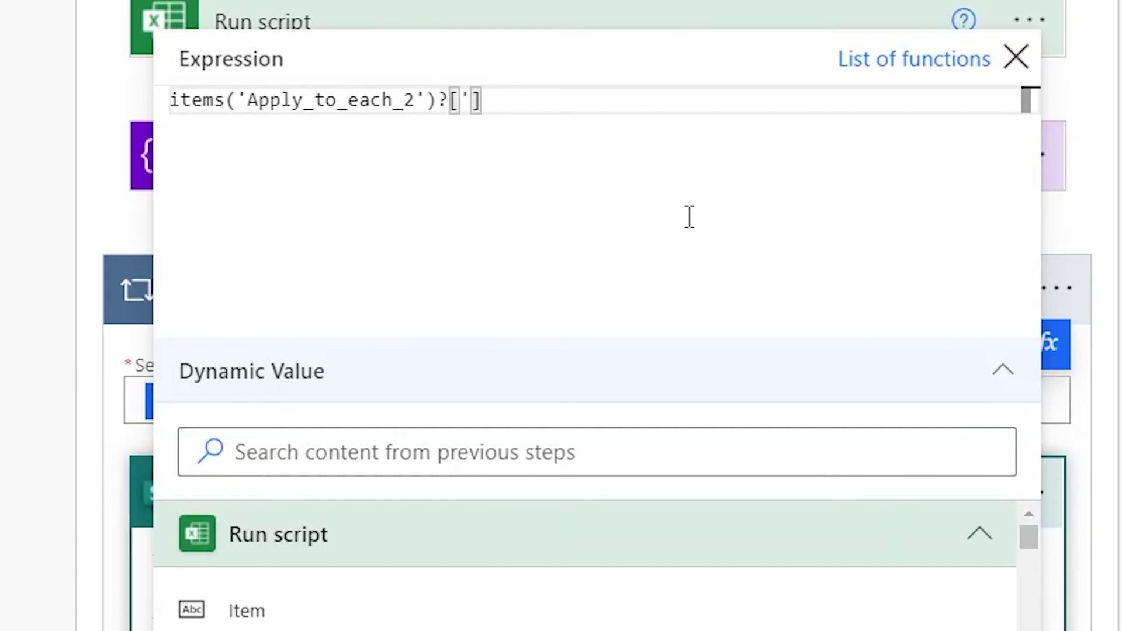
type("name'")
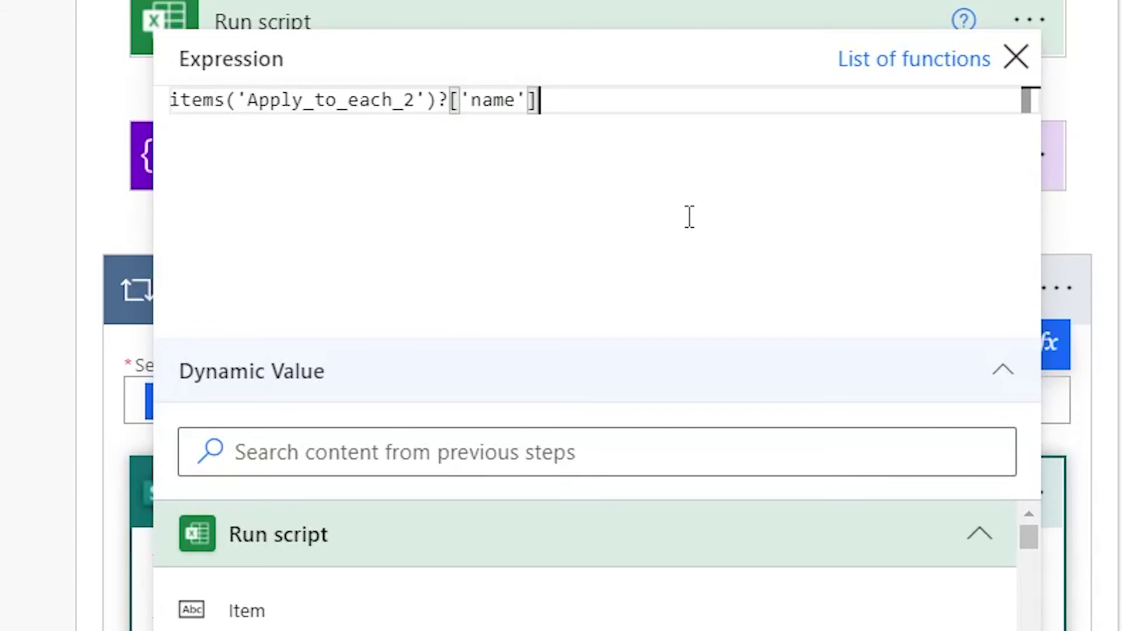
key("shift+Home")
key("ctrl+c")
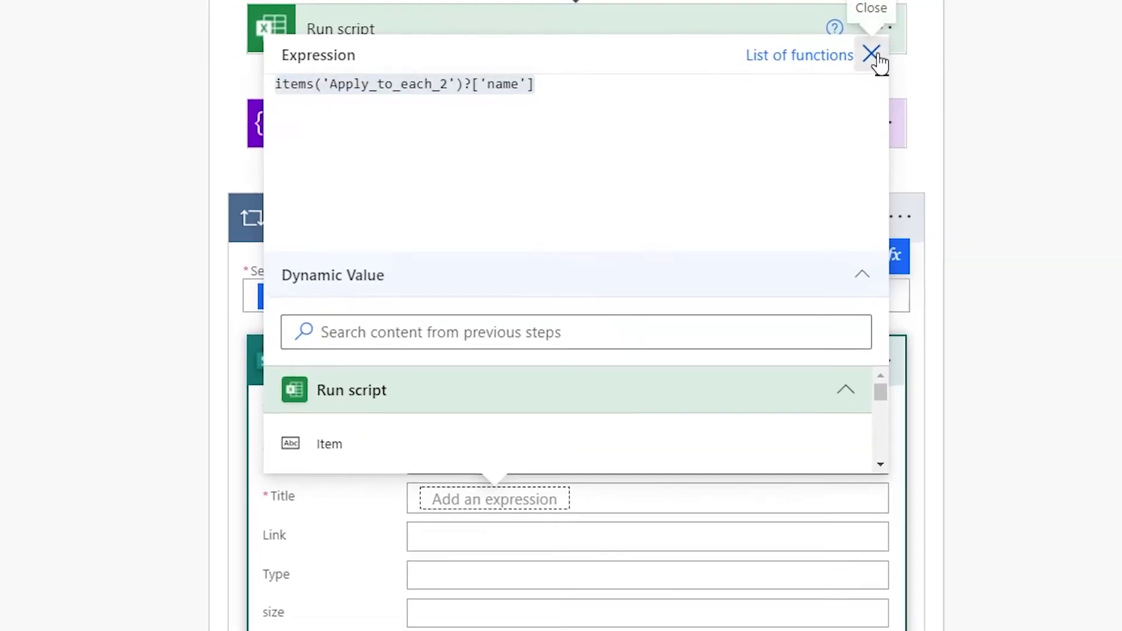
left_click(872, 55)
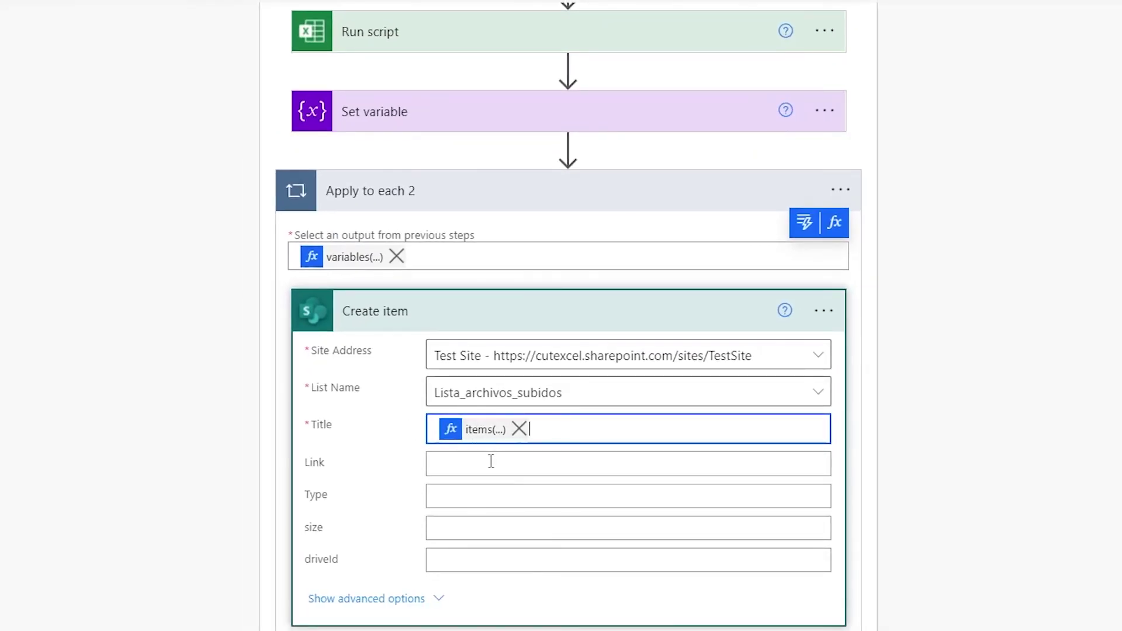
Clear stray text from Type and set it to items('Apply_to_each_2')?['type']
scroll(350, 292, "up", 4)
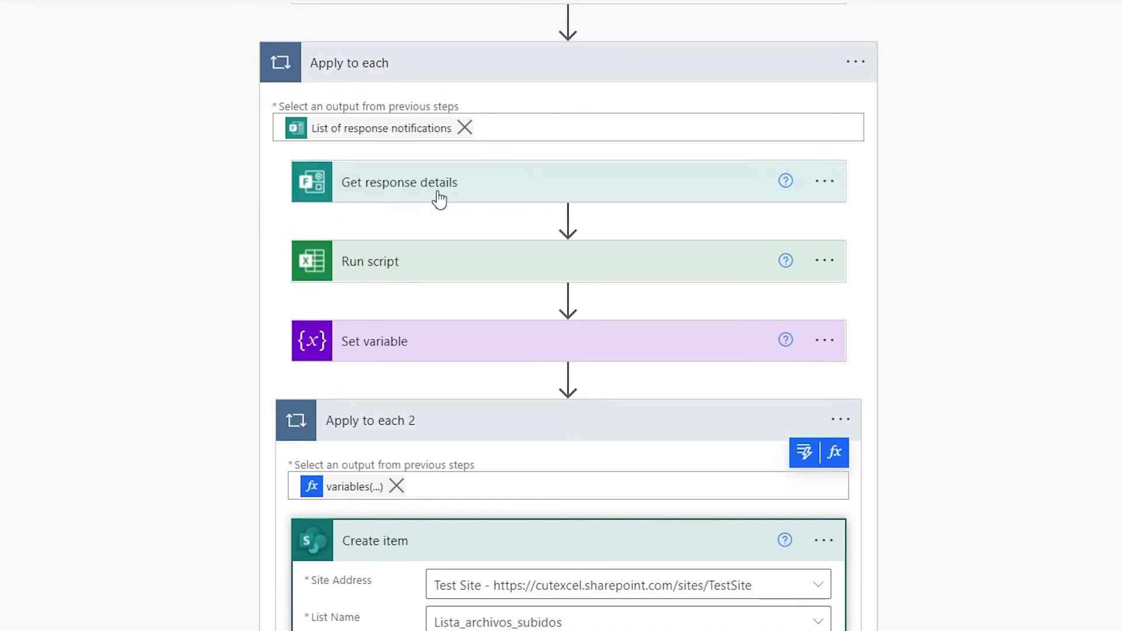
scroll(416, 234, "down", 2)
scroll(450, 238, "down", 4)
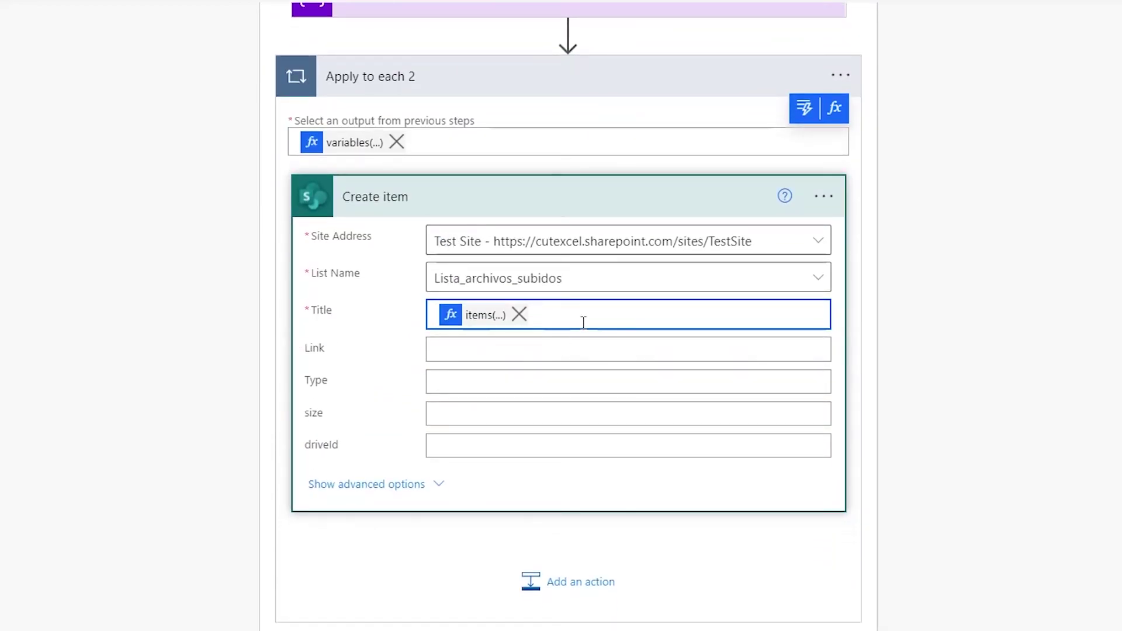
left_click(459, 380)
key("ctrl+v")
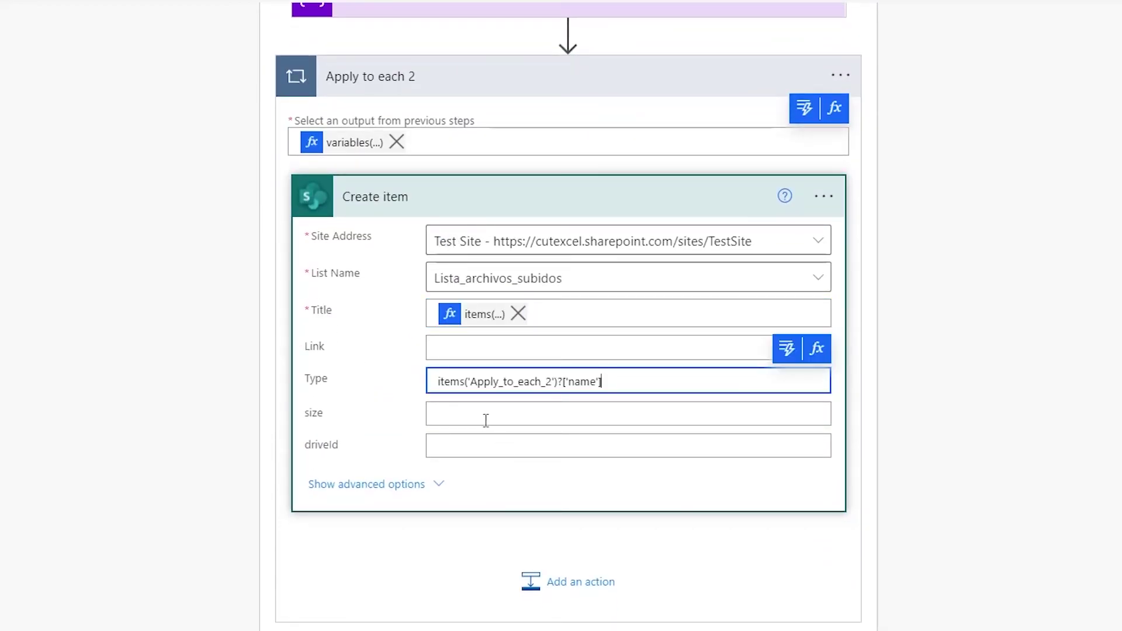
left_click(484, 416)
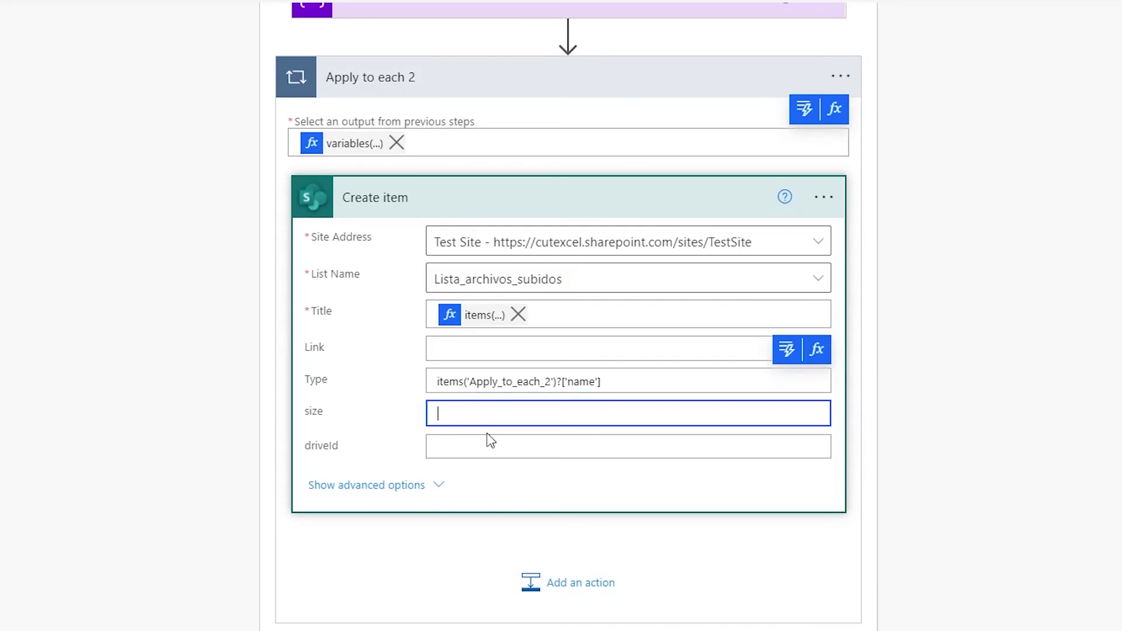
triple_click(693, 383)
key("BackSpace")
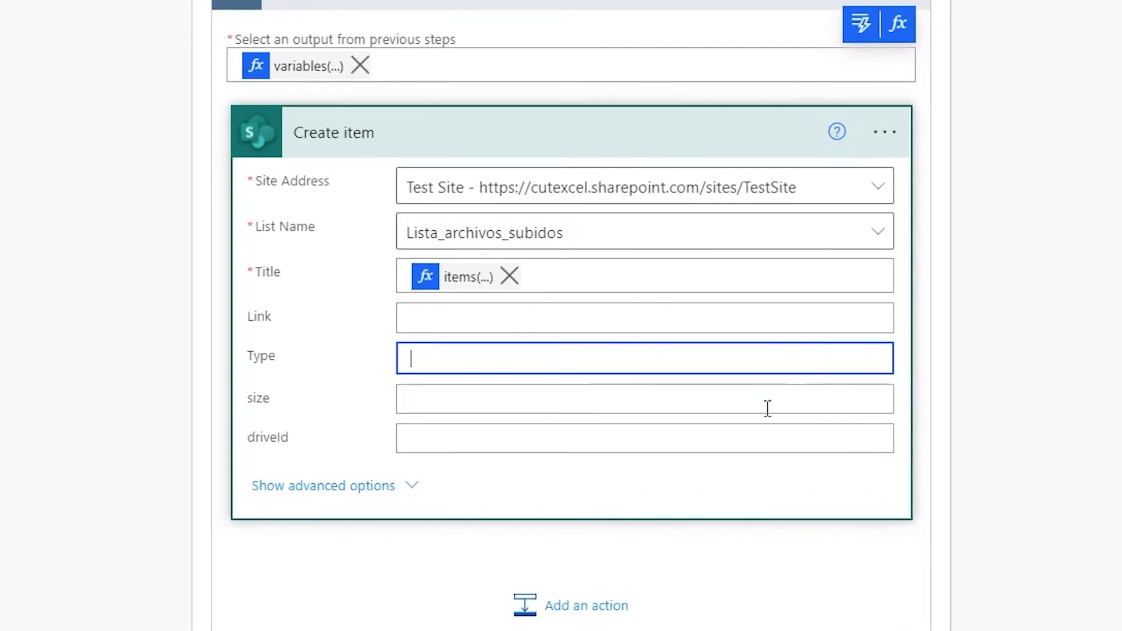
left_click(767, 408)
left_click(719, 358)
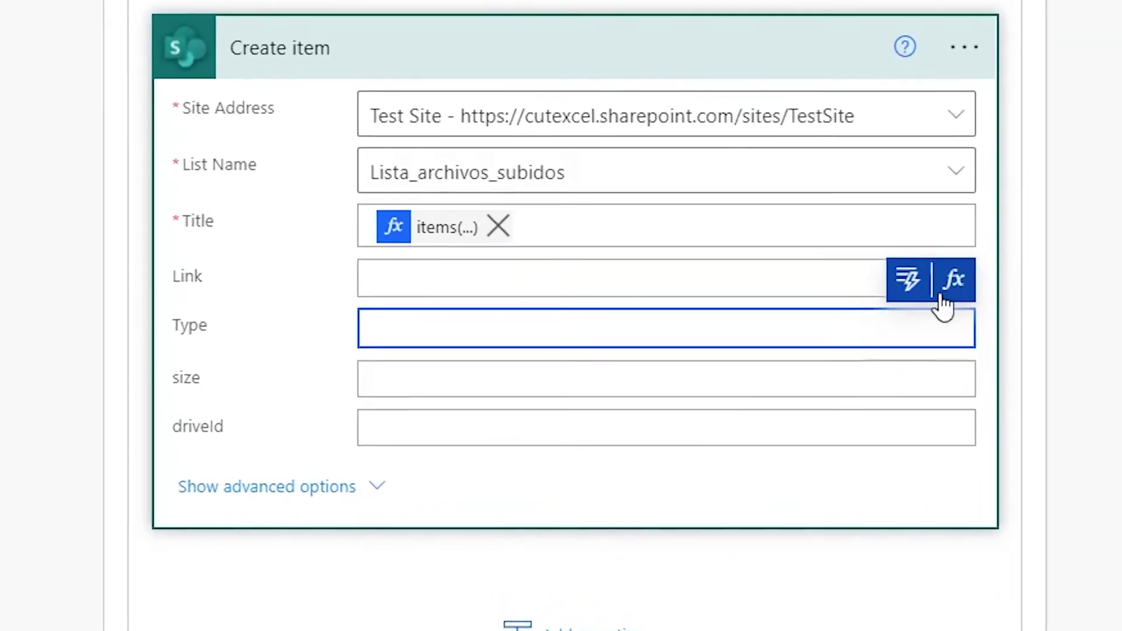
left_click(942, 297)
key("ctrl+v")
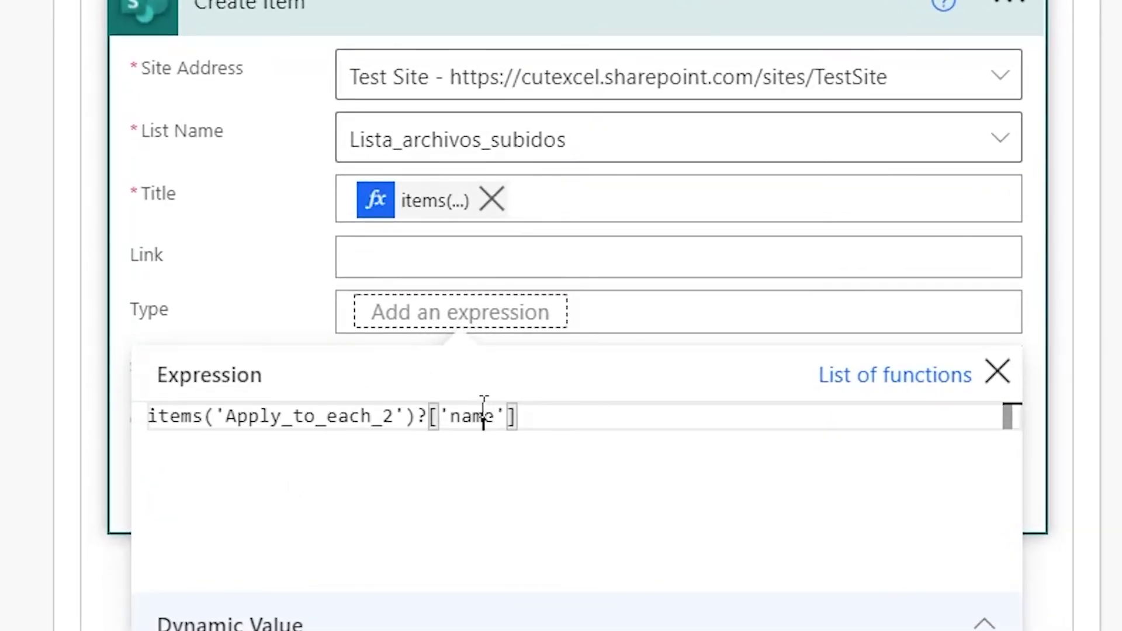
double_click(484, 415)
type("type")
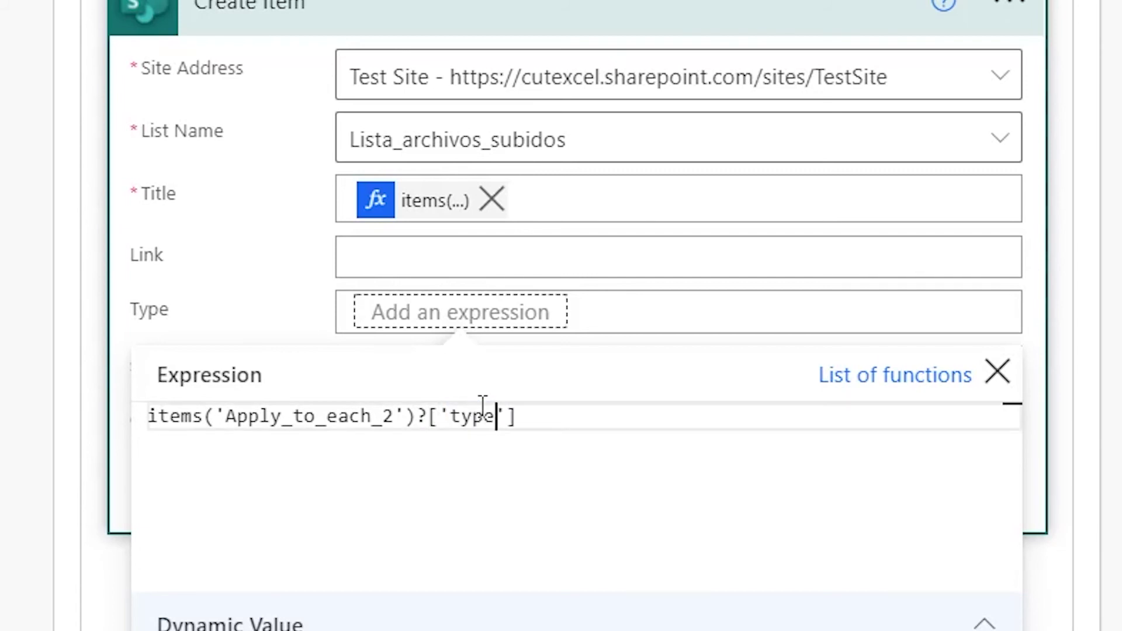
left_click(997, 372)
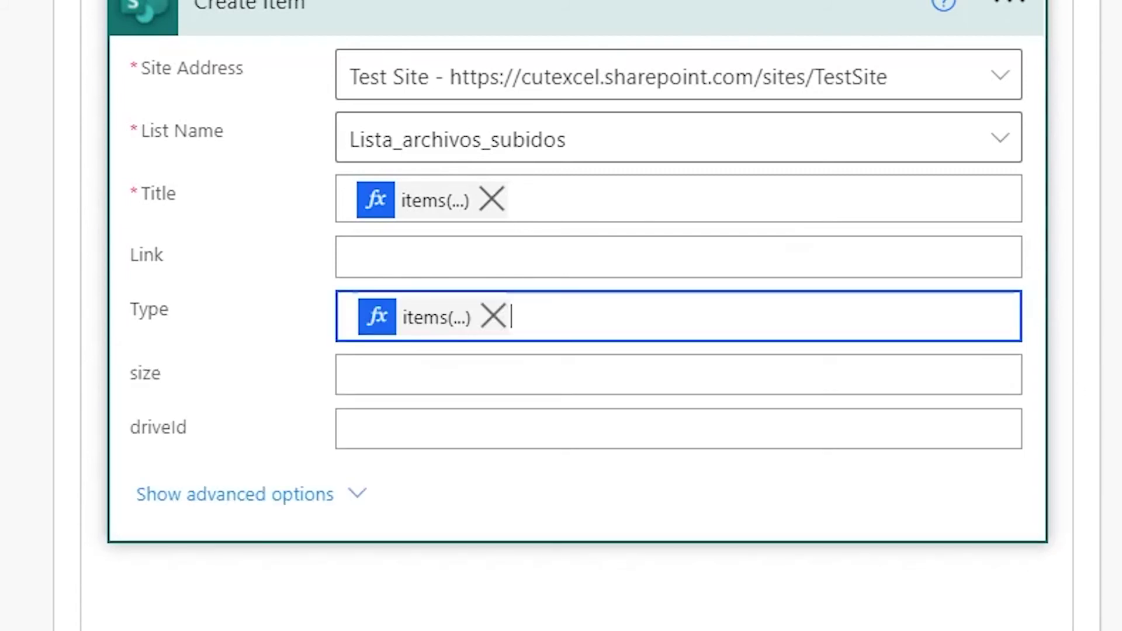
Set the size field to items('Apply_to_each_2')?['size']
left_click(441, 378)
left_click(999, 321)
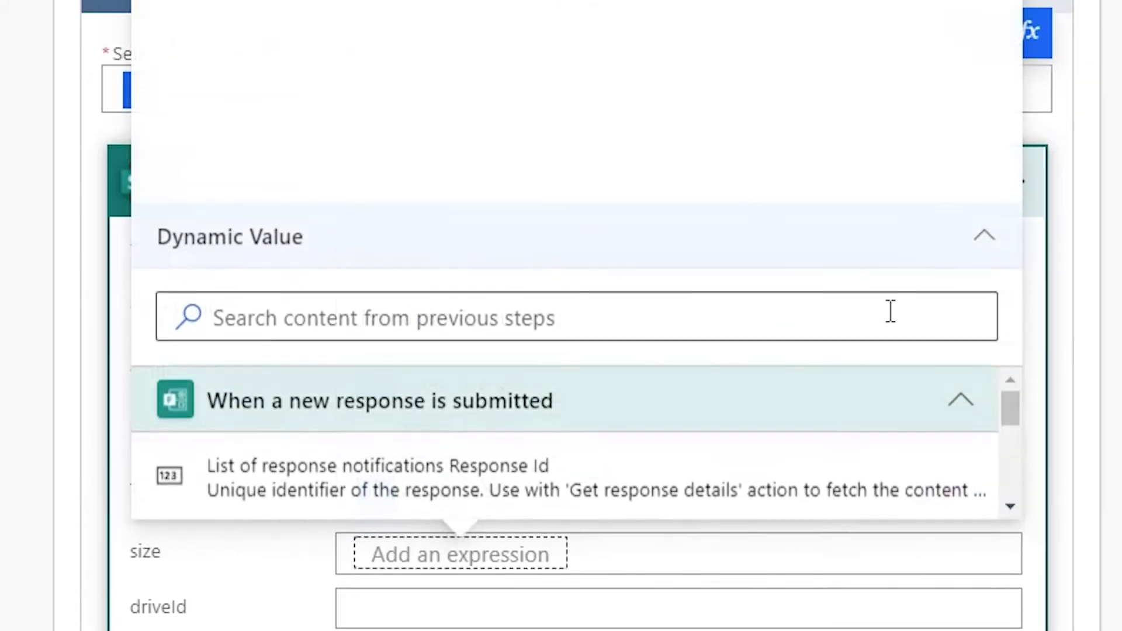
key("ctrl+v")
double_click(470, 101)
type("size")
left_click(996, 62)
Set the driveId field to the items('Apply_to_each_2') driveId expression
left_click(466, 570)
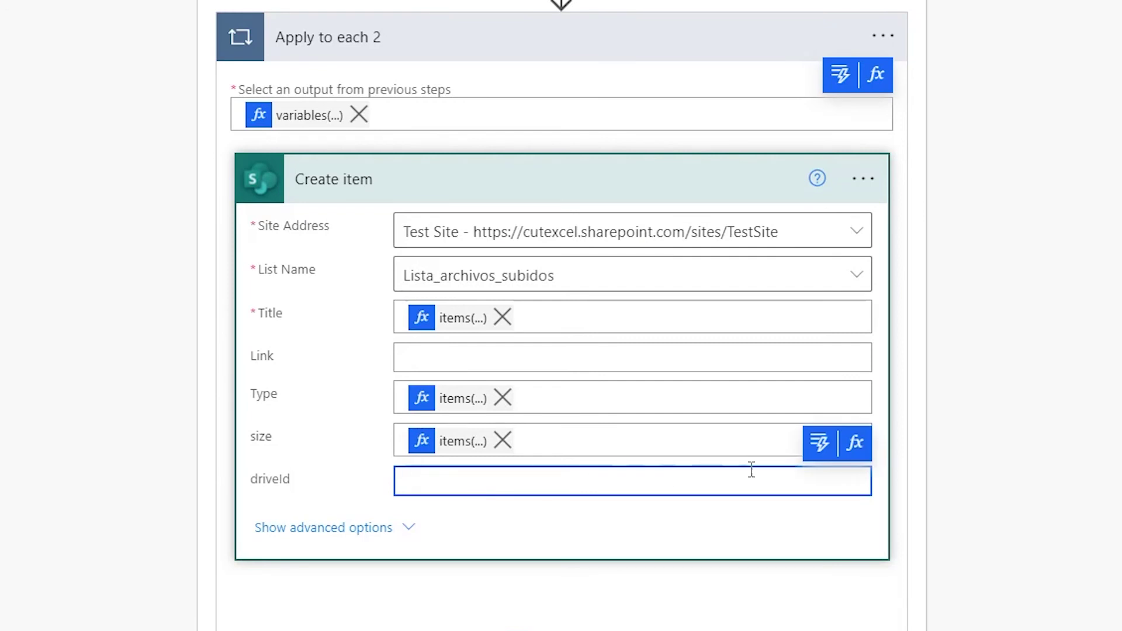
left_click(867, 454)
key("ctrl+v")
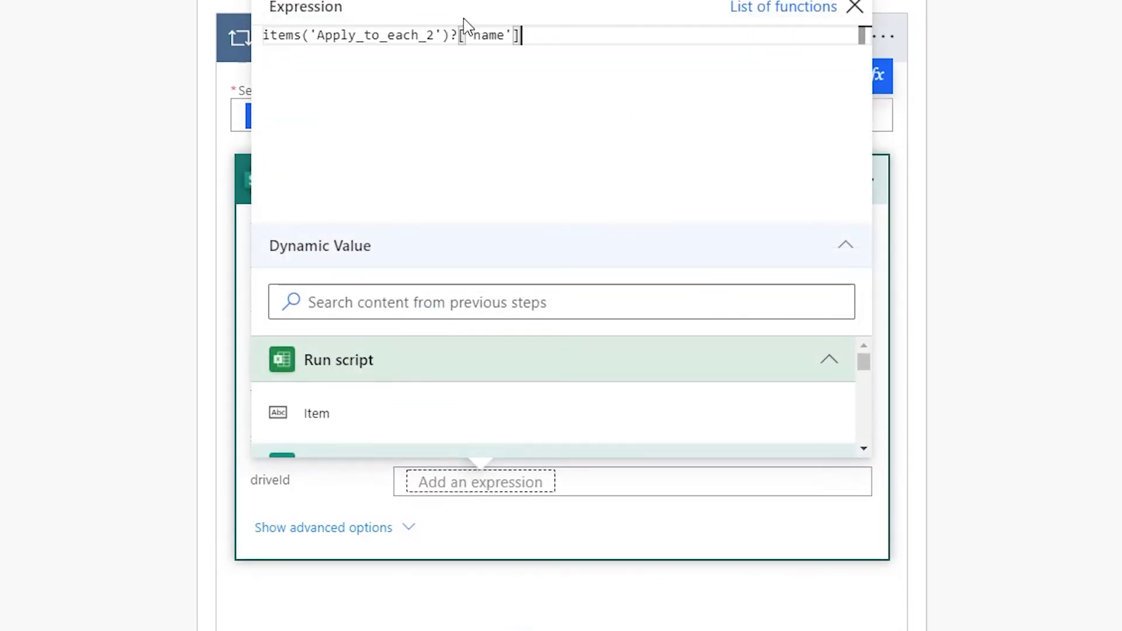
double_click(485, 35)
type("driveId")
left_click(861, 8)
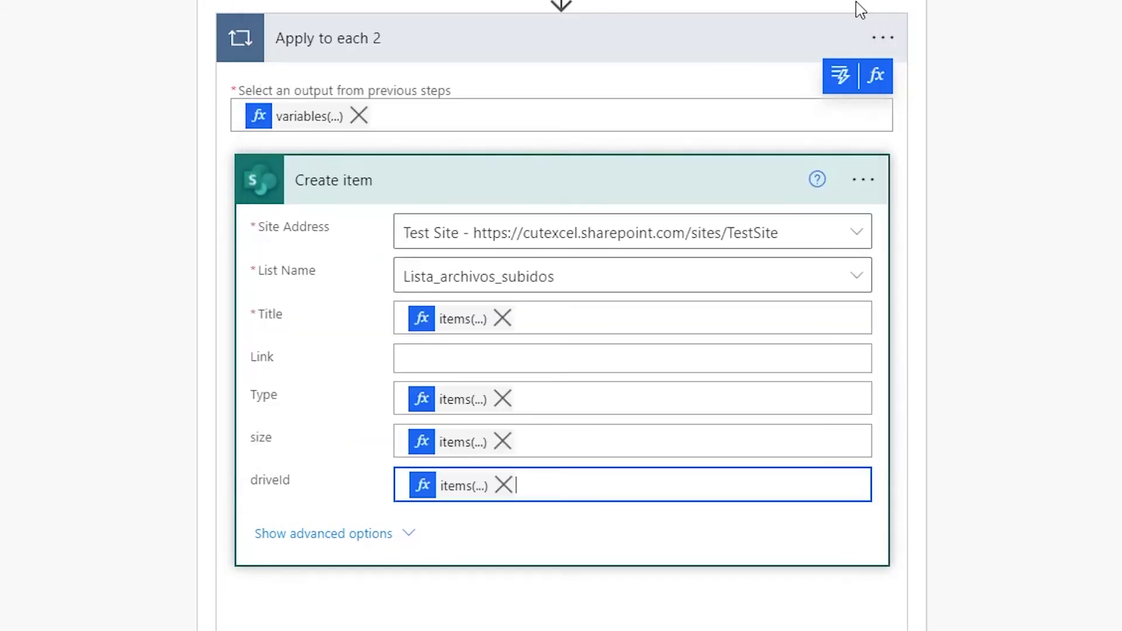
left_click(118, 100)
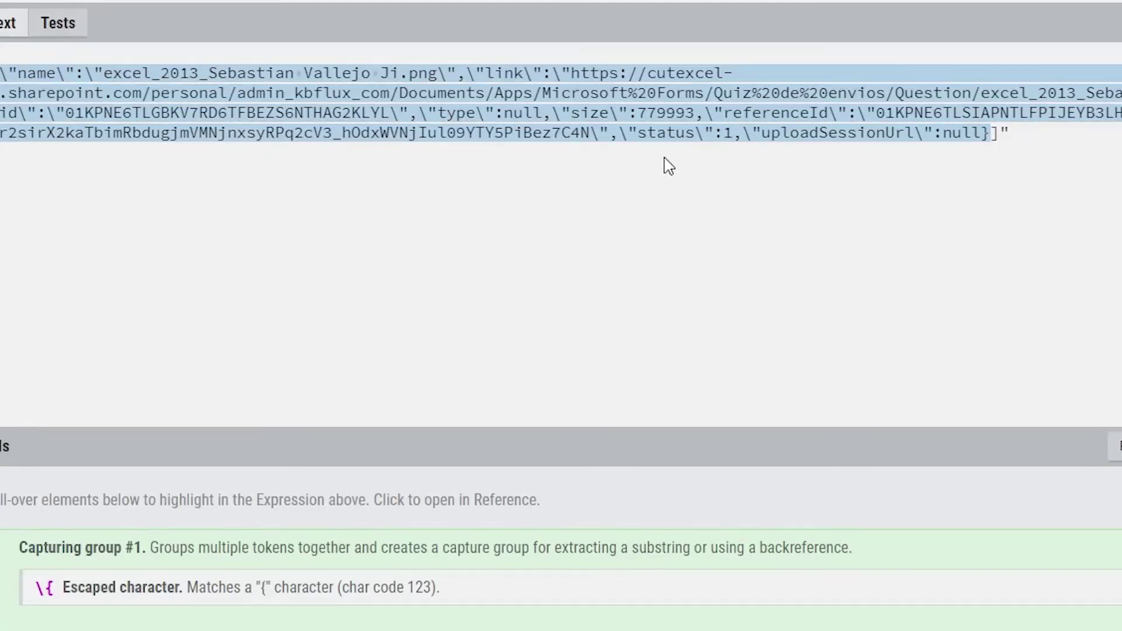
mouse_move(589, 113)
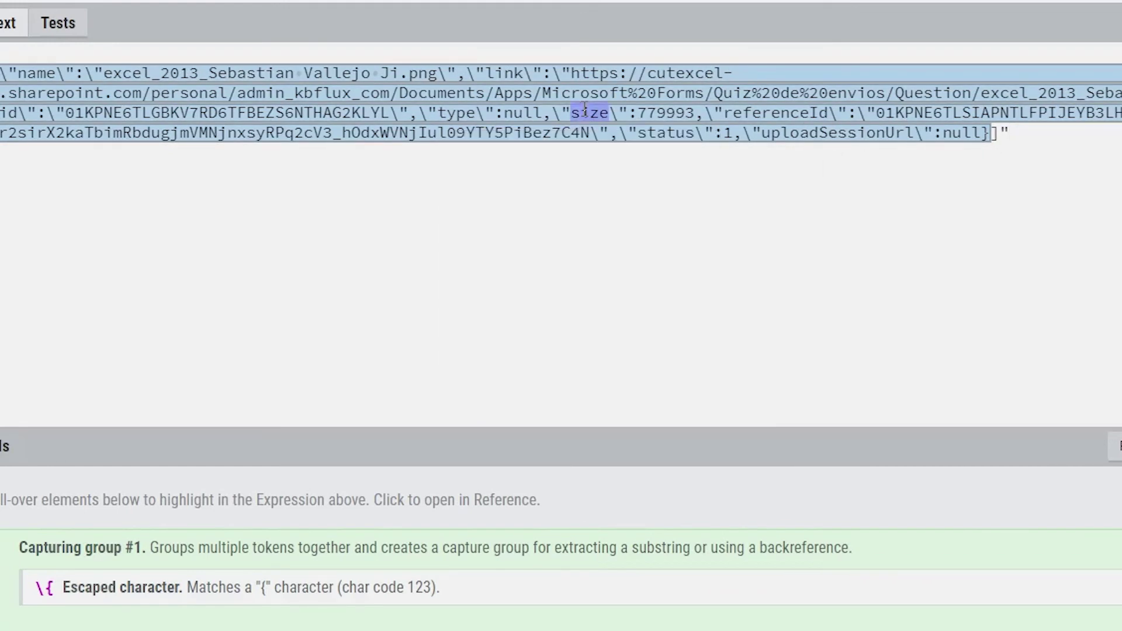
double_click(450, 93)
double_click(456, 113)
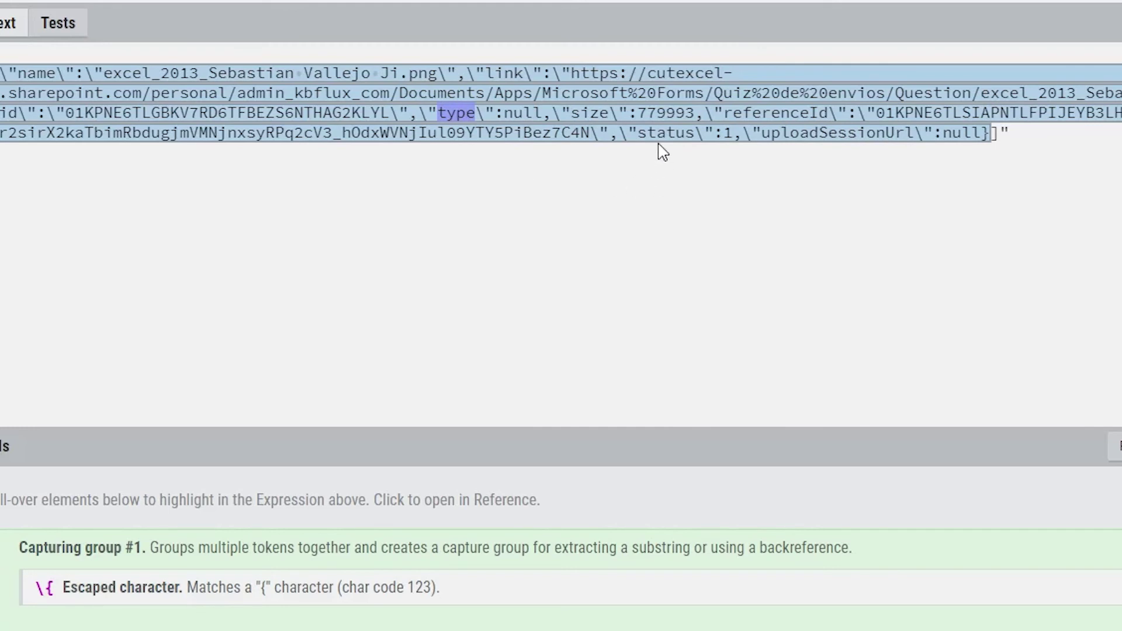
double_click(1018, 114)
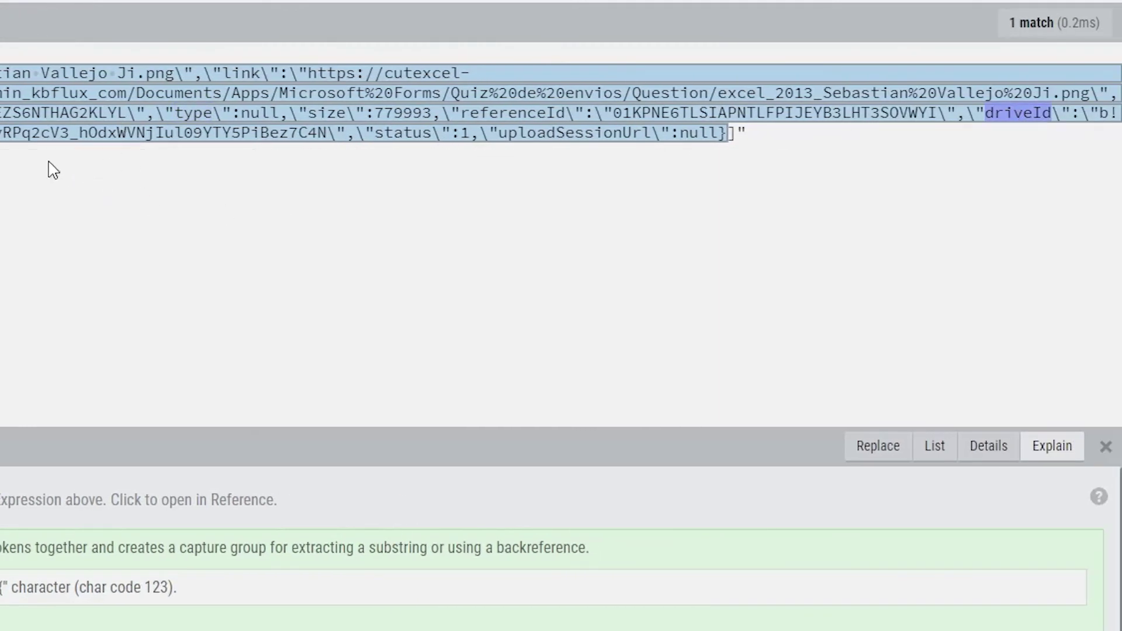
mouse_move(317, 91)
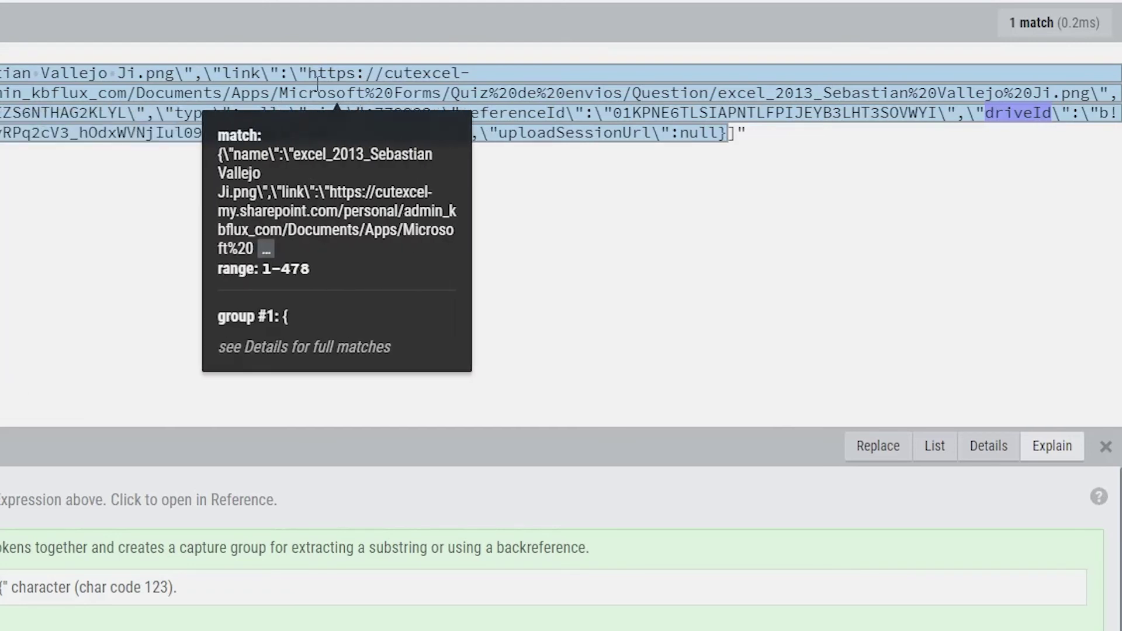
double_click(241, 73)
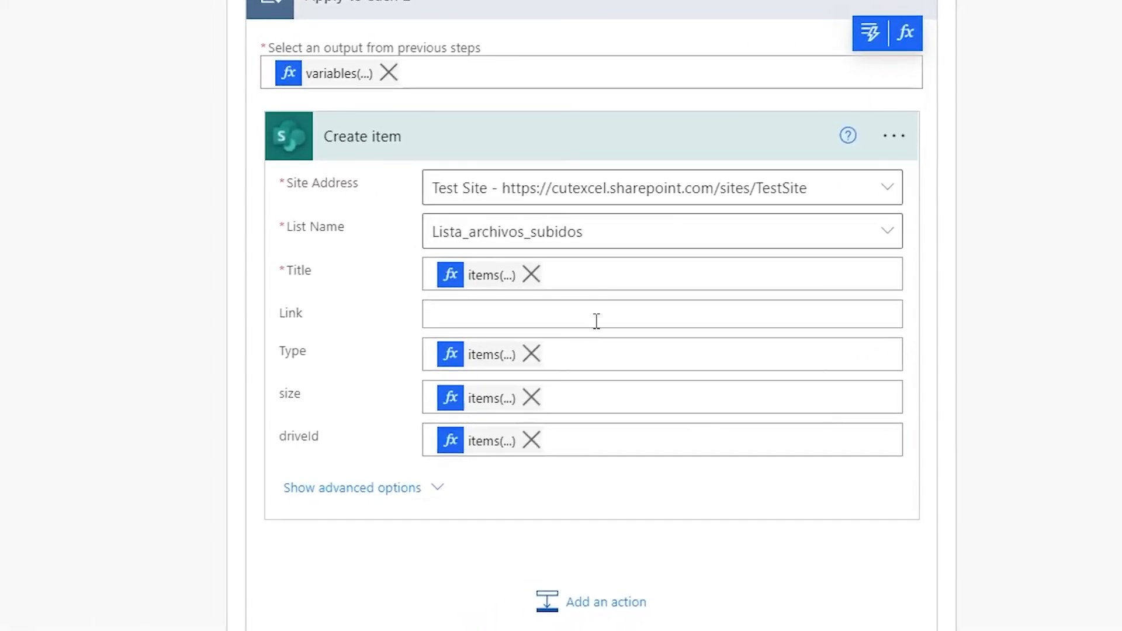
left_click(596, 321)
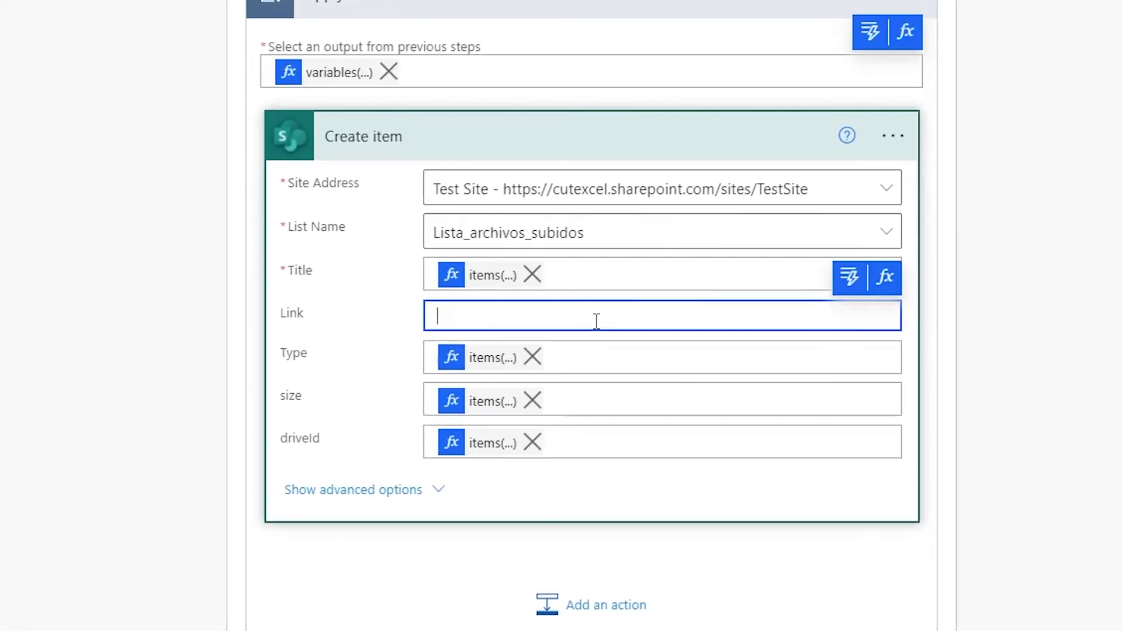
Paste the items expression into Link's editor and change the property to link
left_click(885, 280)
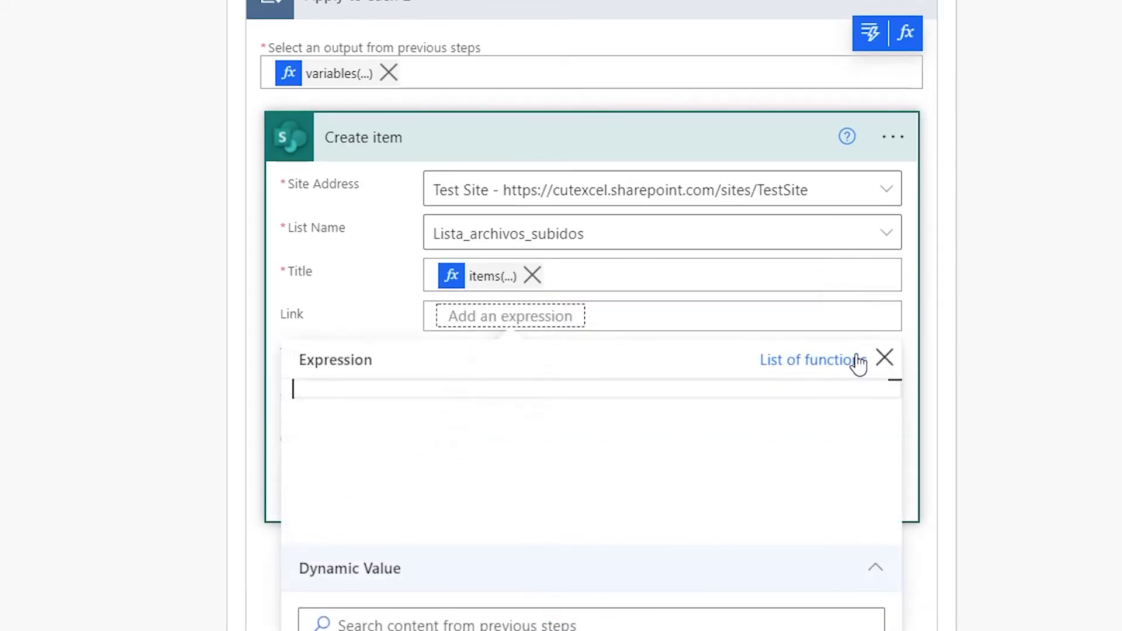
key("super+v")
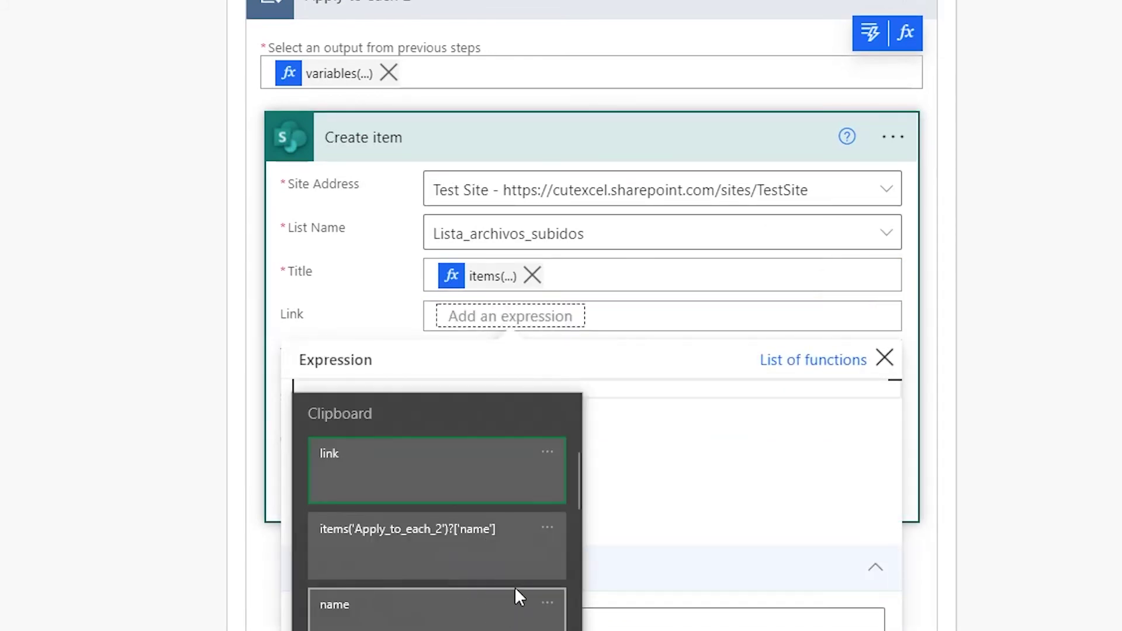
left_click(439, 535)
key("ctrl+a")
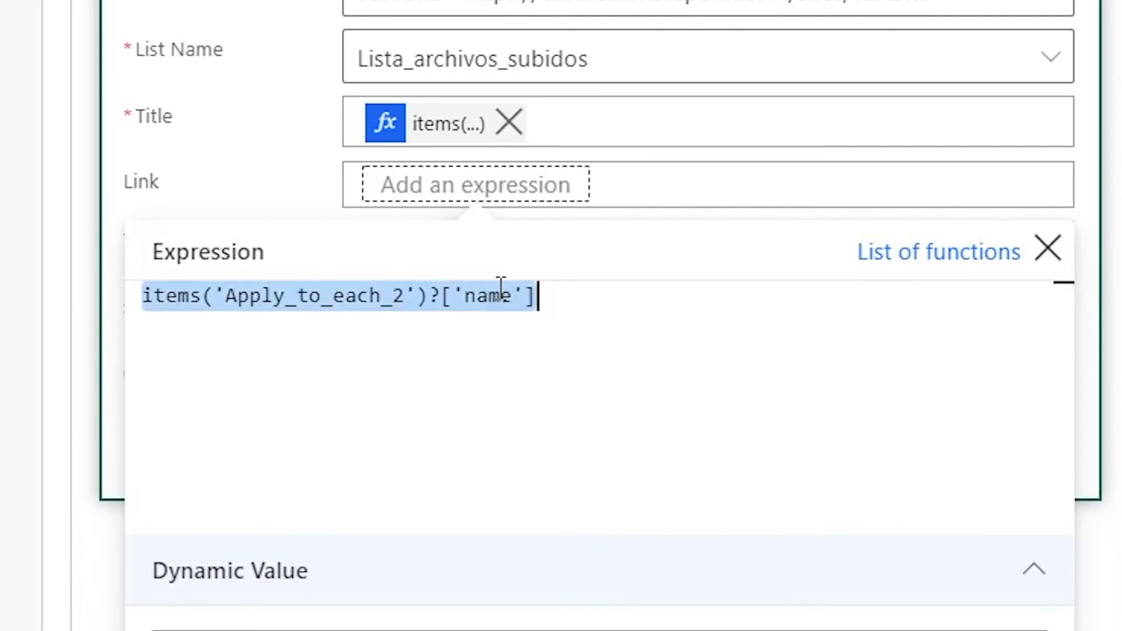
left_click(500, 295)
key("Left")
key("Left")
key("Delete")
key("Delete")
key("Delete")
key("Delete")
type("link")
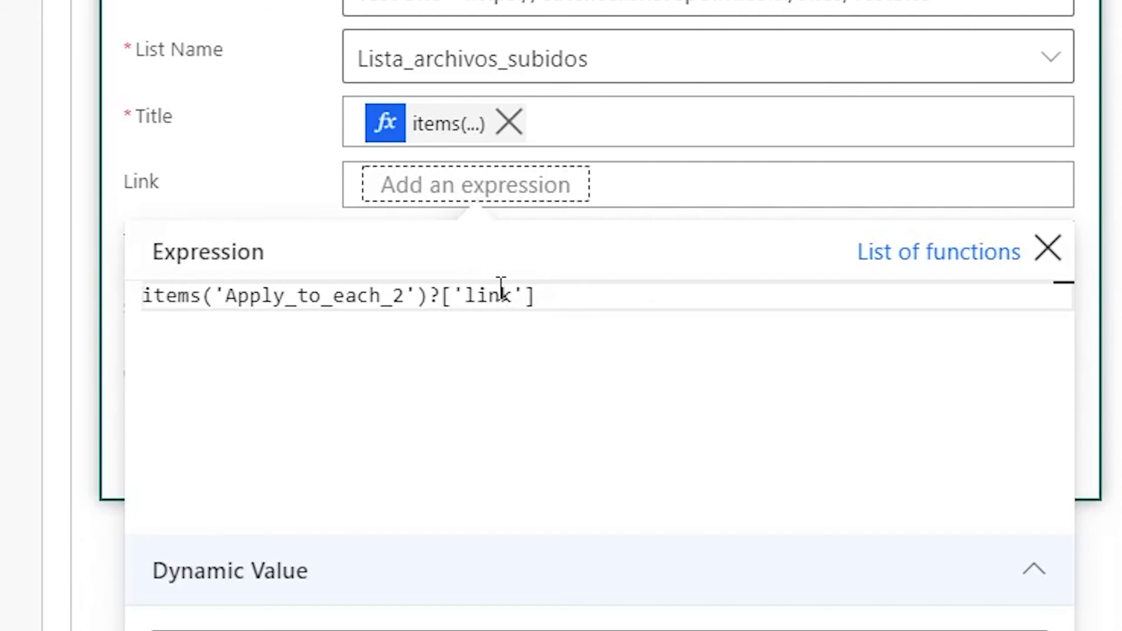
type("de")
type("cpd")
Wrap the link expression in decodeUriComponent( )
key("BackSpace")
key("BackSpace")
type("odeUriComponent(")
key("Right")
key("Right")
key("Right")
key("End")
type(")")
Review decodeUriComponent(items('Apply_to_each_2')?['link']) and insert it into Link
key("super+v")
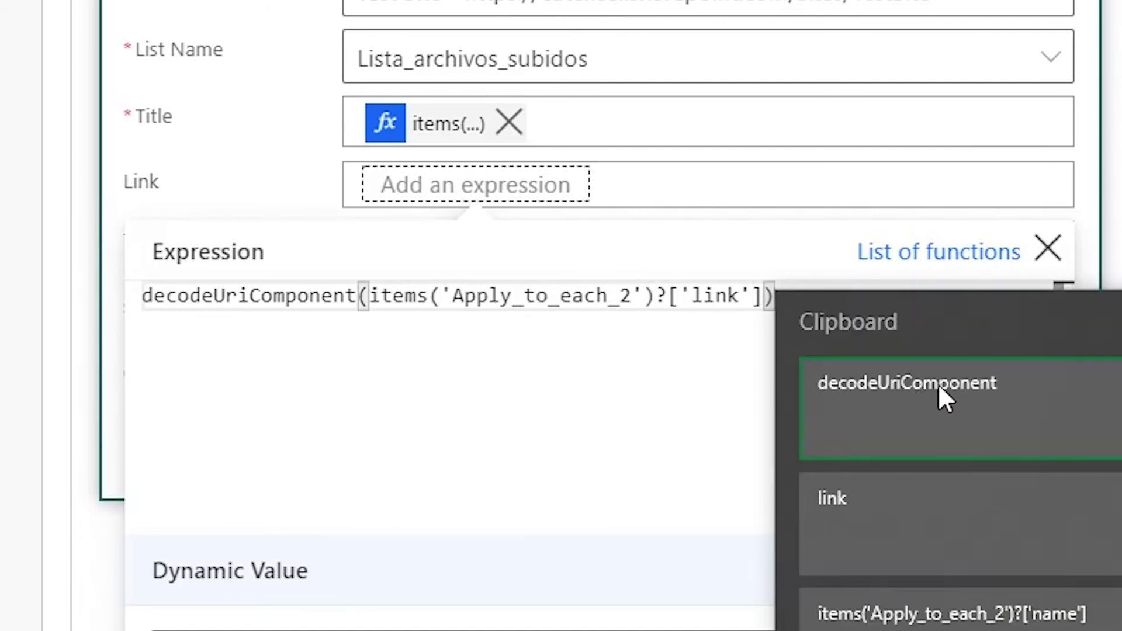
left_click(604, 393)
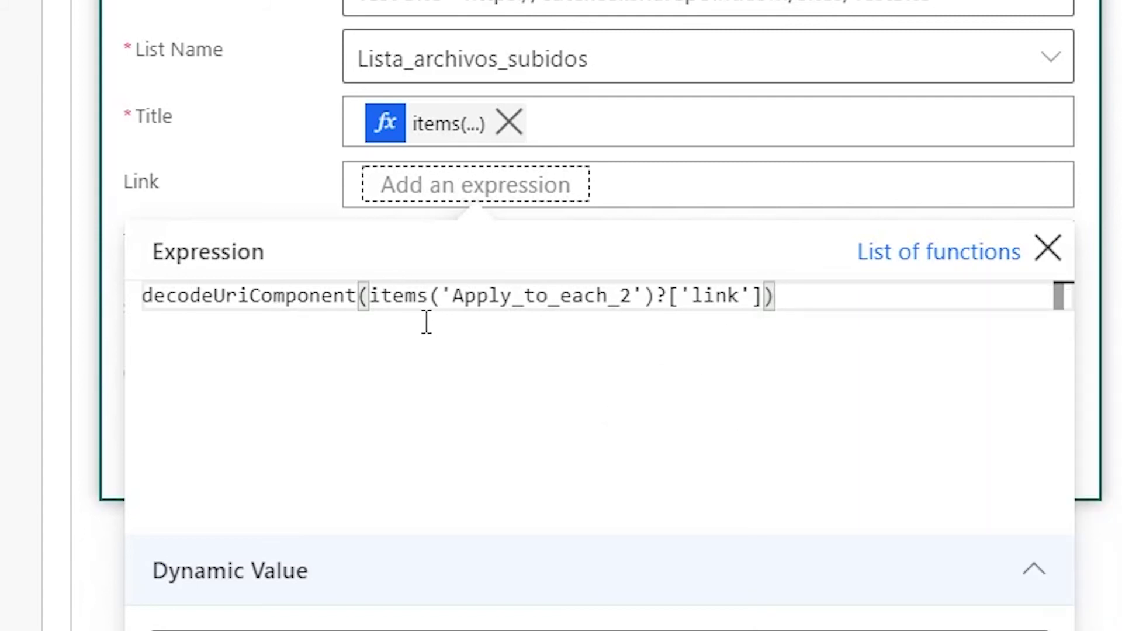
left_click_drag(382, 298, 479, 301)
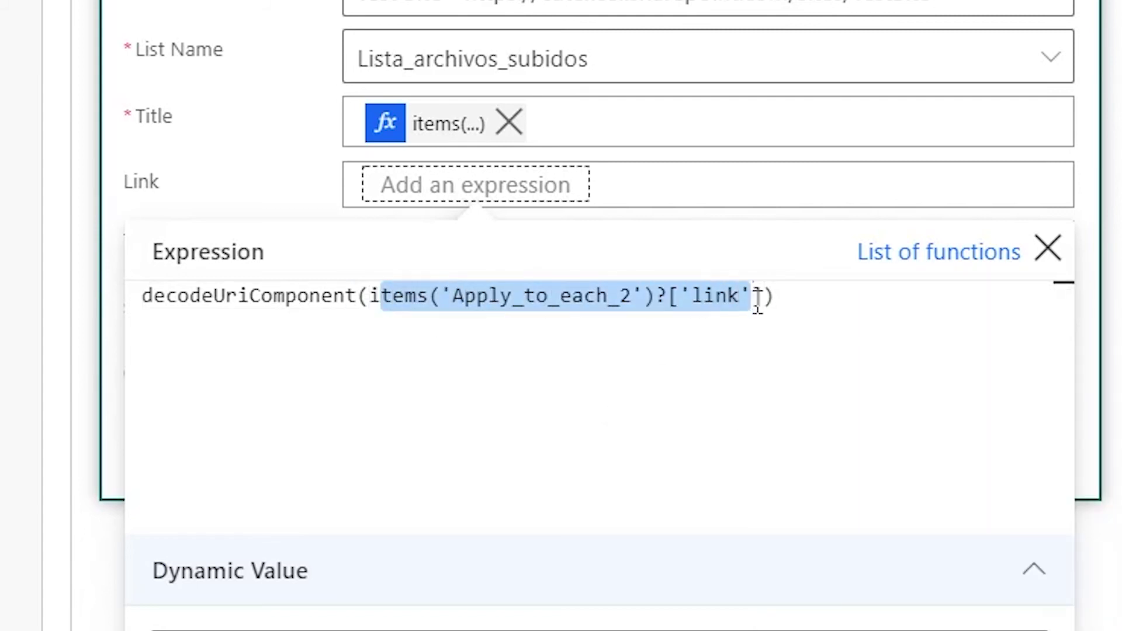
left_click(756, 298)
left_click_drag(382, 304, 503, 310)
left_click(503, 311)
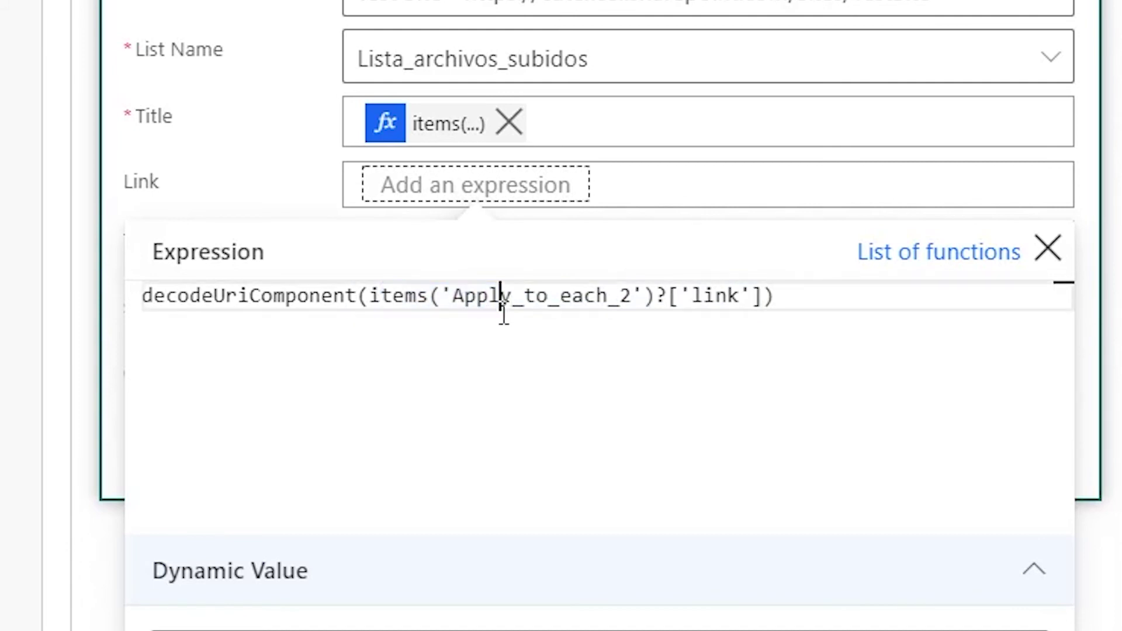
left_click_drag(794, 298, 143, 296)
left_click(1062, 362)
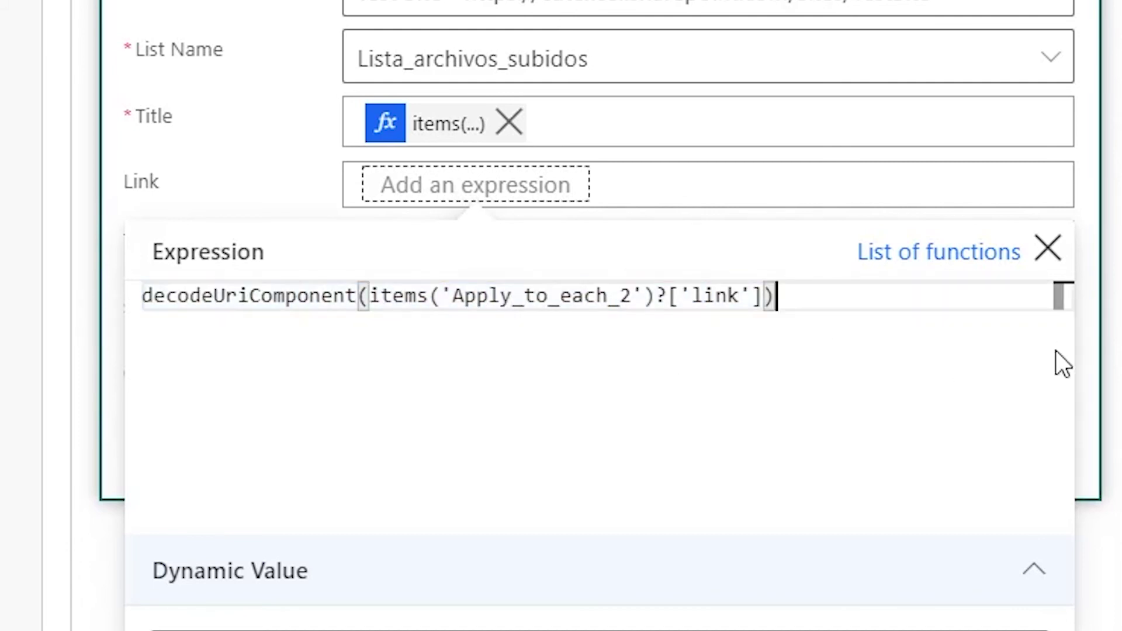
left_click(1045, 270)
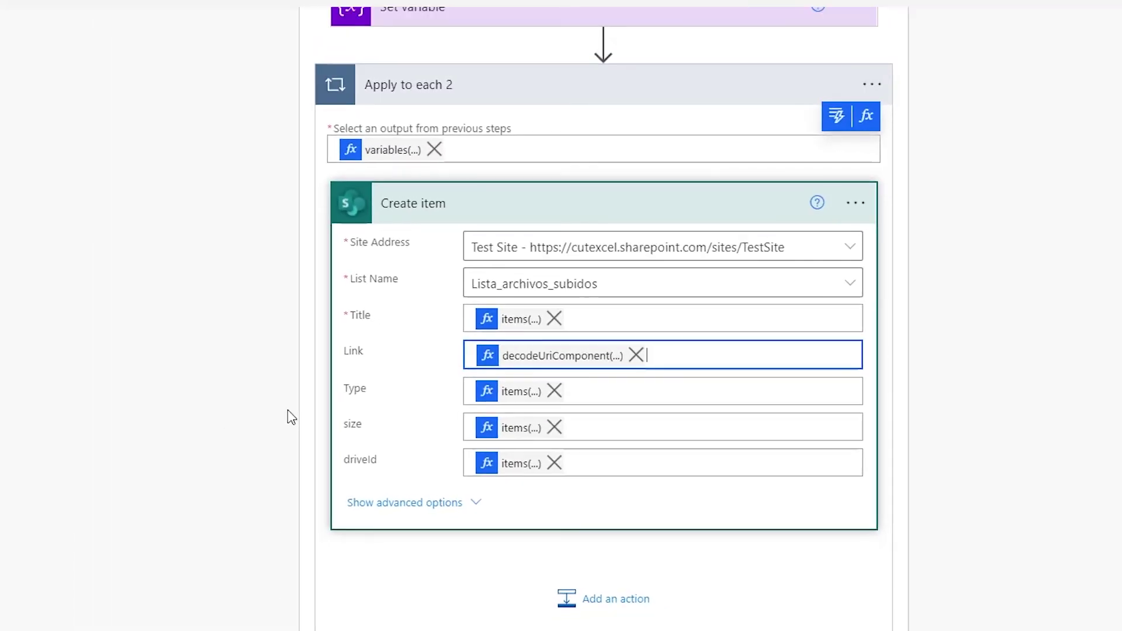
Review the decoded Link expression and click outside the field to commit it
scroll(291, 417, "up", 2)
scroll(476, 385, "up", 2)
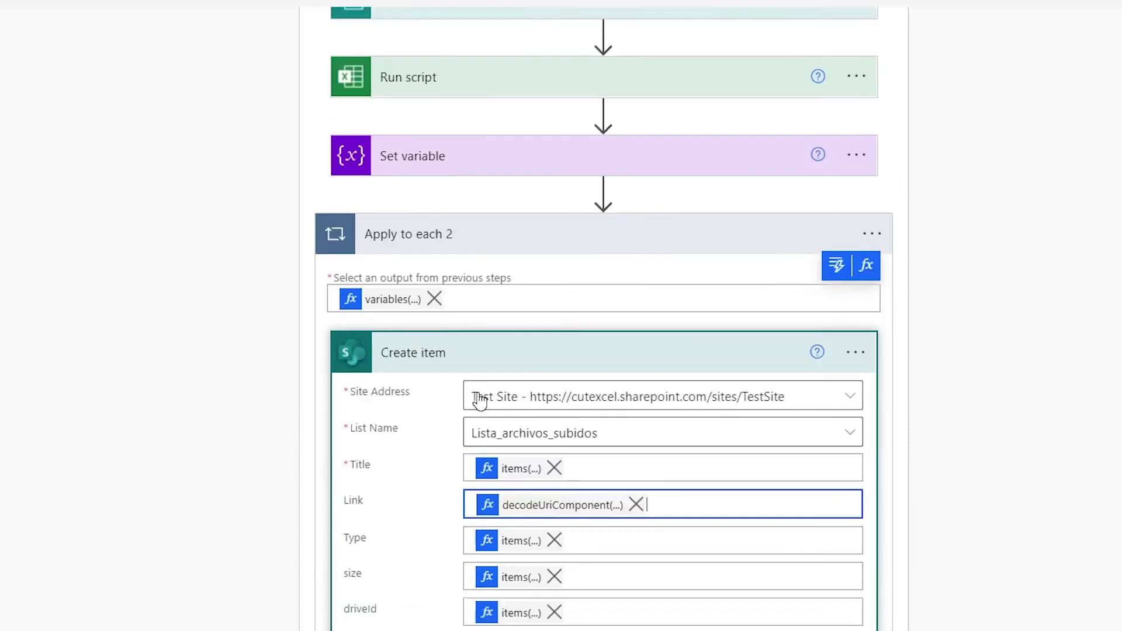
scroll(383, 446, "up", 2)
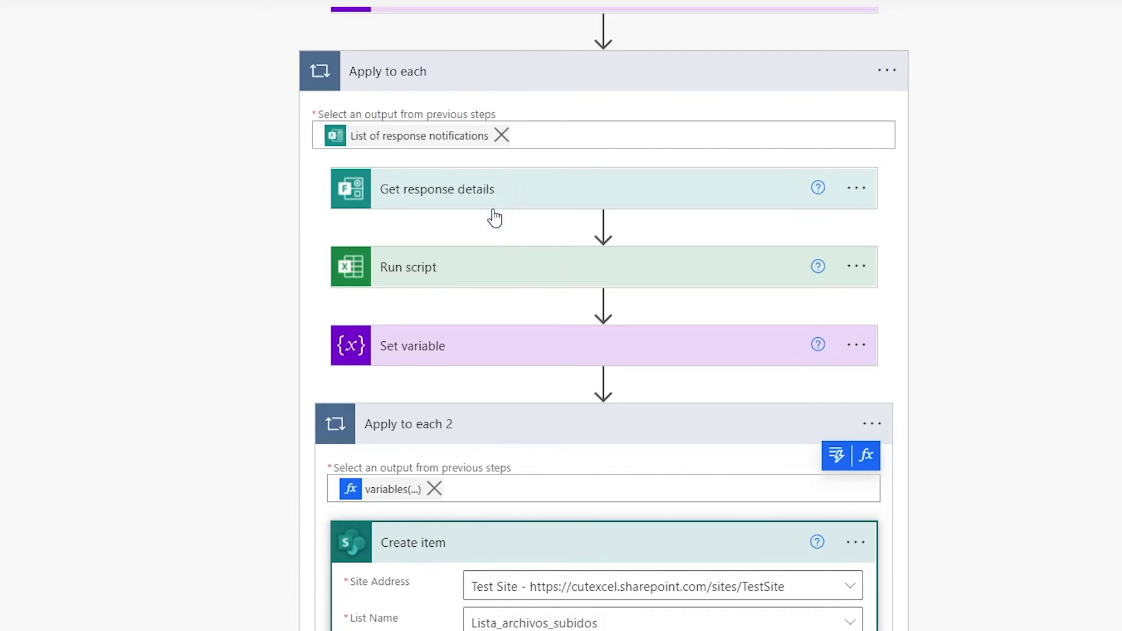
scroll(494, 217, "up", 2)
scroll(507, 436, "down", 5)
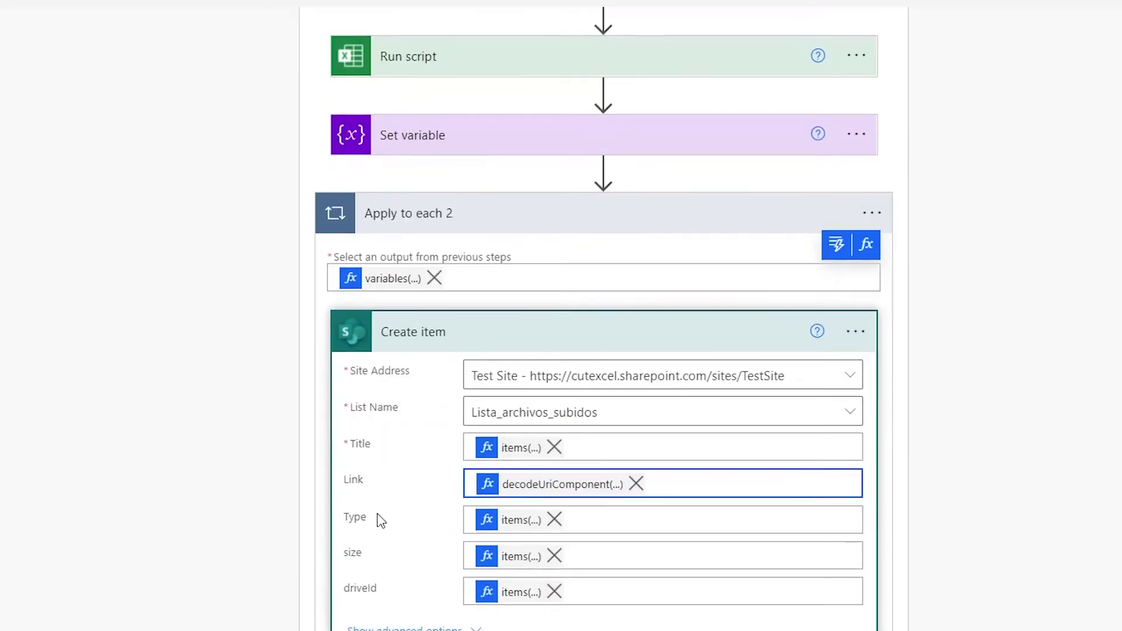
scroll(368, 485, "down", 2)
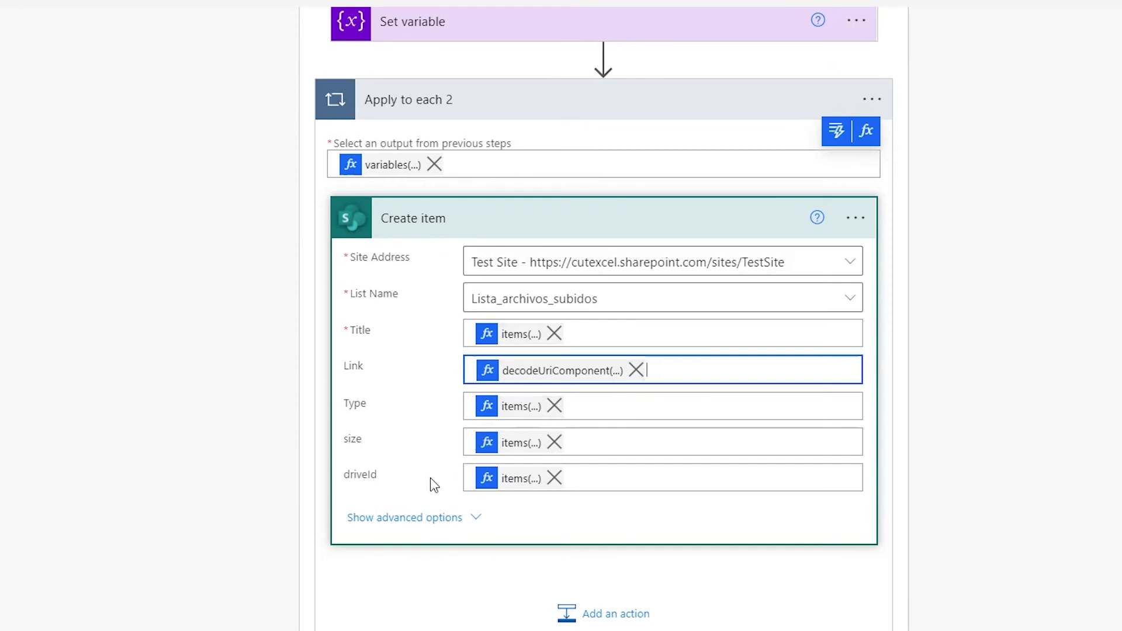
left_click(1102, 446)
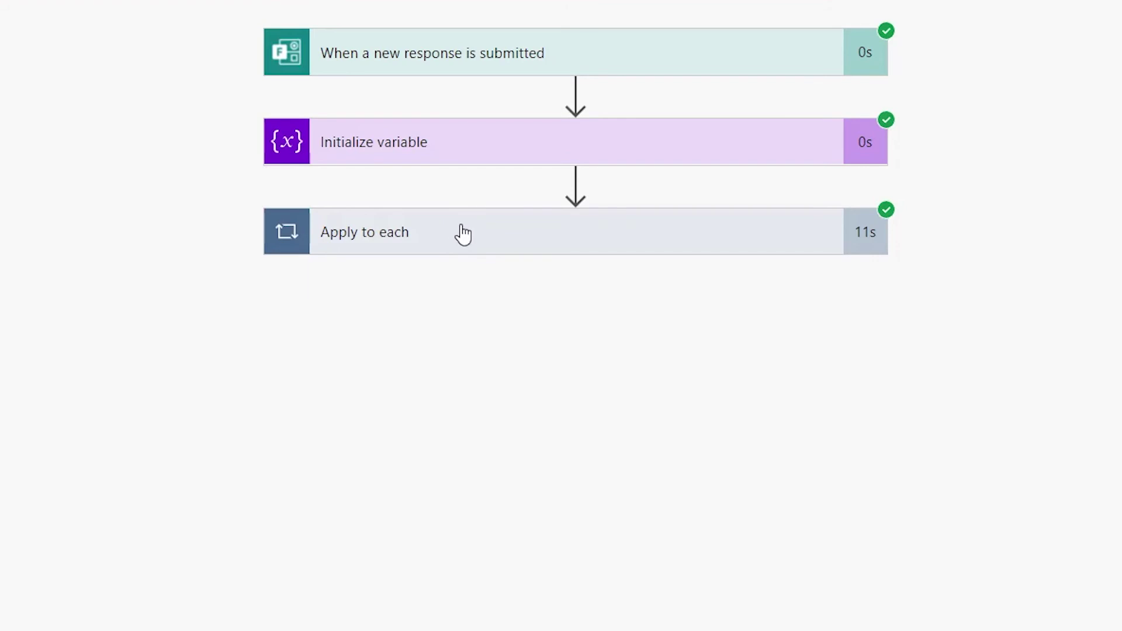
Expand Apply to each and inspect the uploaded file answer in Get response details
left_click(464, 234)
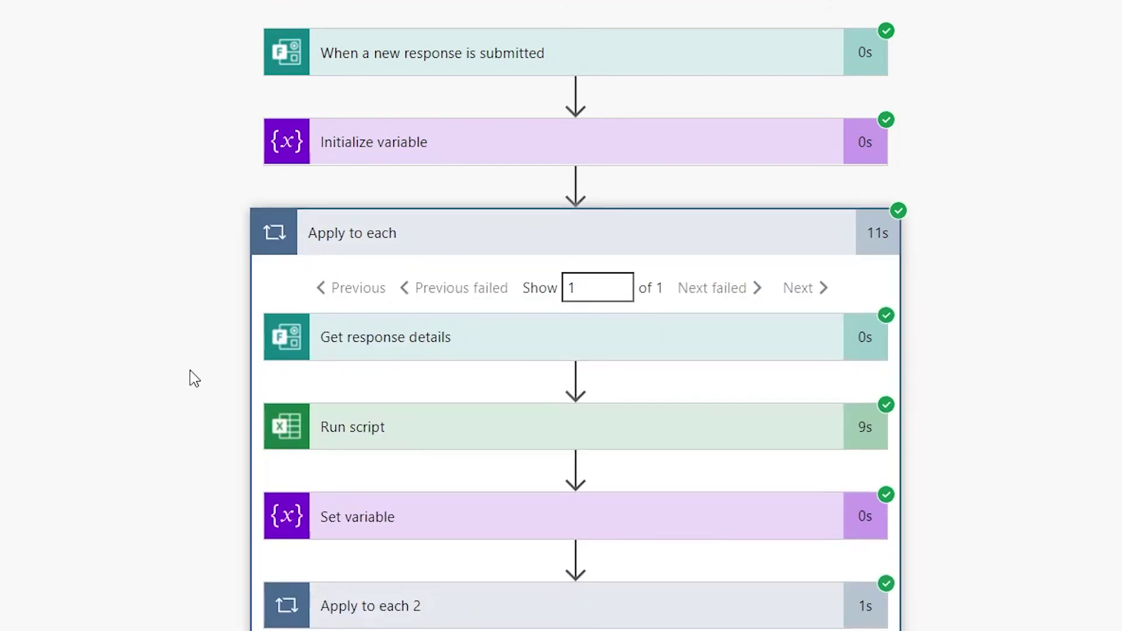
left_click(426, 351)
scroll(481, 375, "down", 5)
left_click_drag(339, 354, 588, 357)
left_click(587, 358)
double_click(633, 357)
mouse_move(347, 358)
left_mouse_down()
mouse_move(380, 378)
mouse_move(448, 383)
left_mouse_up()
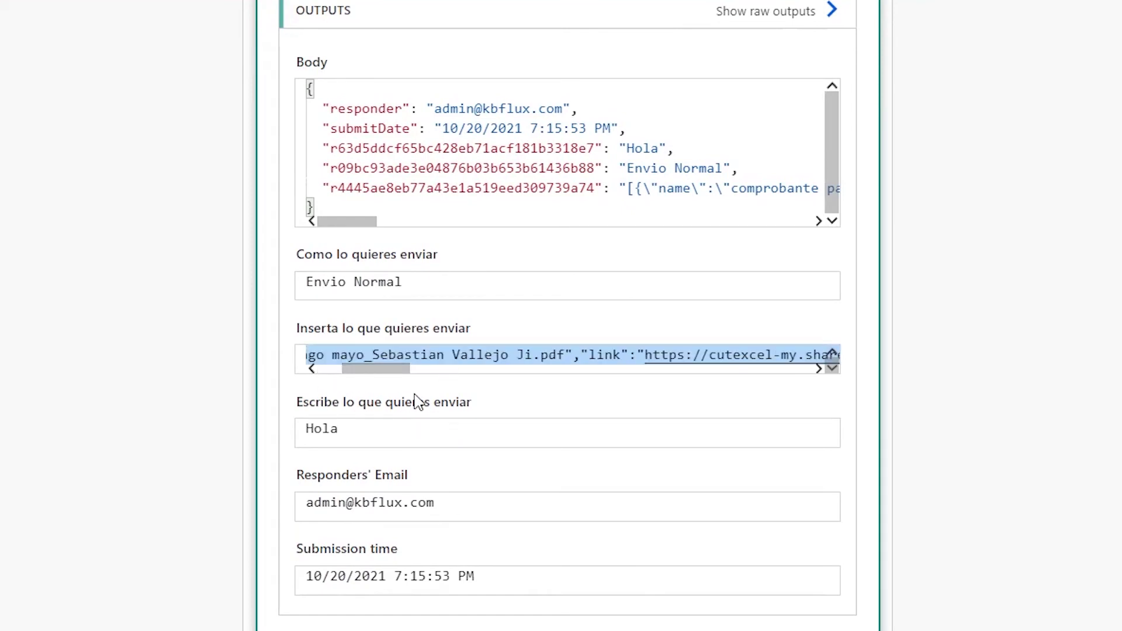
scroll(416, 398, "down", 4)
Inspect the Run script result body up to its name key
left_click(416, 502)
scroll(421, 485, "down", 4)
scroll(423, 492, "down", 4)
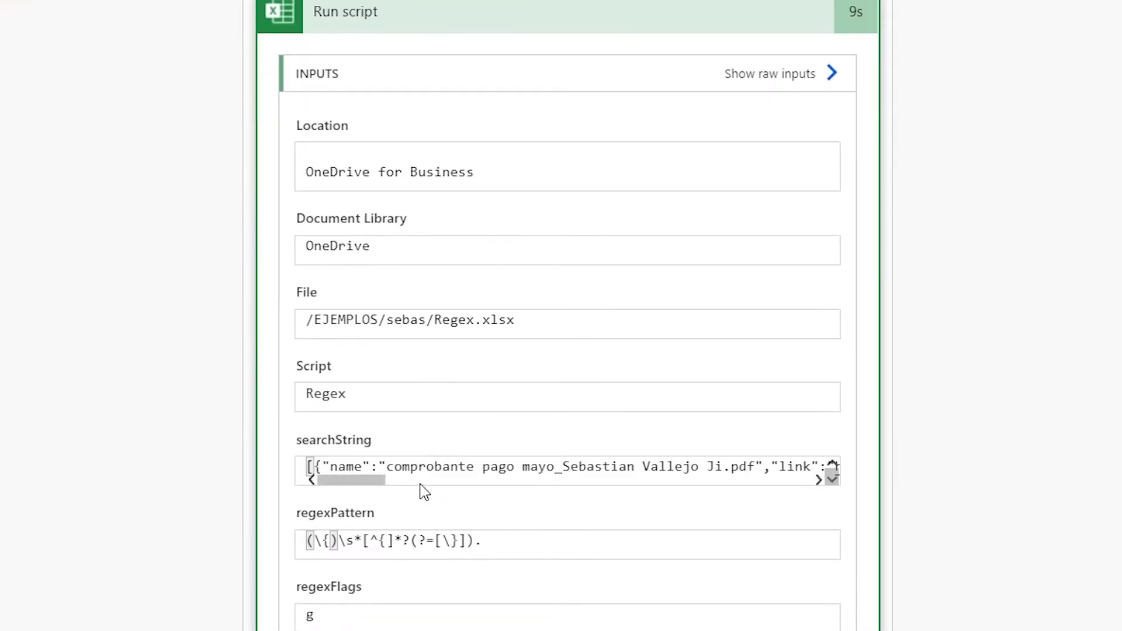
scroll(424, 492, "down", 2)
scroll(421, 484, "down", 2)
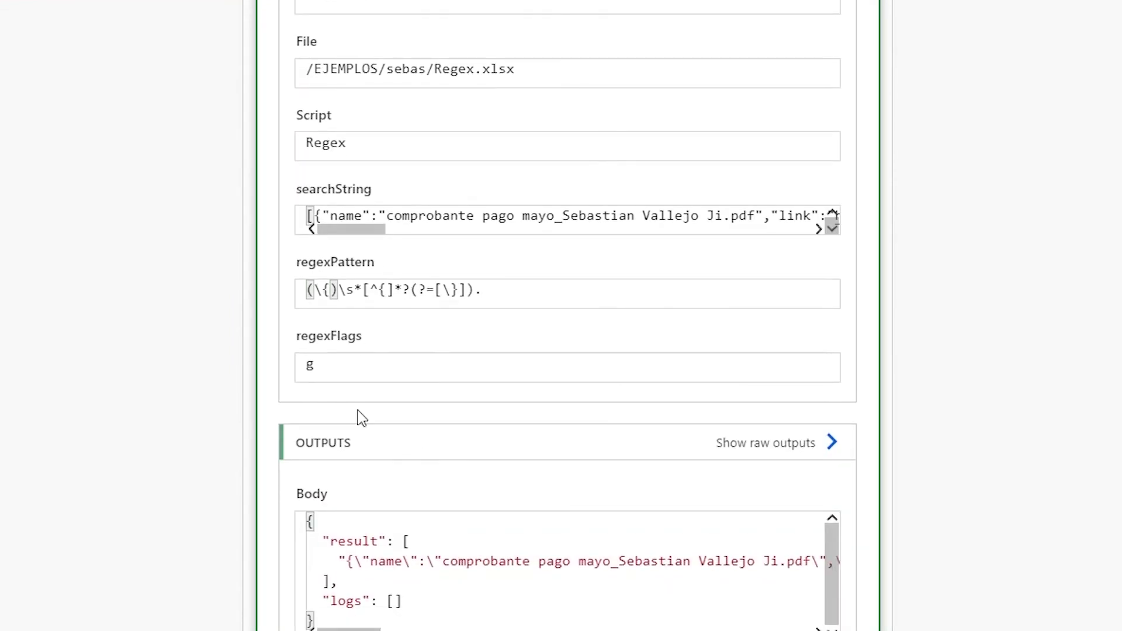
scroll(362, 417, "down", 4)
left_click_drag(357, 317, 451, 318)
left_click(451, 318)
left_click_drag(351, 316, 402, 315)
left_click(402, 315)
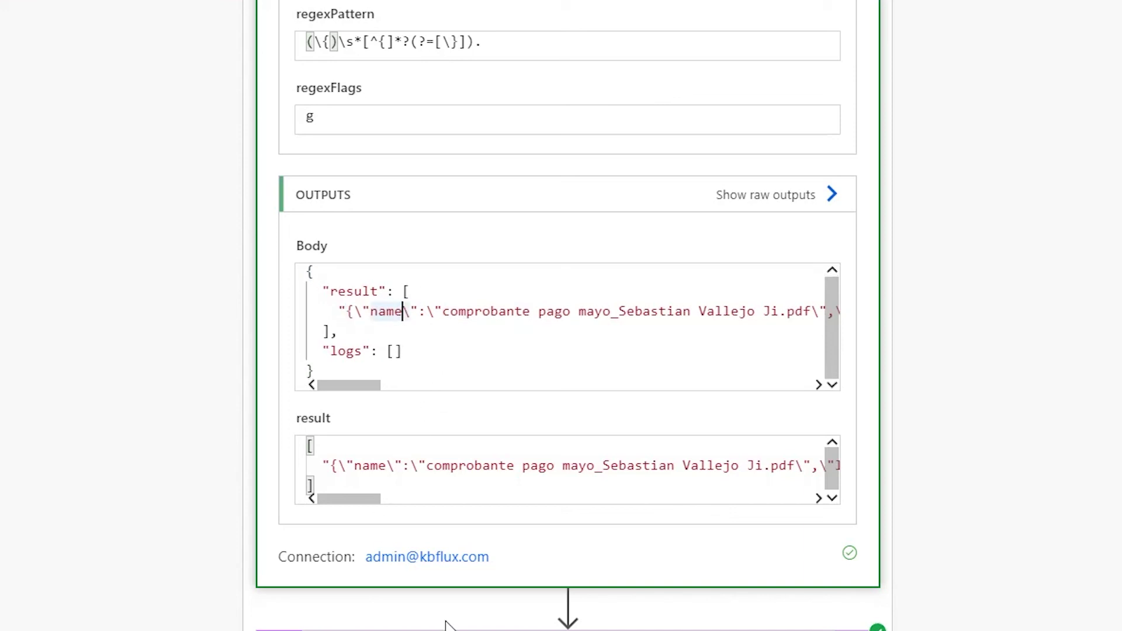
Inspect the file-properties JSON stored in the archivo variable by Set variable
scroll(531, 428, "down", 6)
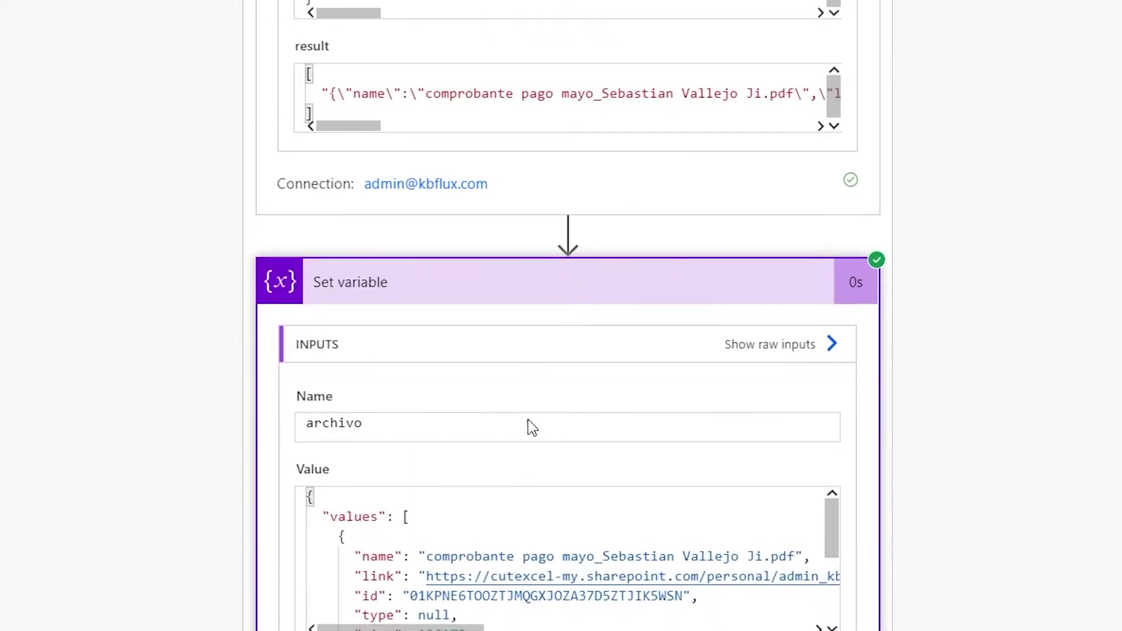
scroll(528, 419, "down", 2)
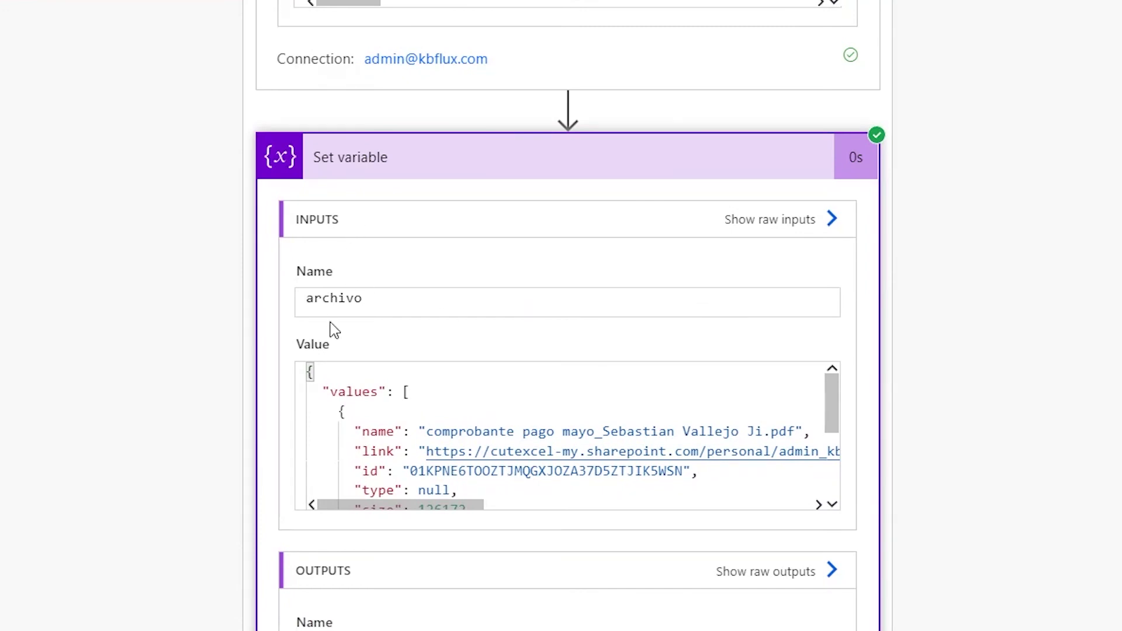
scroll(350, 380, "down", 3)
scroll(327, 409, "up", 3)
scroll(270, 429, "down", 4)
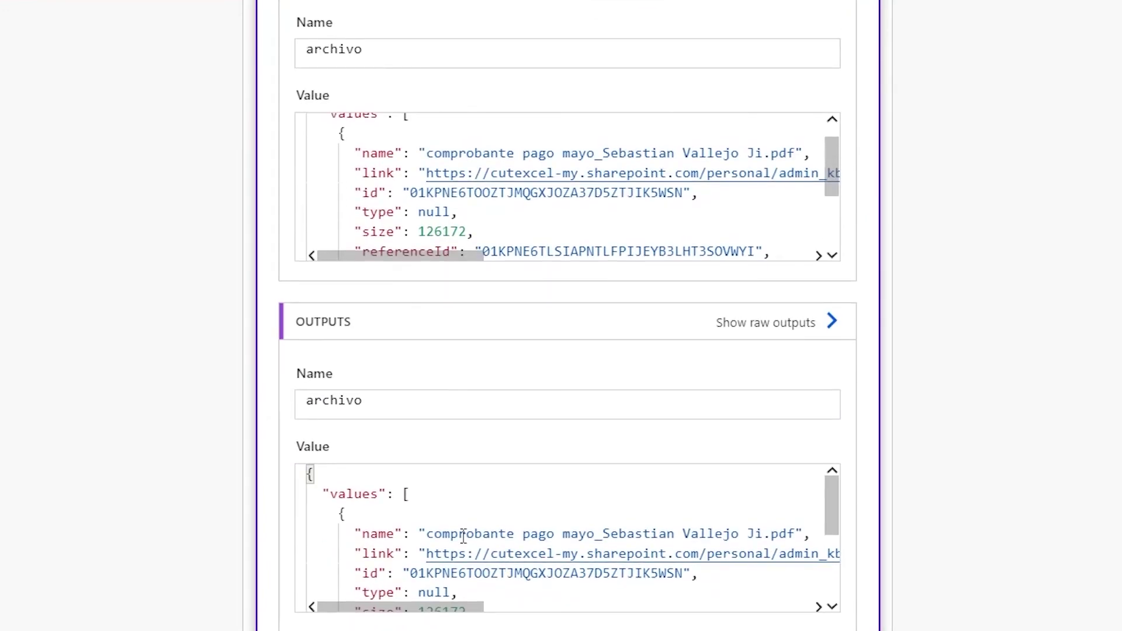
left_click_drag(337, 485, 388, 591)
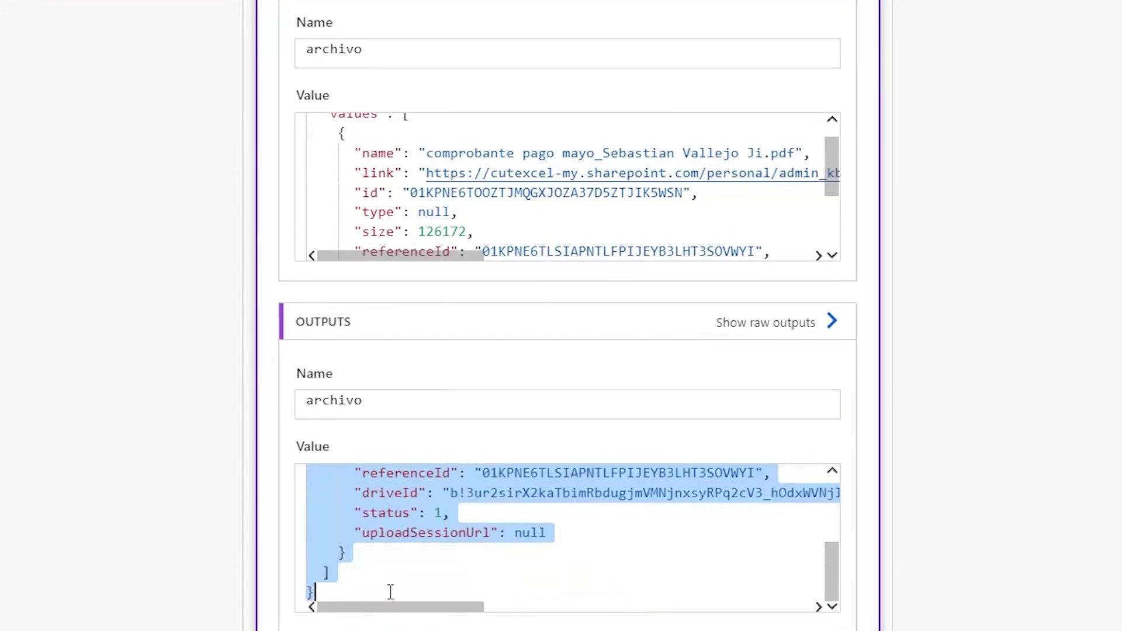
left_click(393, 575)
scroll(393, 575, "up", 4)
scroll(393, 578, "up", 4)
scroll(393, 581, "down", 4)
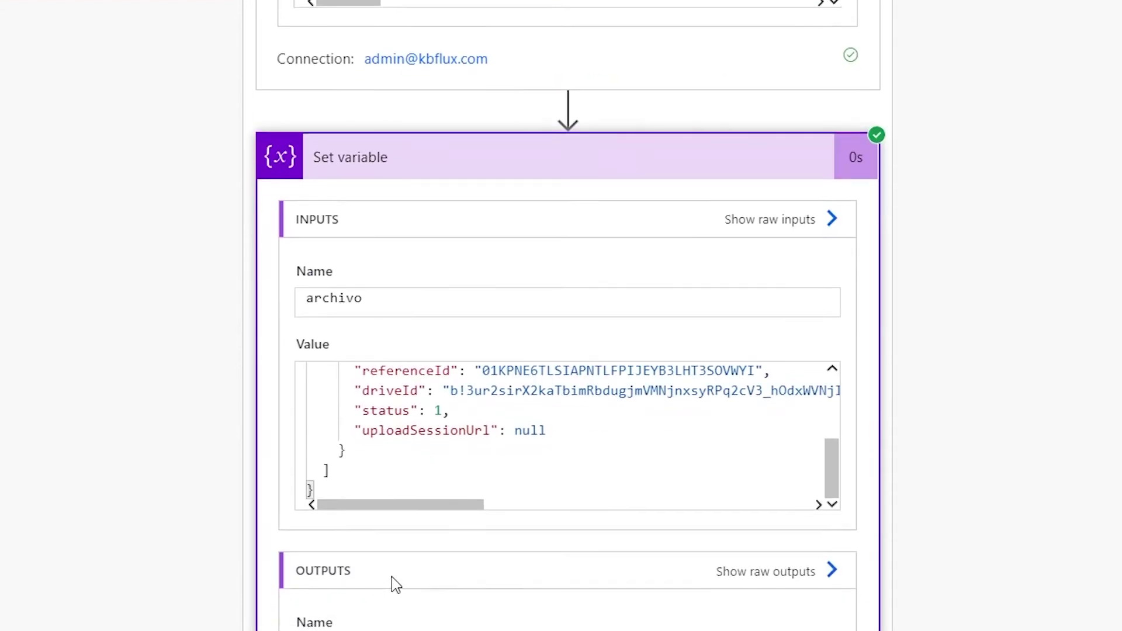
scroll(386, 593, "down", 4)
left_click_drag(344, 483, 413, 532)
left_click(426, 532)
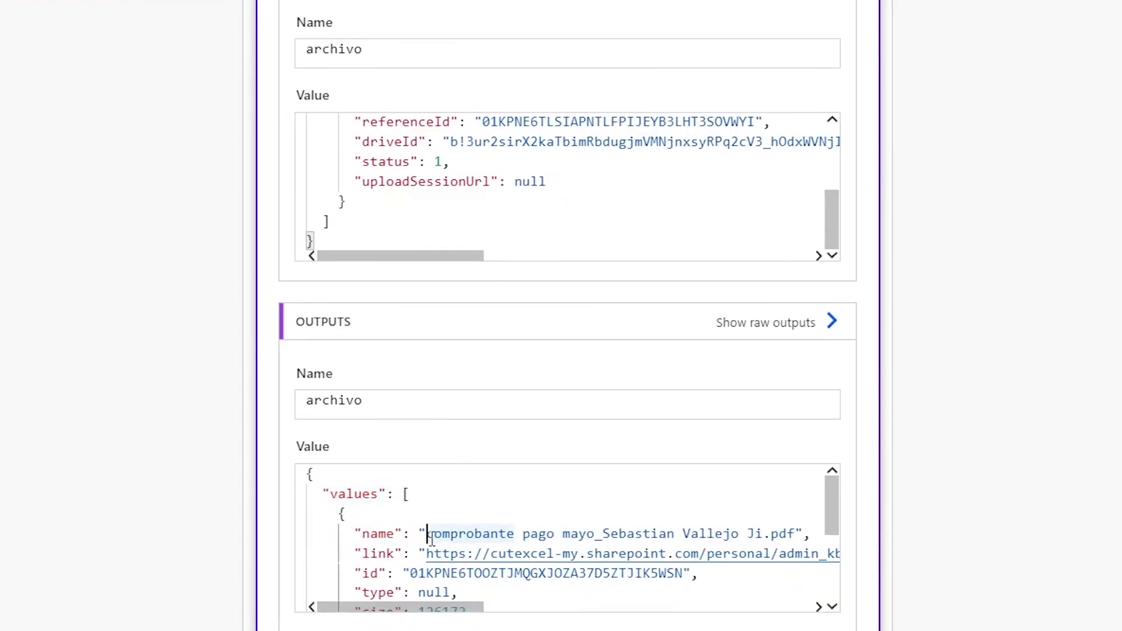
scroll(448, 521, "down", 3)
scroll(472, 587, "down", 3)
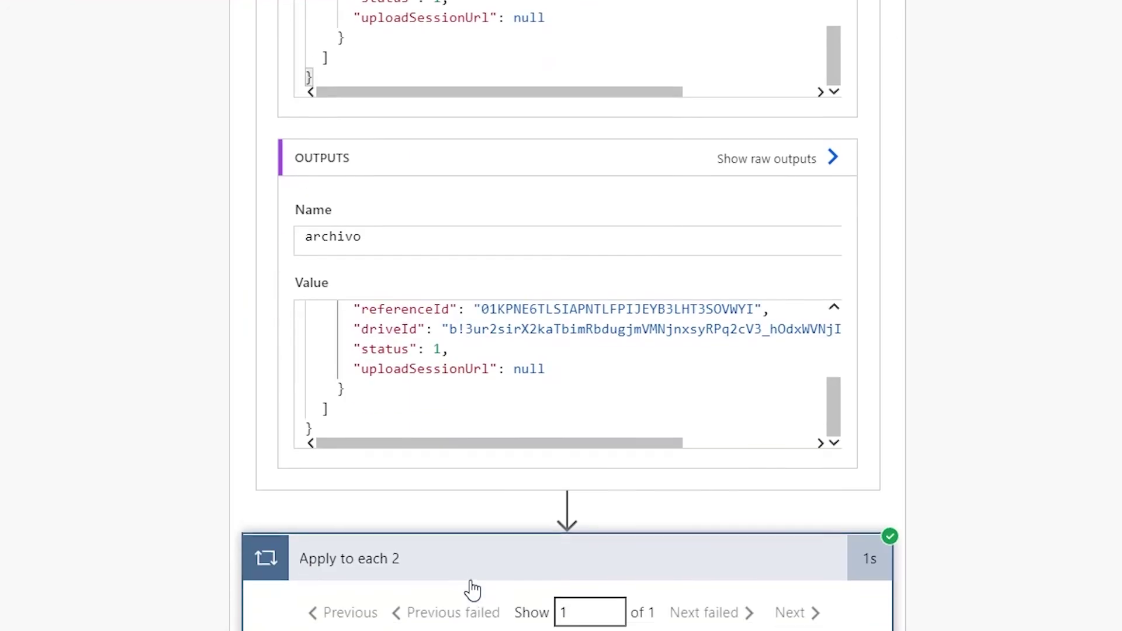
Inspect Create item's inputs, checking the stored Title and decoded link values
scroll(508, 590, "down", 6)
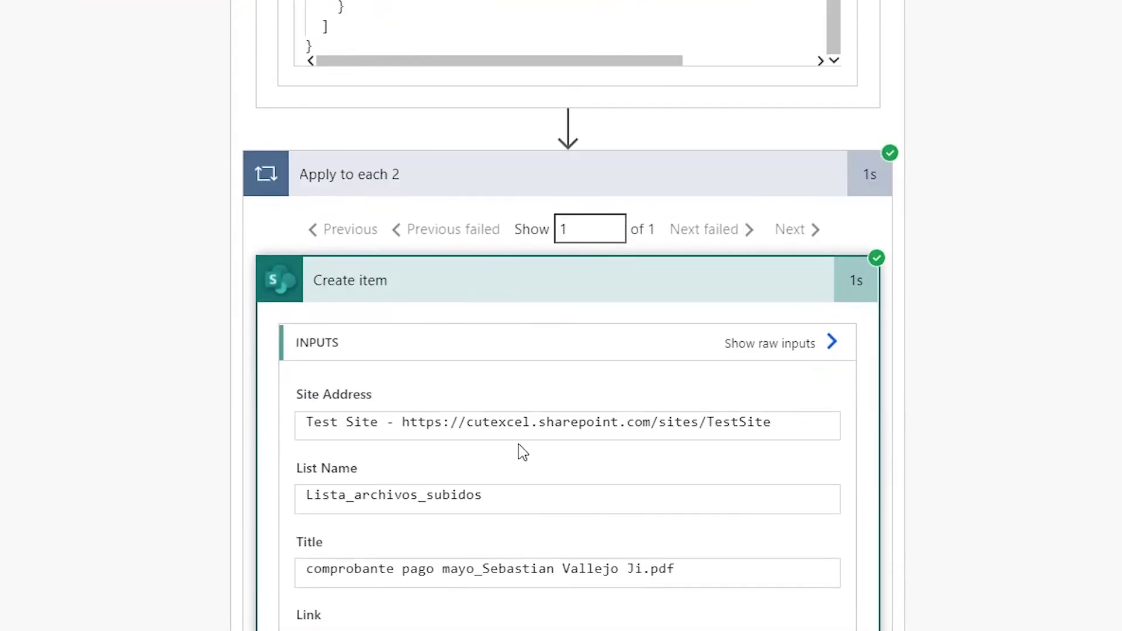
left_click_drag(539, 489, 235, 489)
scroll(422, 488, "down", 4)
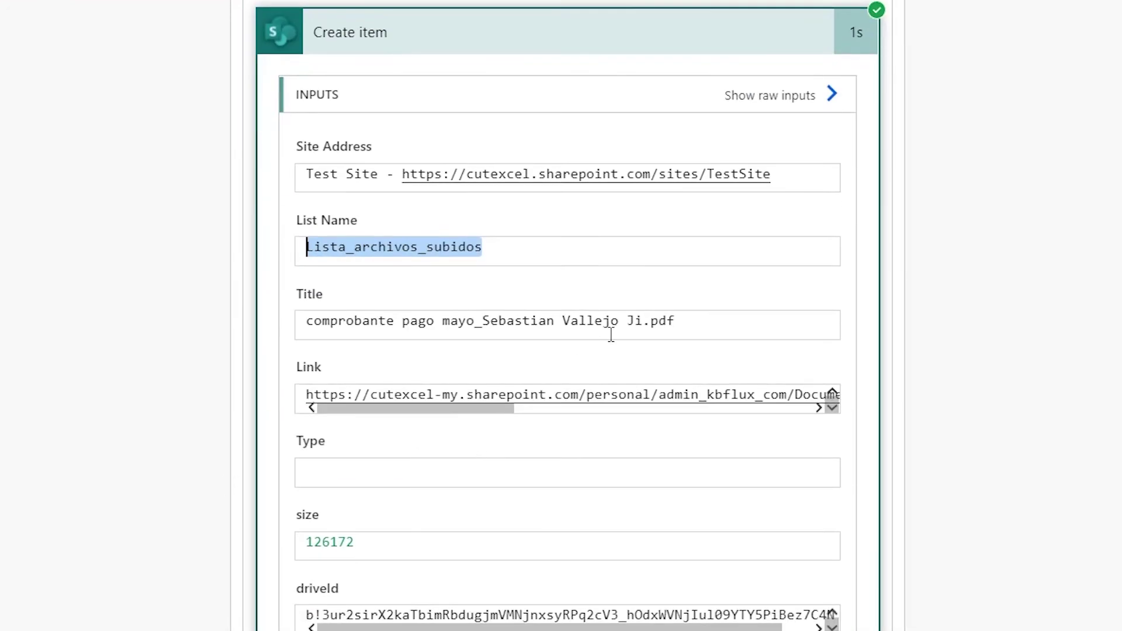
left_click_drag(715, 325, 251, 321)
left_click(466, 320)
left_click_drag(444, 407, 713, 419)
left_click_drag(606, 405, 370, 390)
Confirm the stored size 126172 in the Body output, then return to the flow editor
scroll(435, 500, "down", 2)
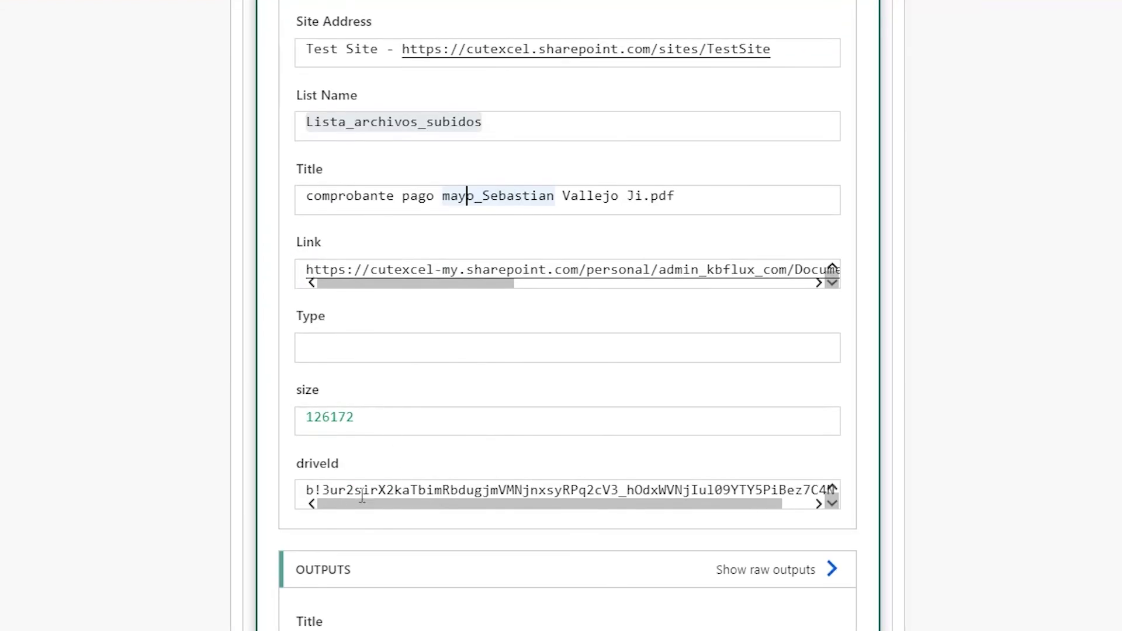
double_click(354, 417)
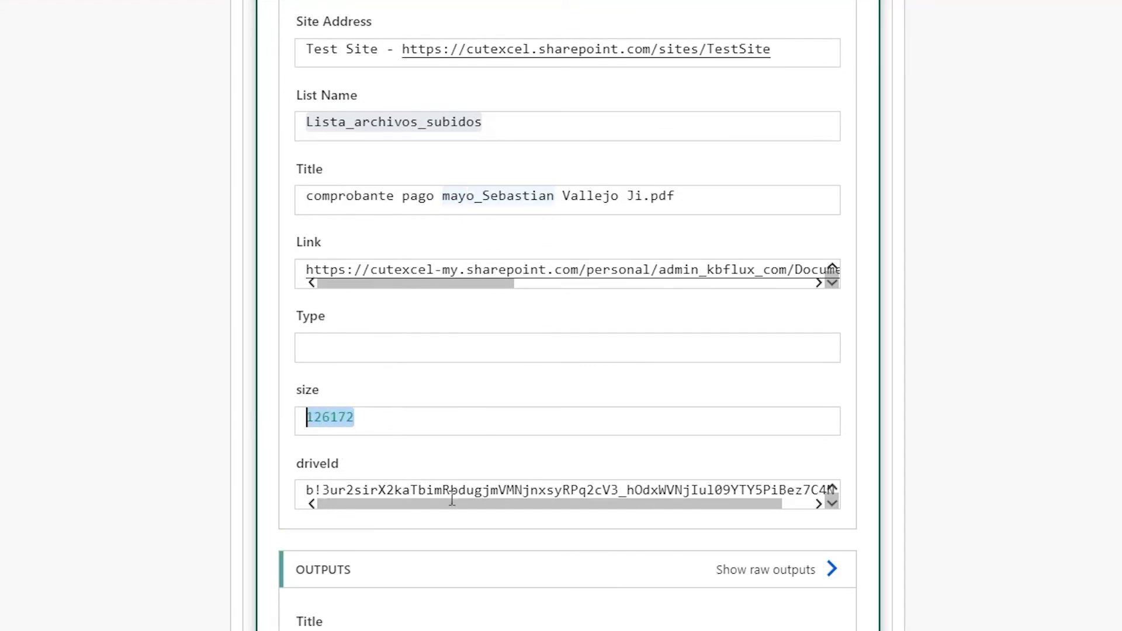
left_click_drag(534, 506, 460, 485)
scroll(461, 485, "down", 4)
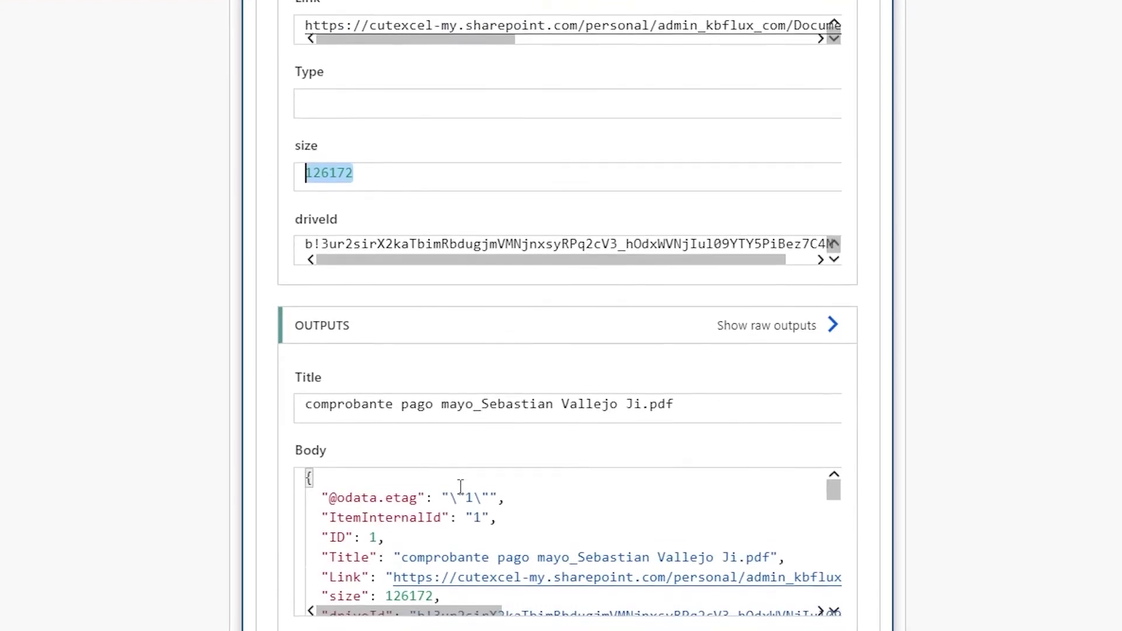
scroll(409, 381, "down", 4)
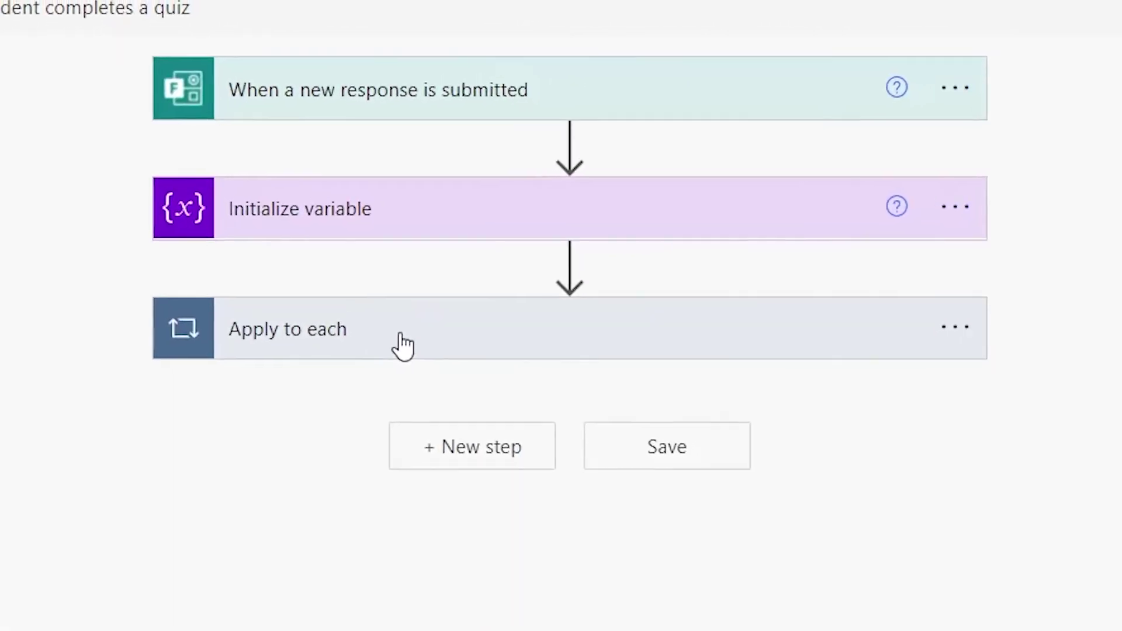
left_click(395, 339)
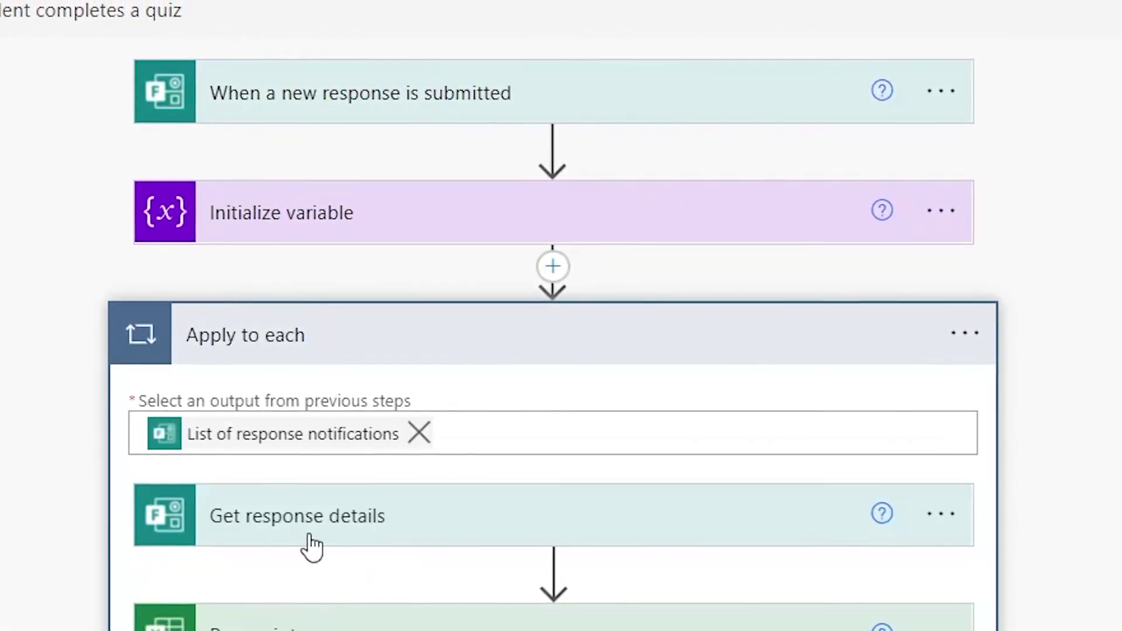
Expand Get response details and review the Run script step's regexPattern text
left_click(303, 516)
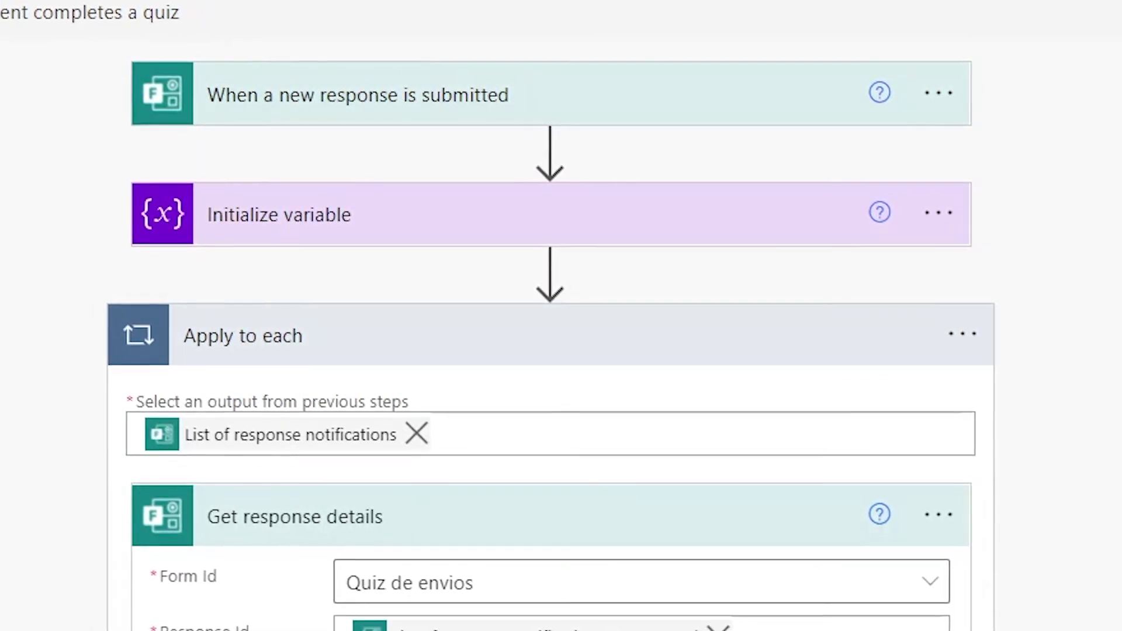
scroll(549, 350, "down", 9)
left_click_drag(501, 593, 274, 602)
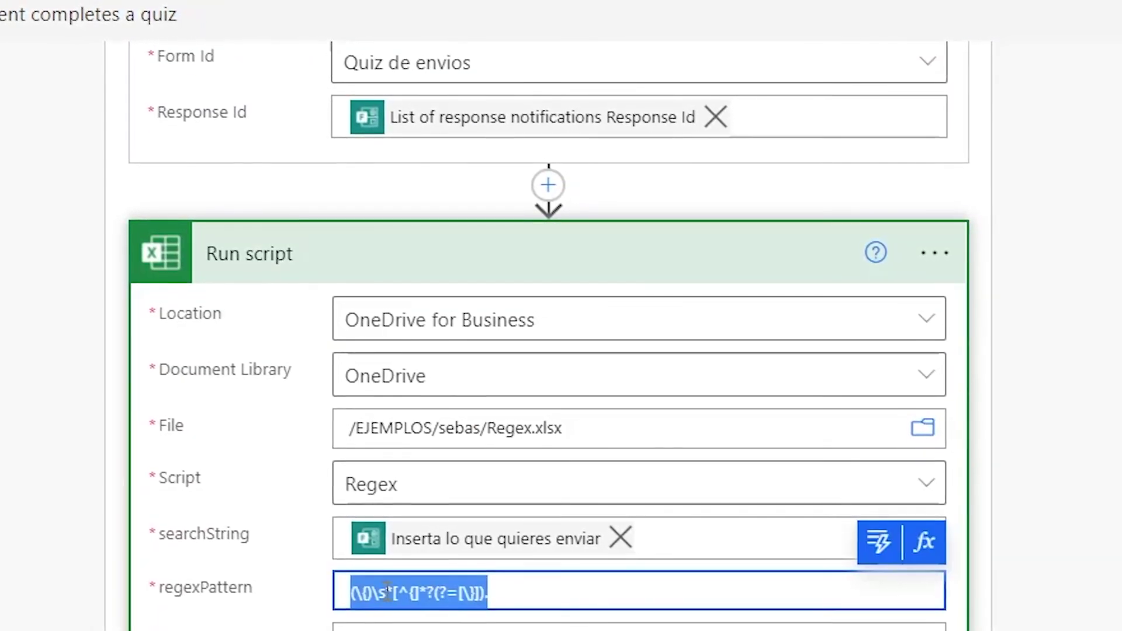
left_click(499, 593)
mouse_move(497, 593)
left_mouse_down()
mouse_move(387, 582)
mouse_move(339, 591)
left_mouse_up()
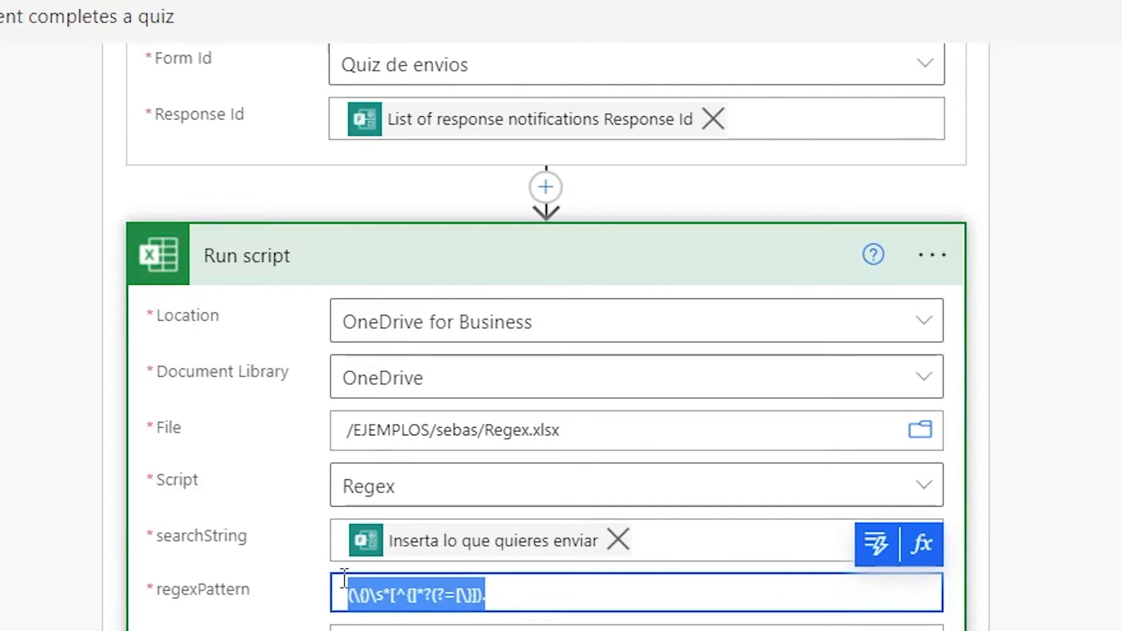